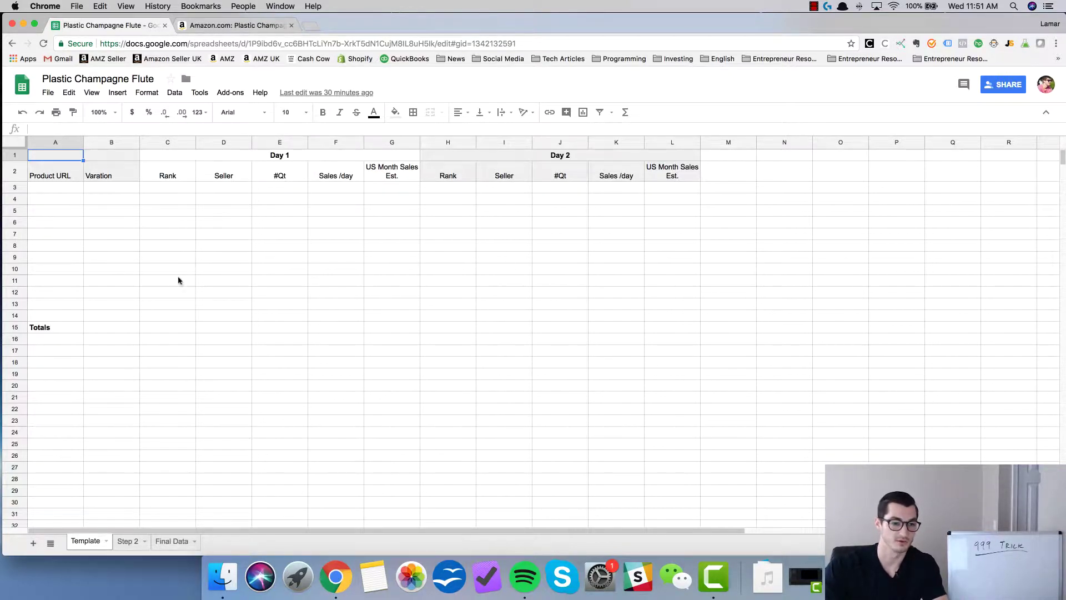
# Step: Review the Template sheet's Product URL, Varation, Rank, Seller, #Qt and Sales /day columns
pyautogui.click(54, 142)
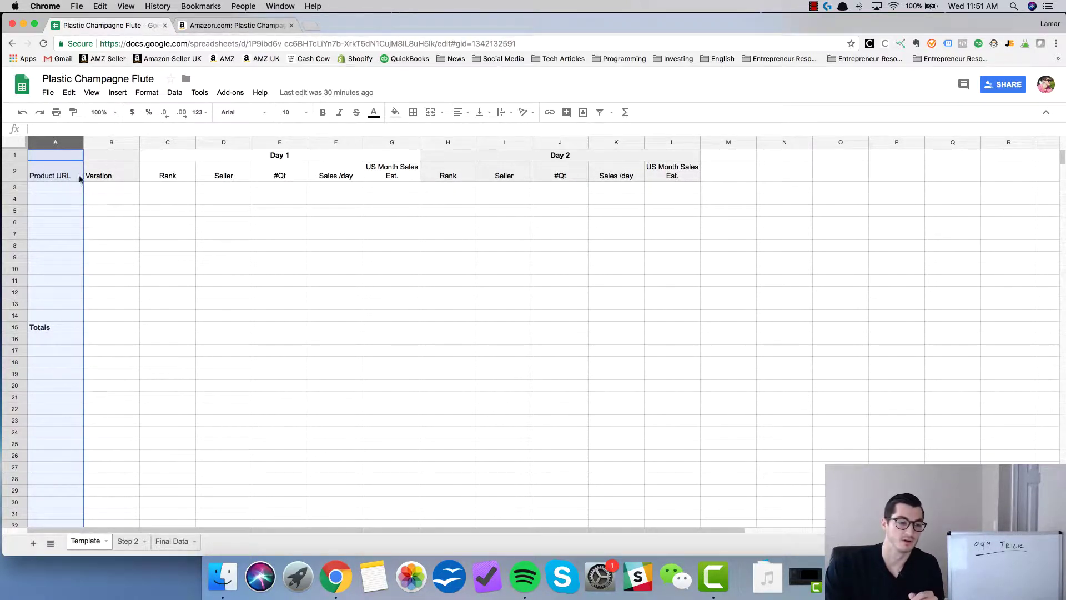
pyautogui.click(110, 190)
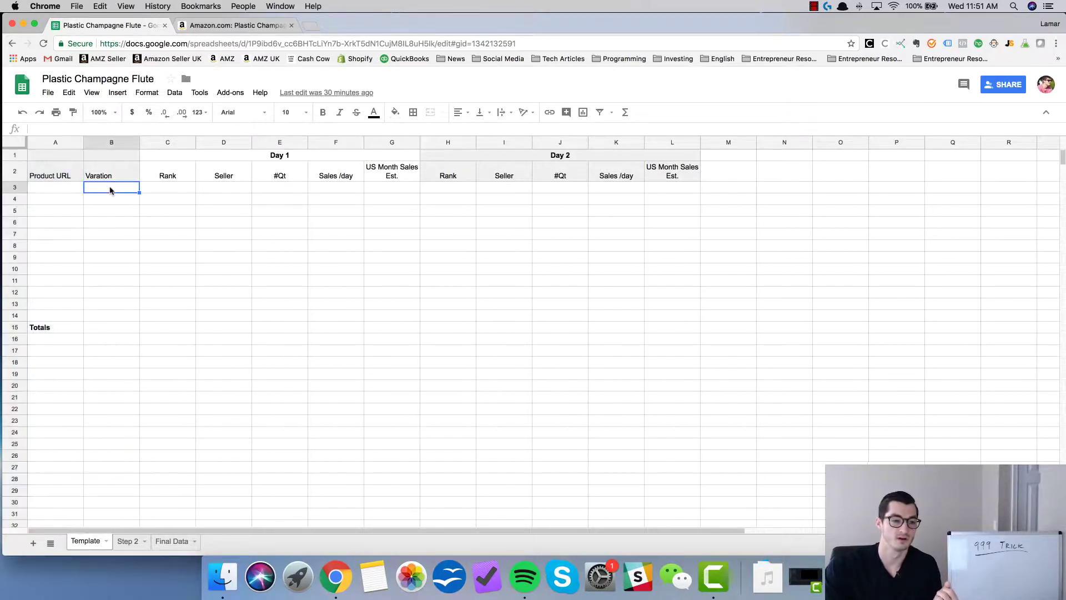
pyautogui.click(109, 142)
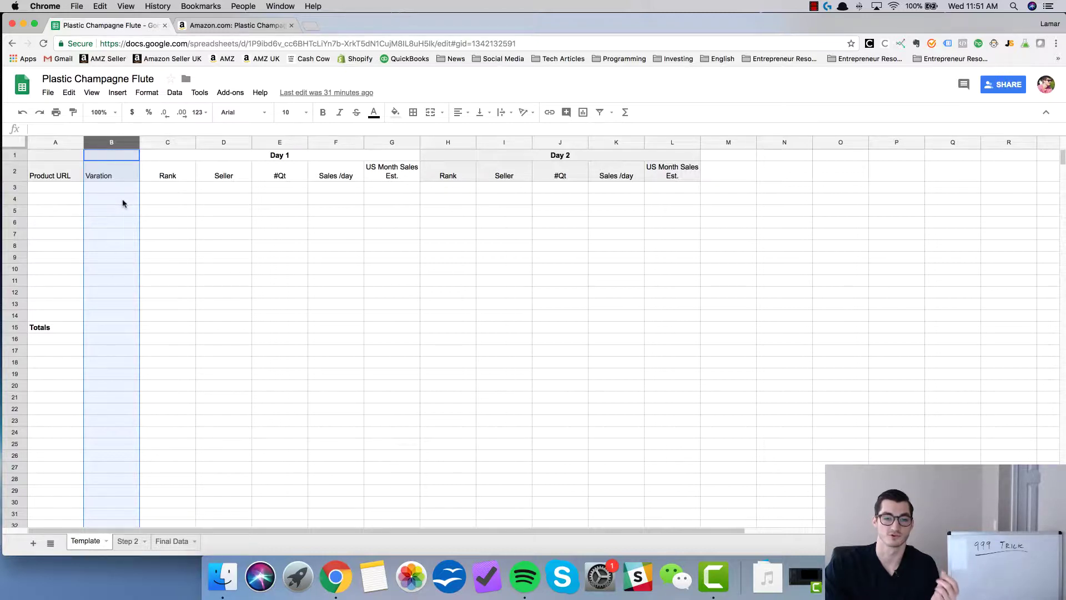
pyautogui.click(167, 145)
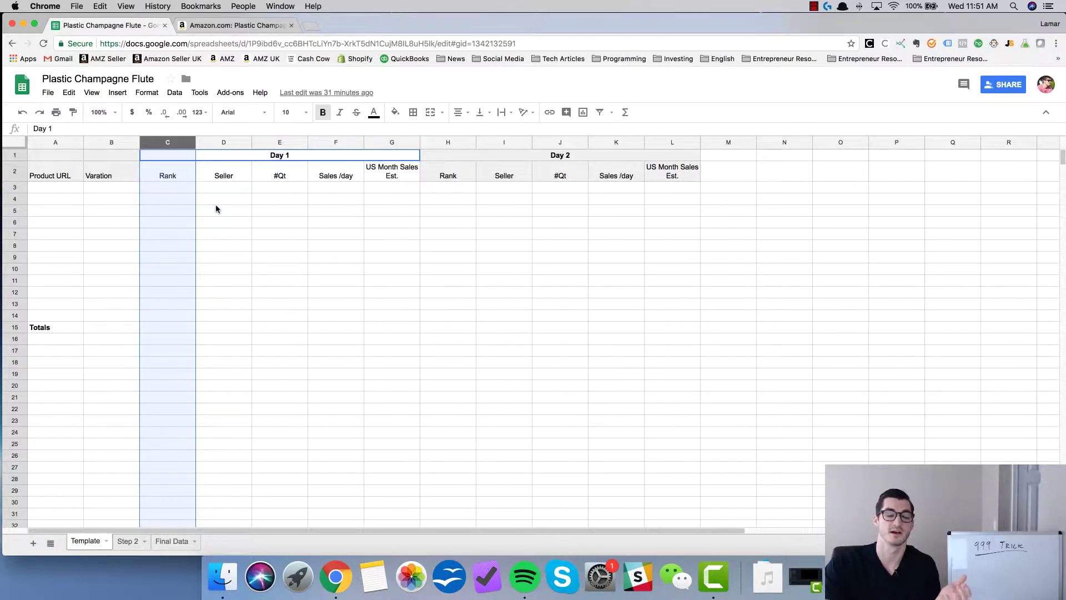
pyautogui.click(229, 176)
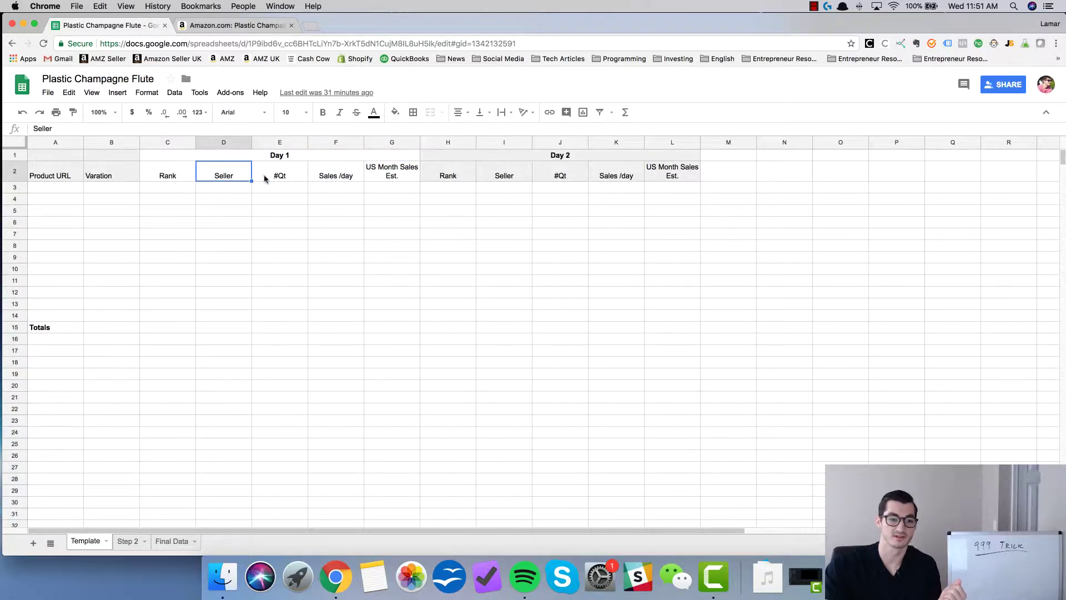
pyautogui.click(294, 173)
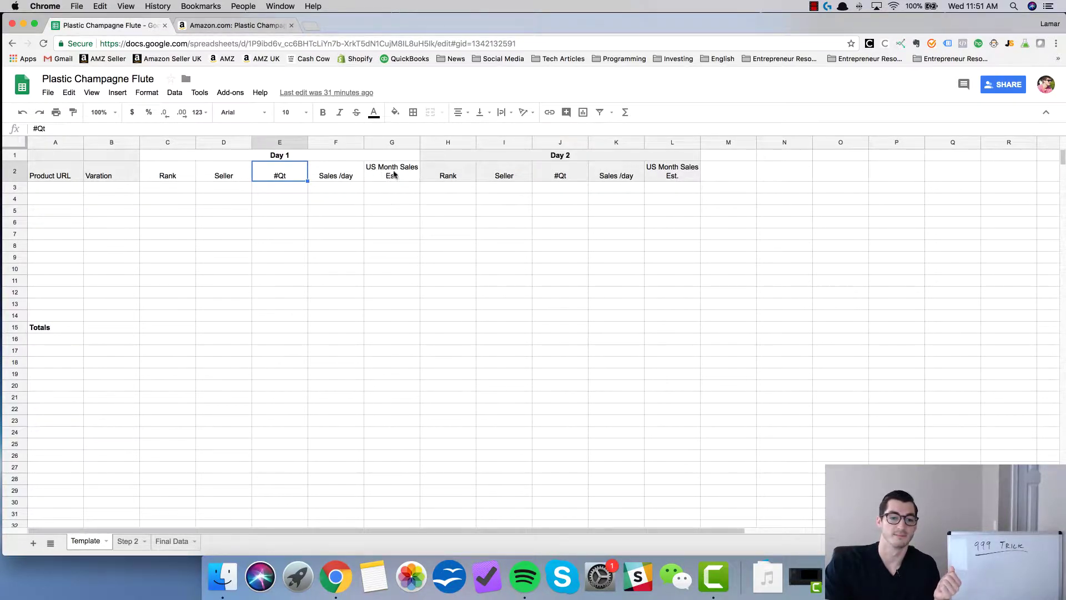
pyautogui.click(349, 182)
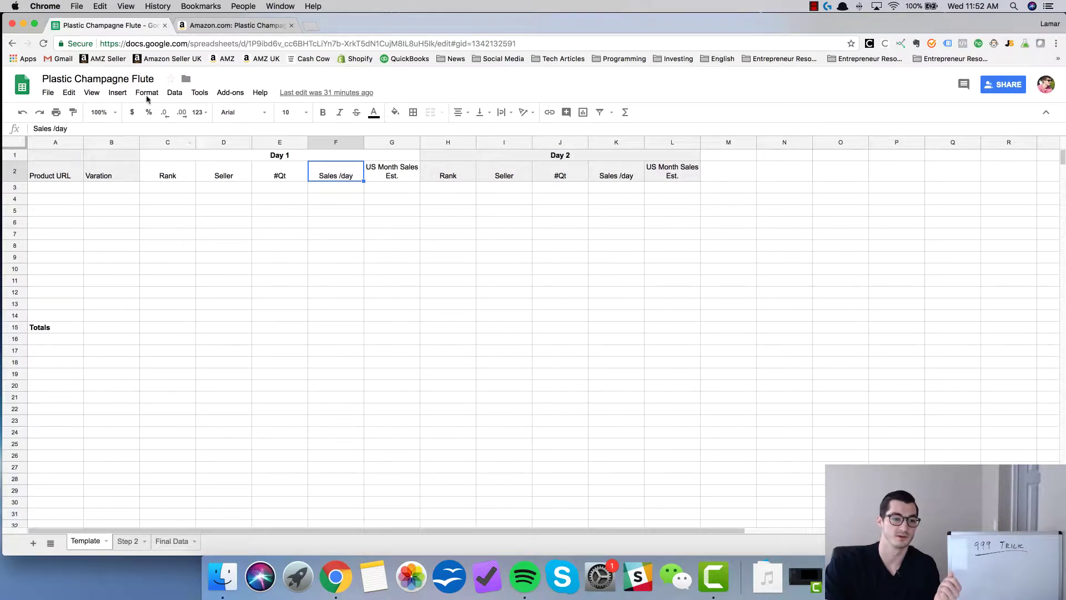
# Step: Copy the spreadsheet title, switch to Amazon and search for "Plastic Champagne Flute"
pyautogui.click(109, 79)
pyautogui.press('super+c')
pyautogui.press('super+c')
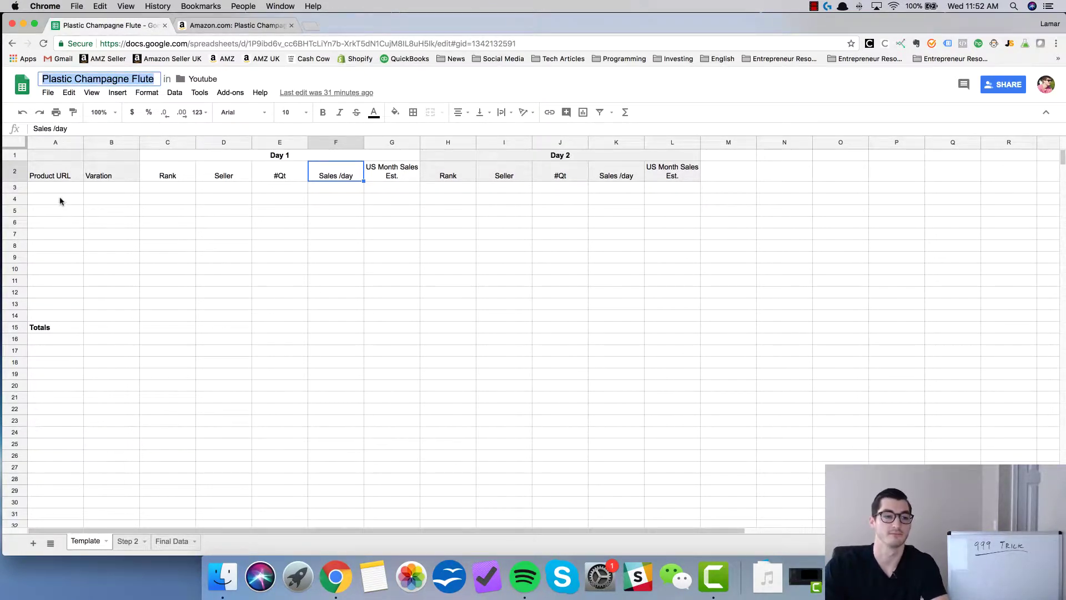
pyautogui.click(61, 201)
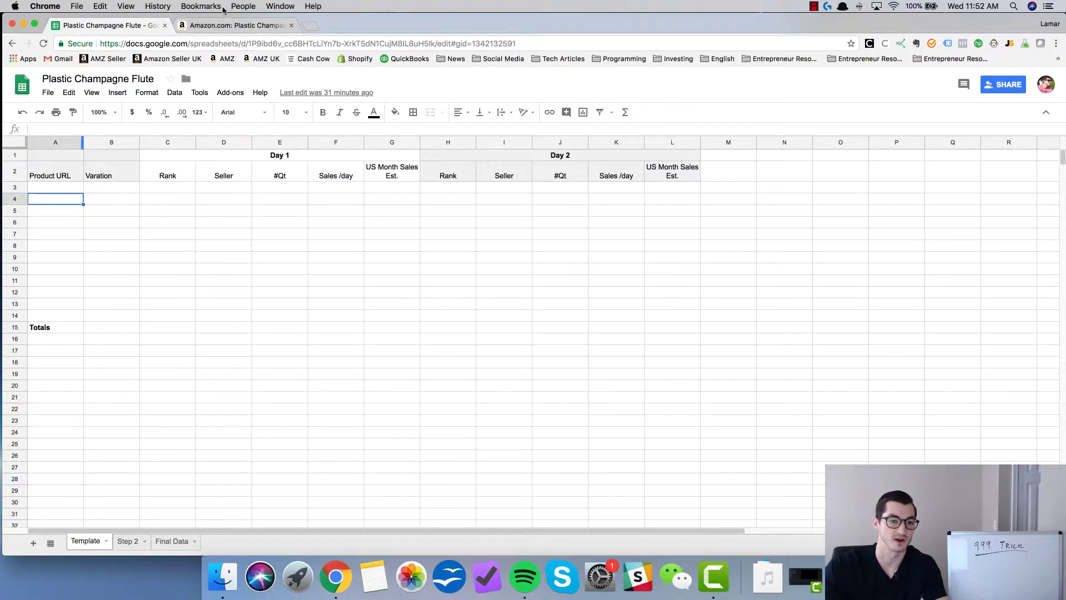
pyautogui.click(228, 25)
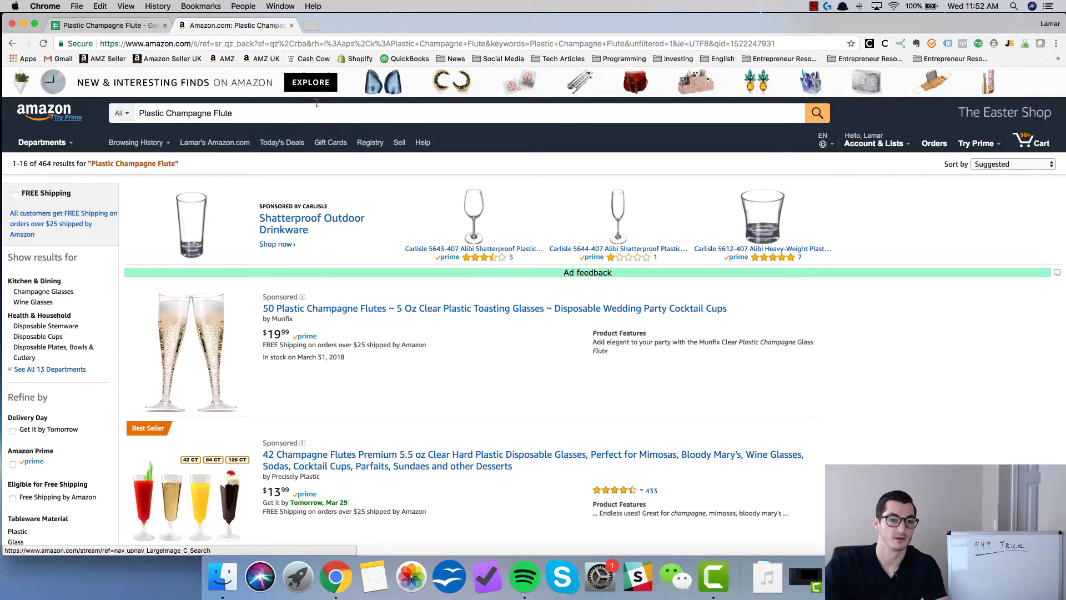
pyautogui.tripleClick(296, 114)
pyautogui.click(296, 115)
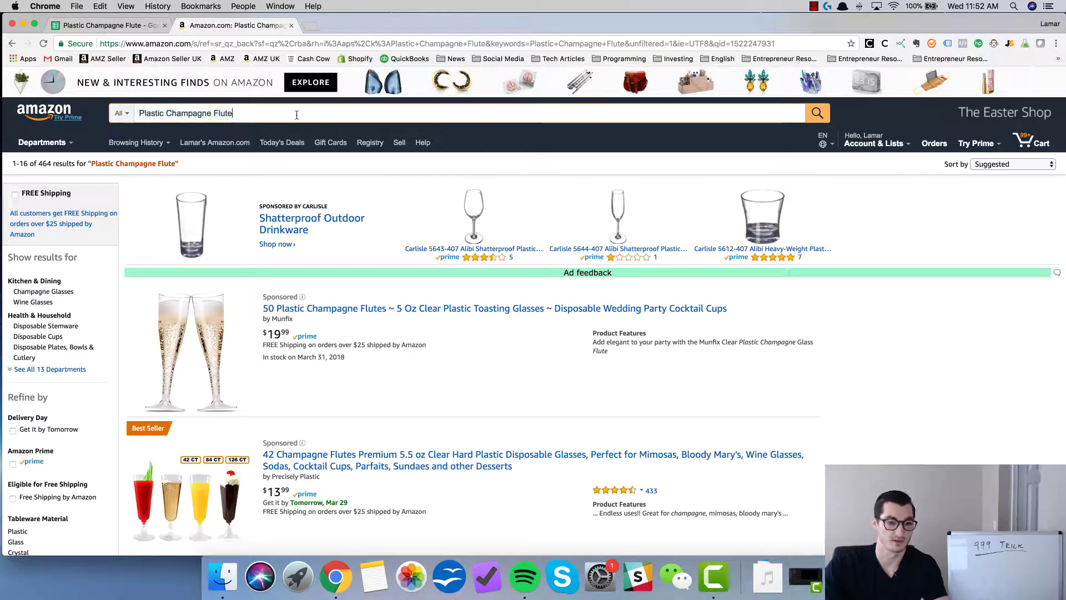
pyautogui.press('Return')
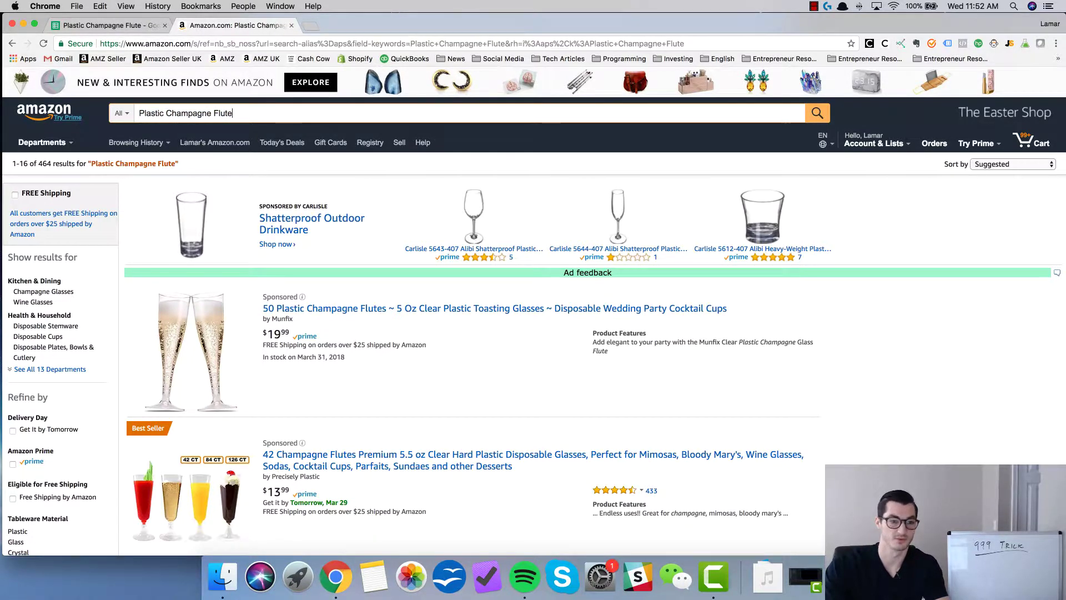
# Step: Examine the Plastic Champagne Flute search results, comparing the sponsored listings with the regular ones below them
pyautogui.scroll(-10, 466, 371)
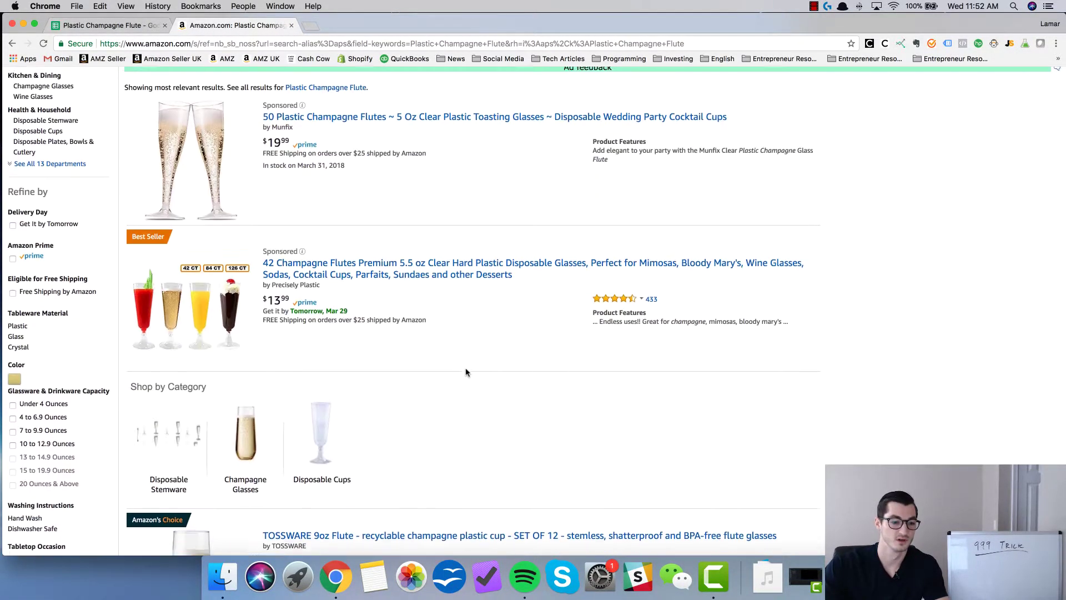
pyautogui.scroll(-10, 466, 372)
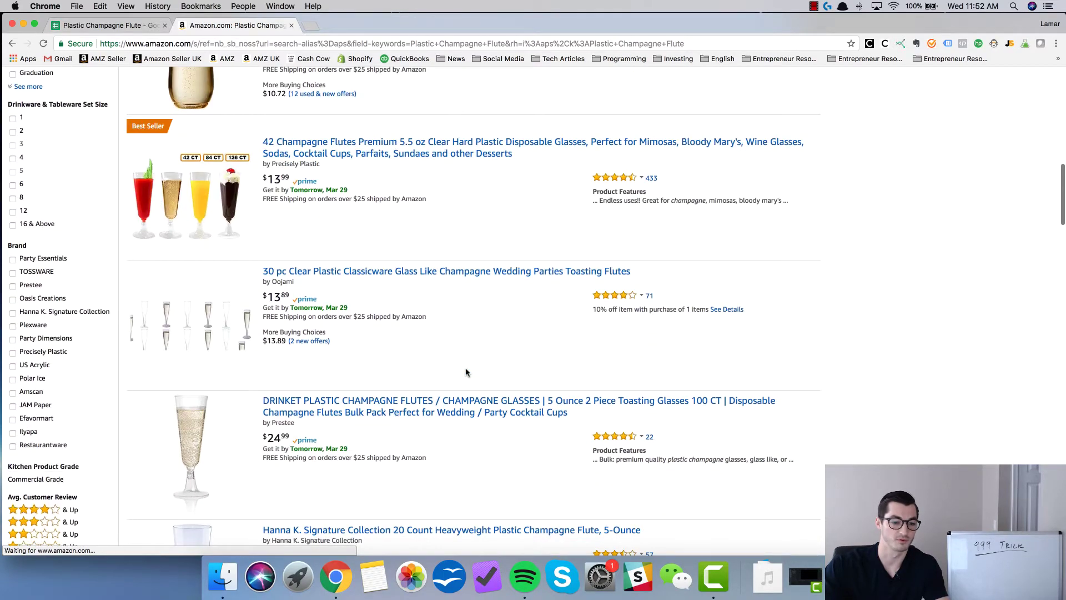
pyautogui.scroll(20, 467, 372)
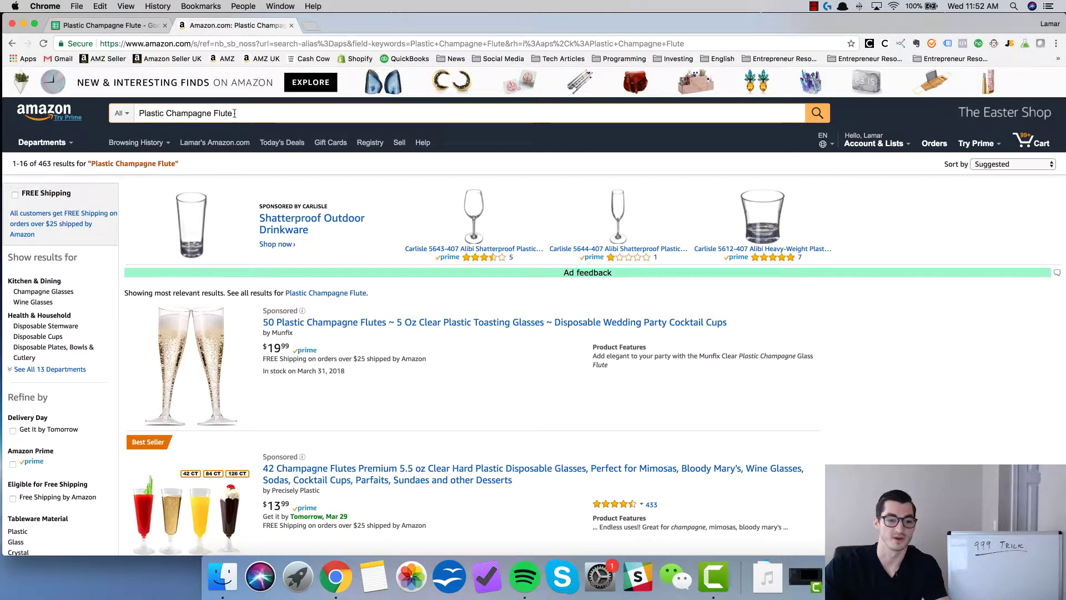
pyautogui.scroll(-5, 447, 364)
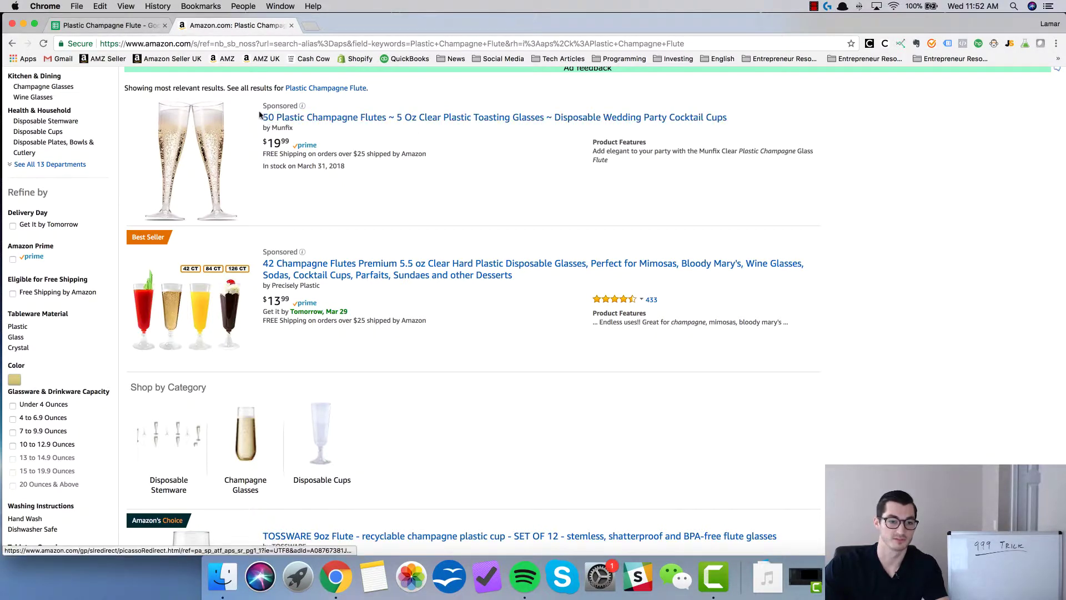
pyautogui.scroll(5, 412, 336)
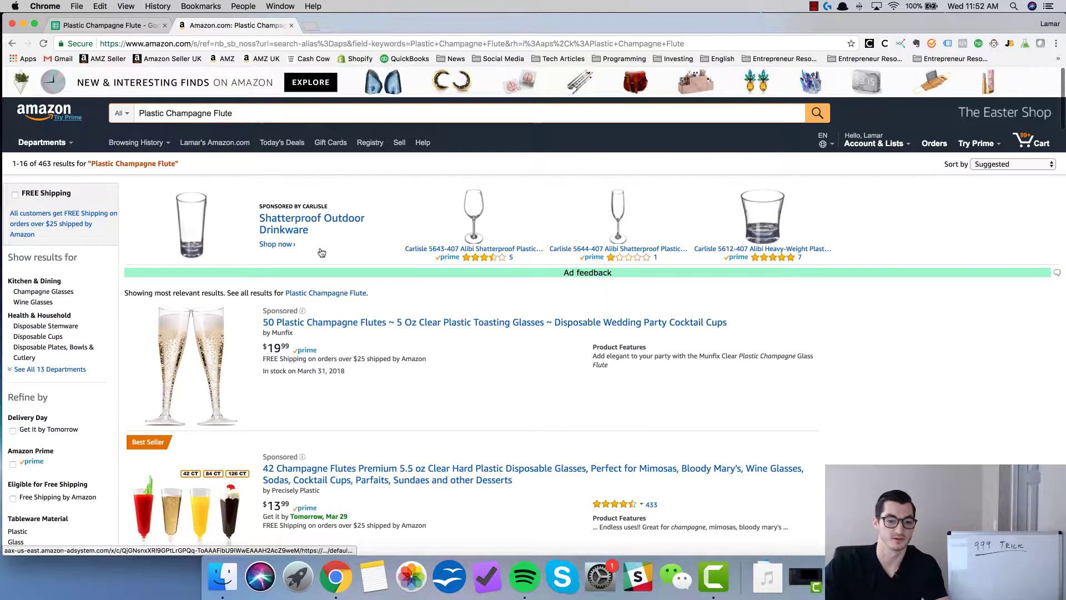
pyautogui.scroll(-5, 412, 336)
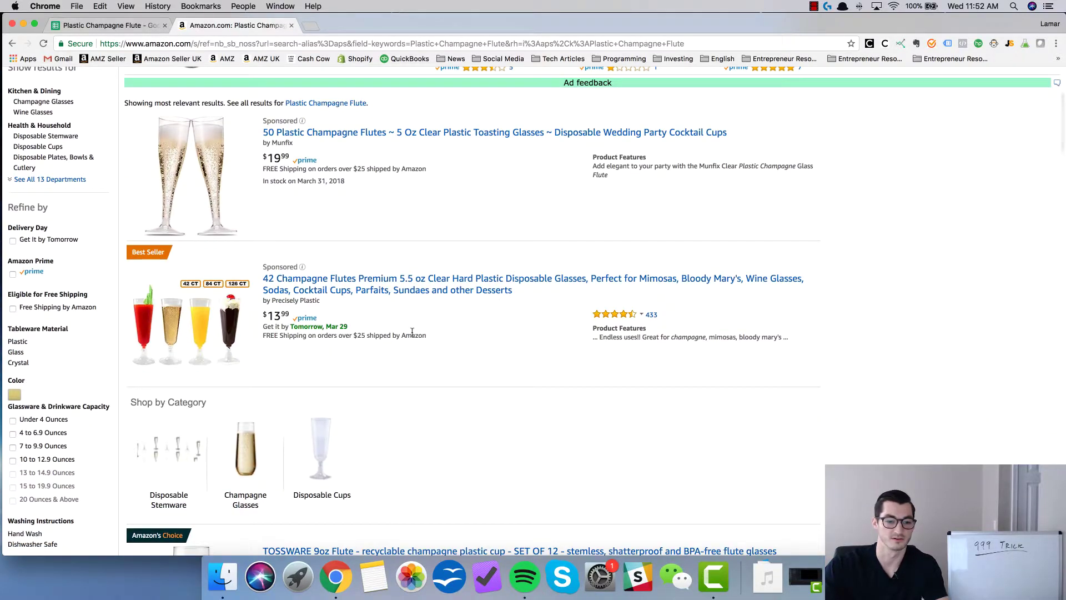
pyautogui.scroll(-5, 411, 332)
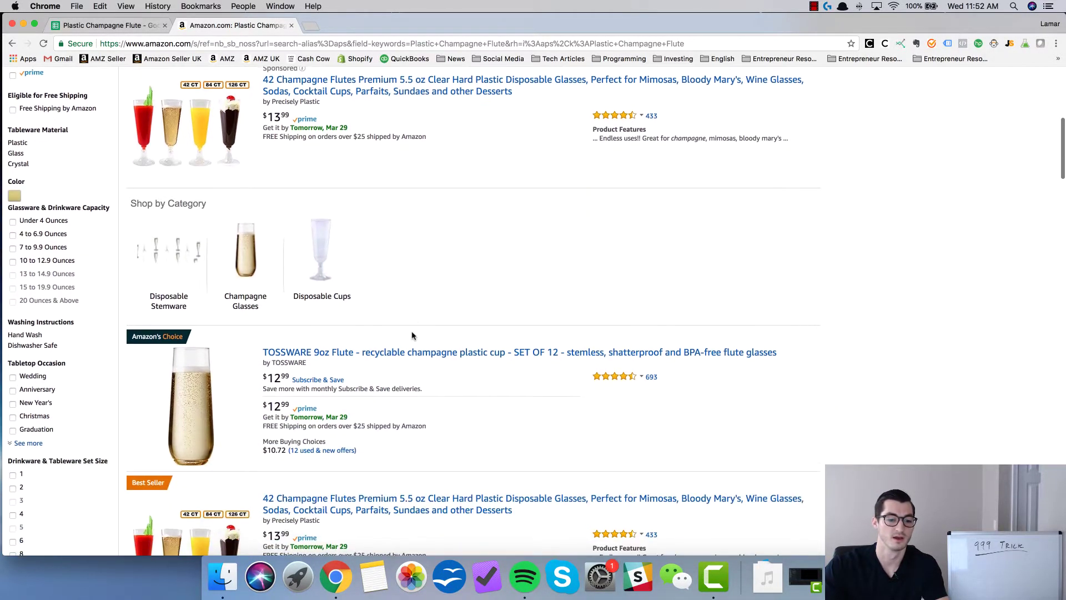
pyautogui.scroll(-3, 503, 319)
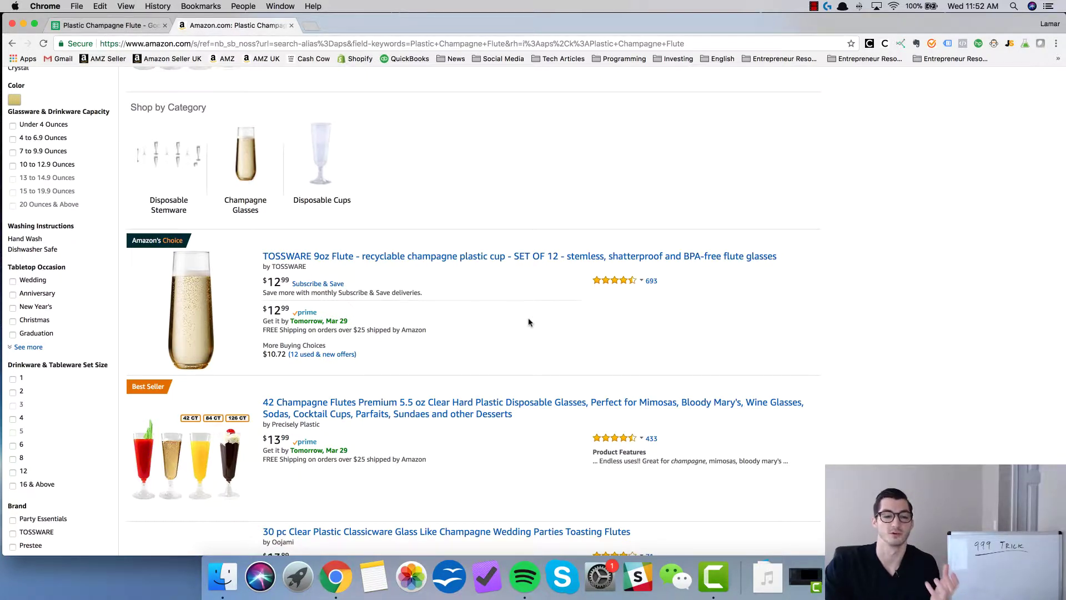
pyautogui.scroll(-2, 529, 322)
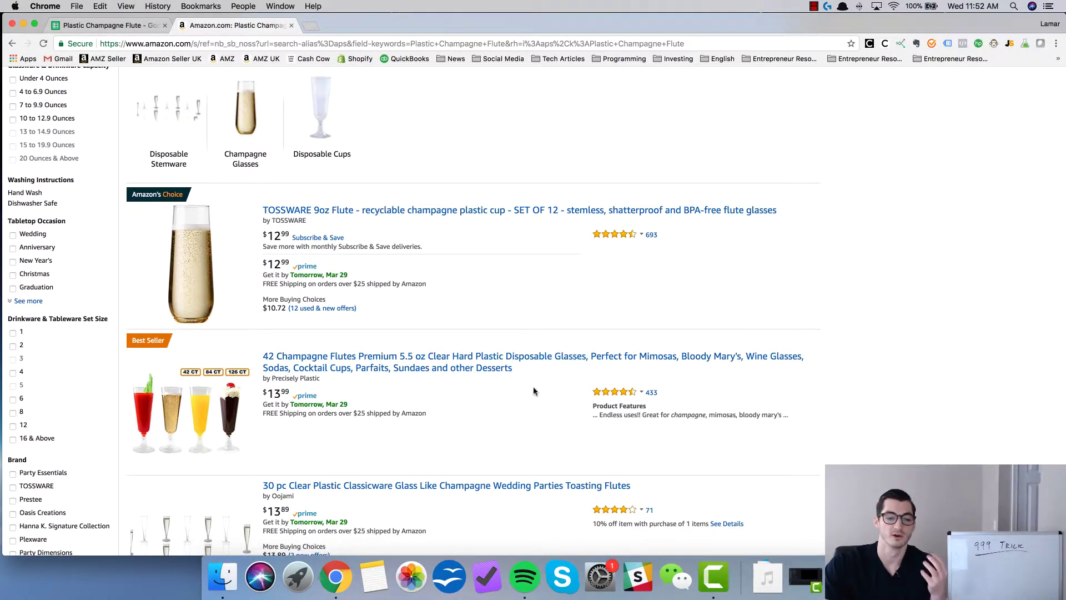
pyautogui.scroll(-2, 534, 392)
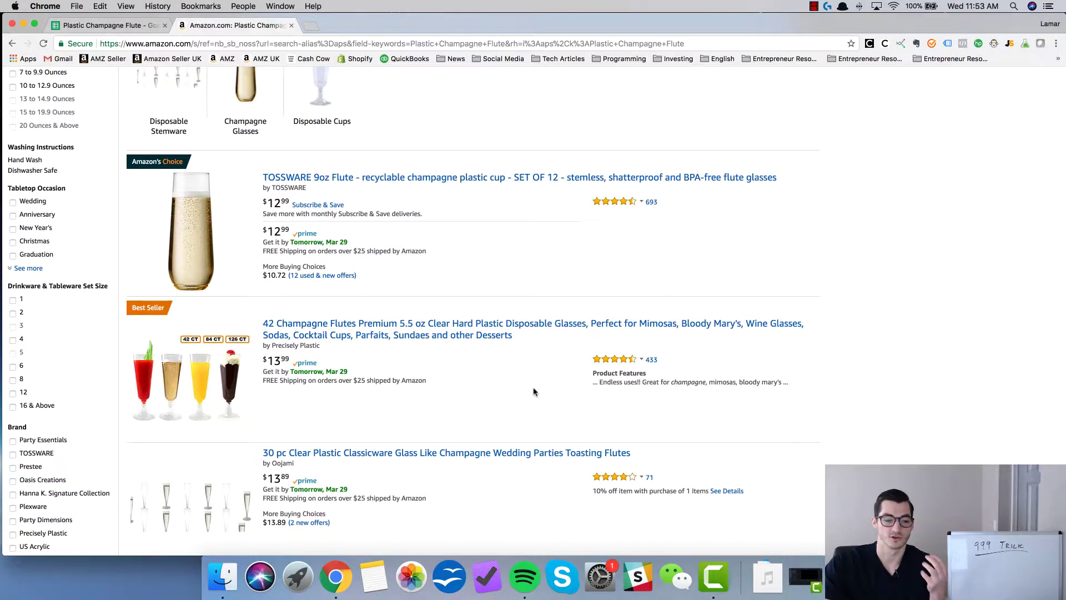
pyautogui.scroll(-4, 534, 392)
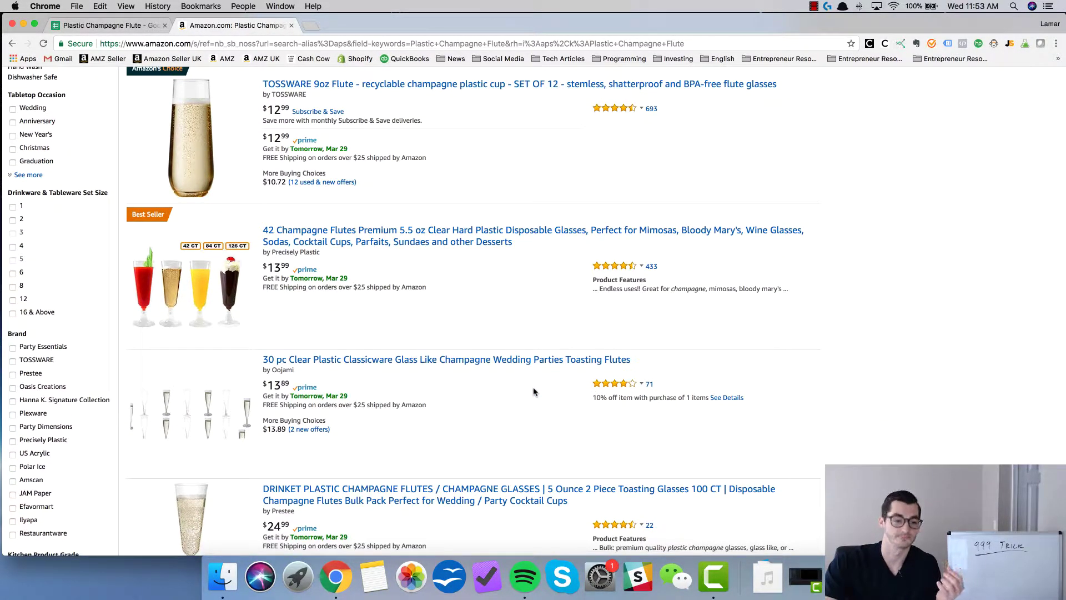
pyautogui.scroll(2, 534, 392)
pyautogui.scroll(-3, 534, 392)
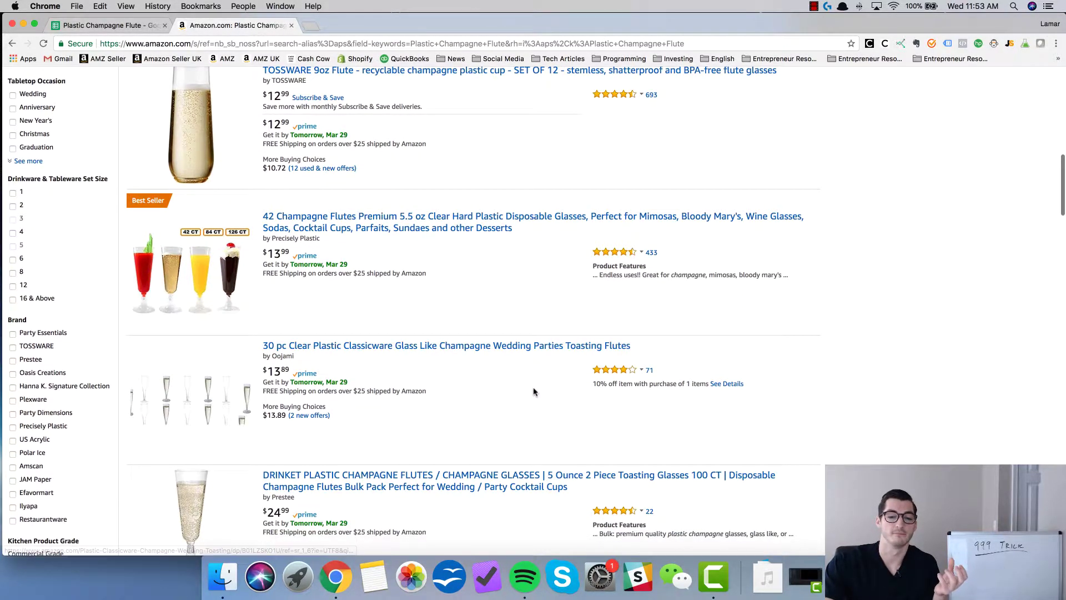
pyautogui.scroll(6, 535, 392)
pyautogui.scroll(12, 533, 392)
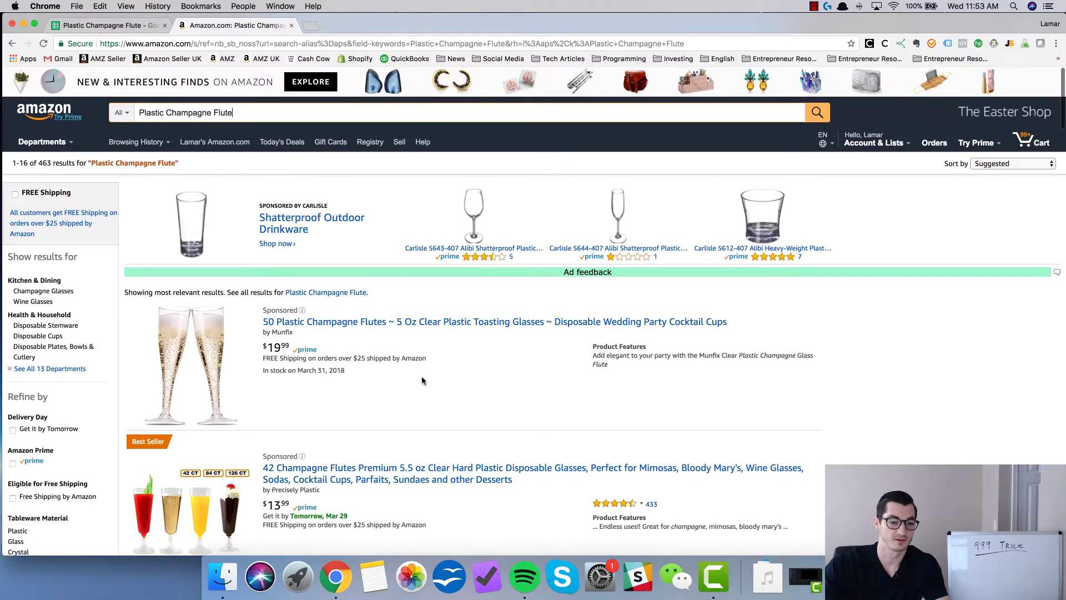
# Step: Open the TOSSWARE 9oz Flute, Precisely Plastic 42 Champagne Flutes and Oojami 30 pc Clear Plastic listings below the sponsored results in separate background tabs
pyautogui.scroll(-15, 423, 381)
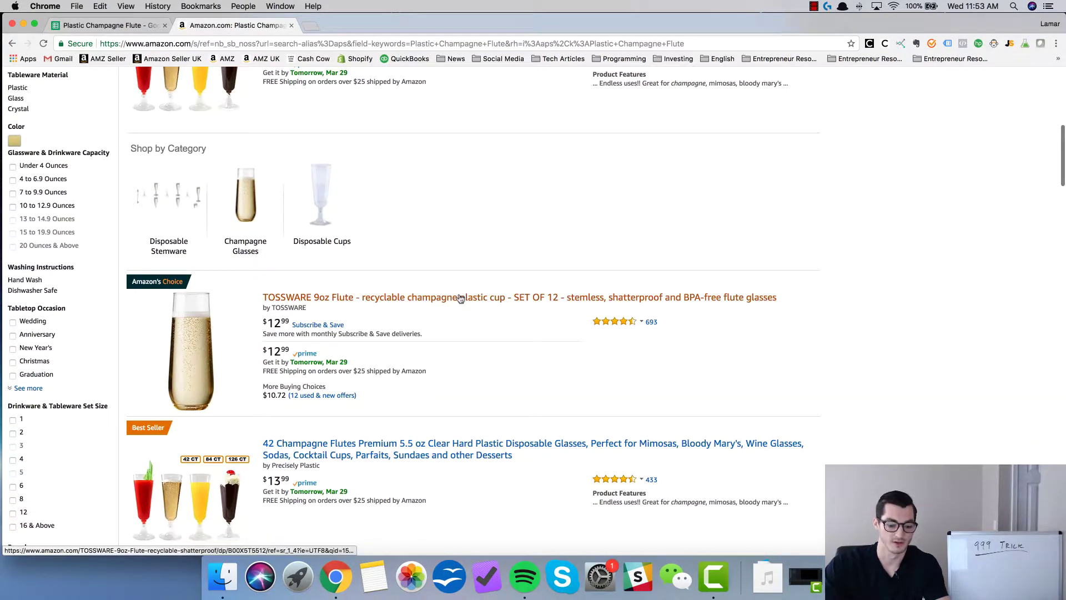
pyautogui.keyDown('super'); pyautogui.click(461, 299); pyautogui.keyUp('super')
pyautogui.scroll(-3, 489, 344)
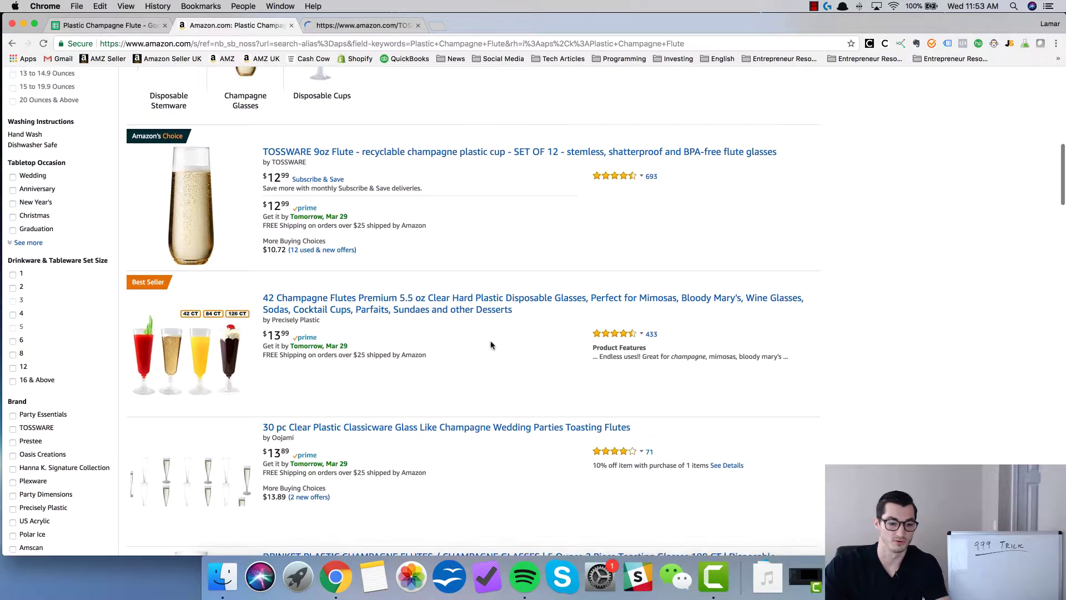
pyautogui.keyDown('super'); pyautogui.click(465, 311); pyautogui.keyUp('super')
pyautogui.scroll(-2, 489, 352)
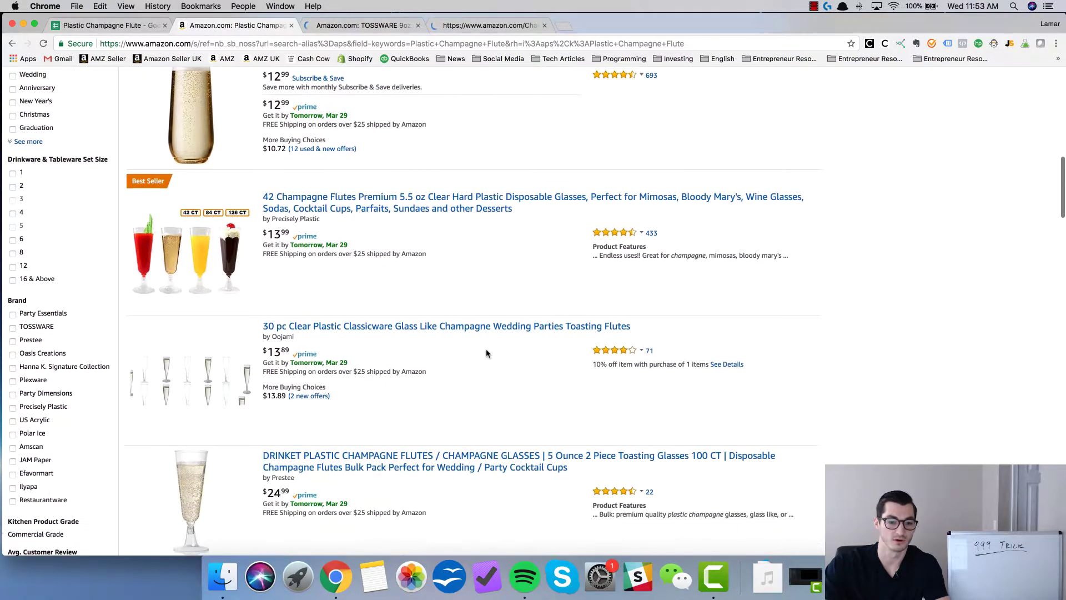
pyautogui.keyDown('super'); pyautogui.click(463, 330); pyautogui.keyUp('super')
# Step: Open the DRINKET 100 CT, Hanna K. Signature 20 Count and Oojami 30pc Gold Glitter listings in separate background tabs
pyautogui.scroll(-2, 499, 405)
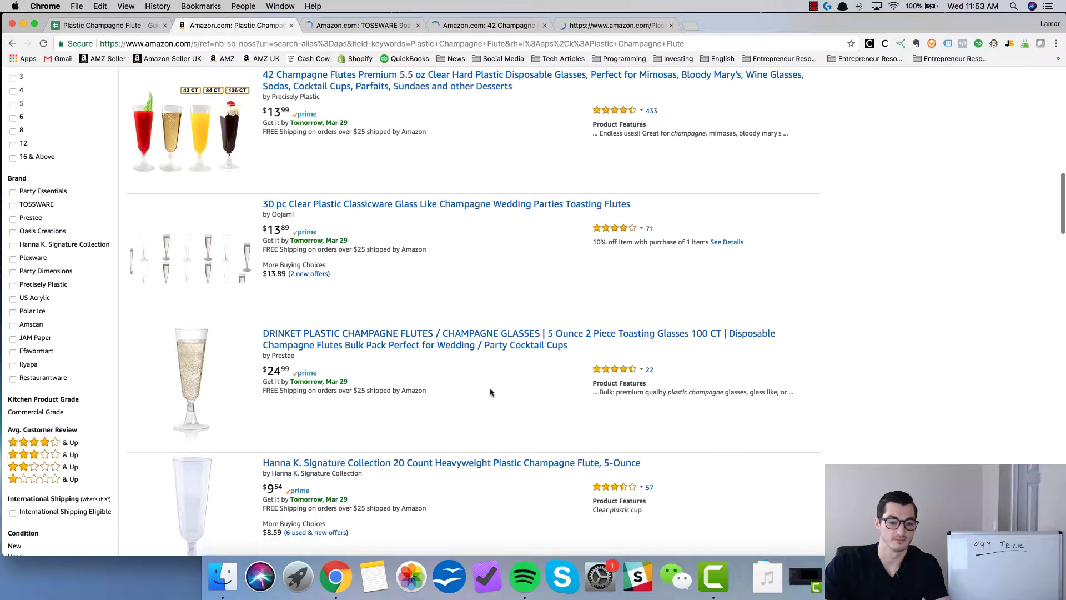
pyautogui.keyDown('super'); pyautogui.click(455, 348); pyautogui.keyUp('super')
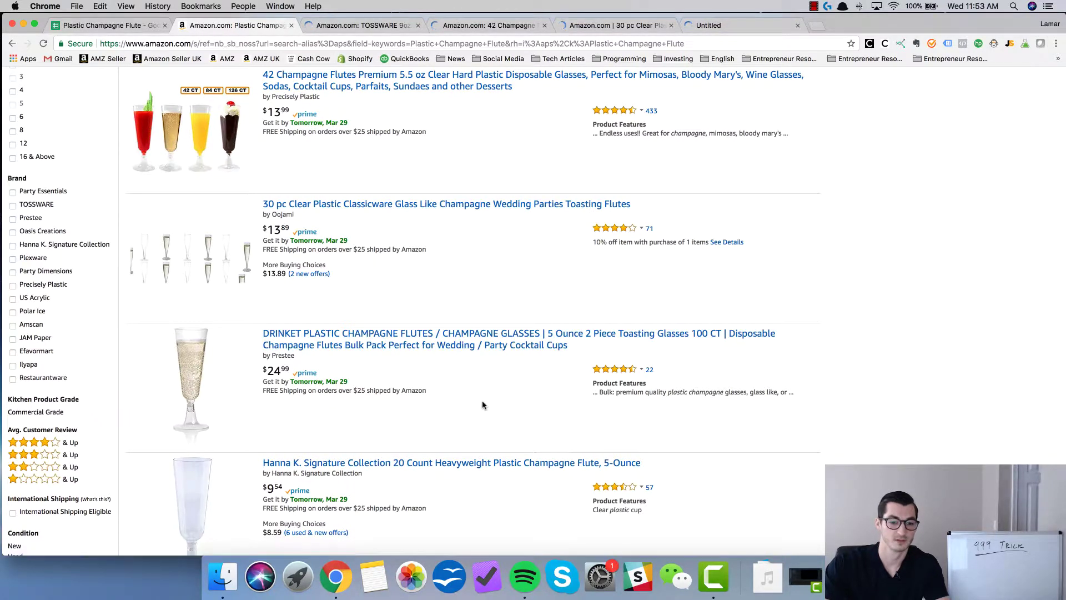
pyautogui.scroll(-2, 482, 405)
pyautogui.keyDown('super'); pyautogui.click(453, 361); pyautogui.keyUp('super')
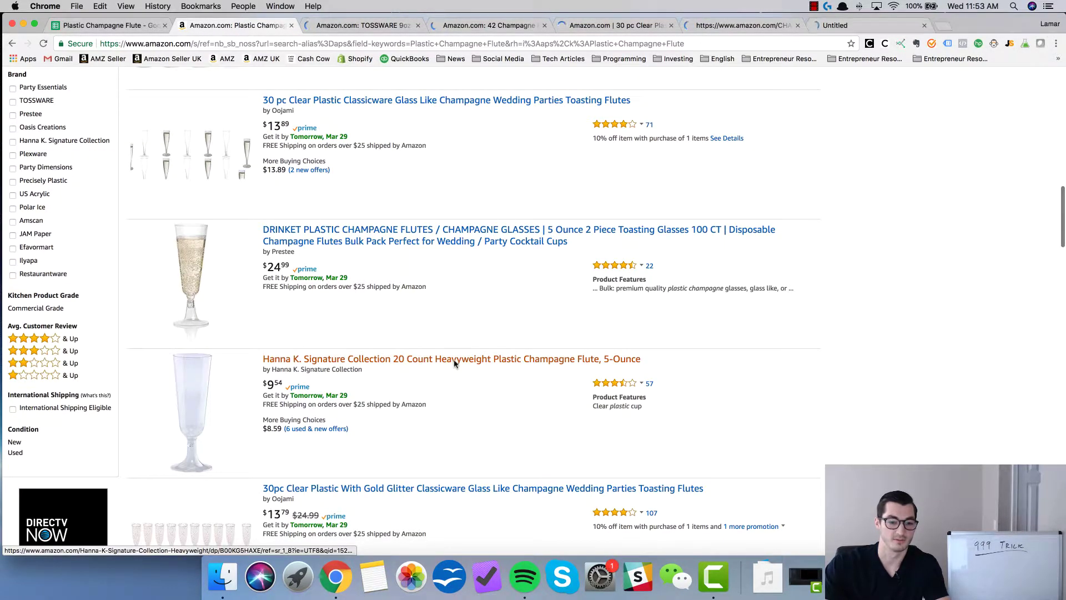
pyautogui.scroll(-1, 500, 430)
pyautogui.keyDown('super'); pyautogui.click(483, 429); pyautogui.keyUp('super')
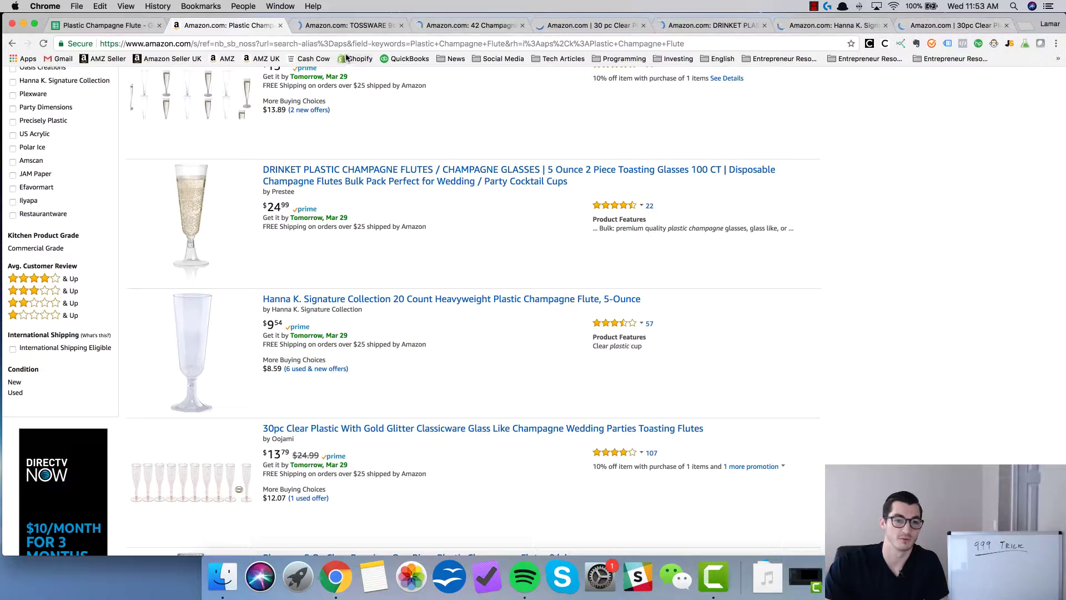
# Step: Copy the TOSSWARE 9oz Flute listing's address through the product code B00X5T5512 and paste it into cell A3 of the Template sheet
pyautogui.click(340, 25)
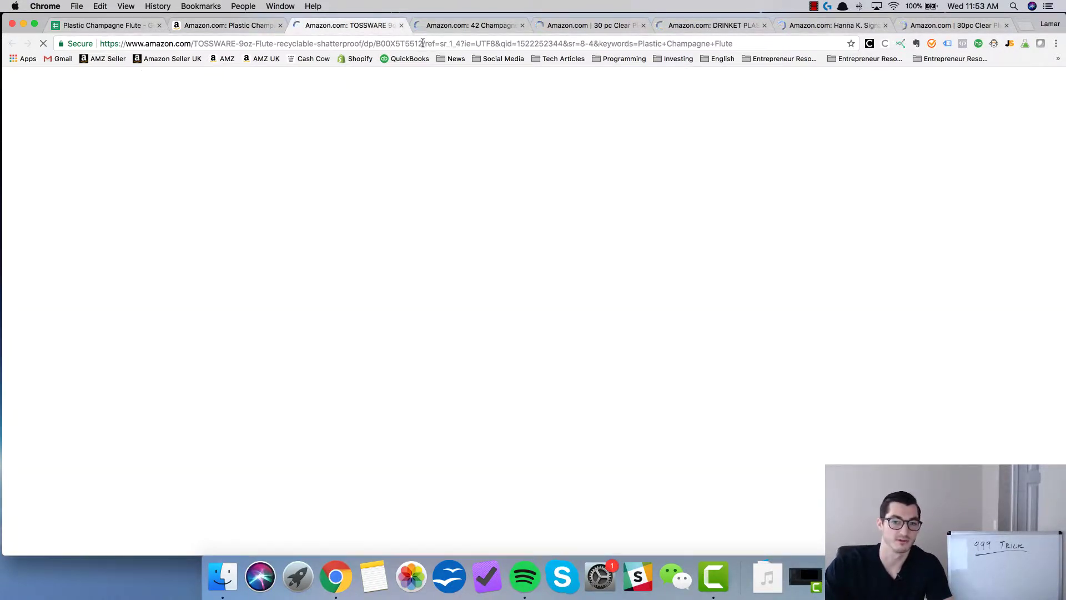
pyautogui.moveTo(422, 44); pyautogui.dragTo(105, 48)
pyautogui.press('super+c')
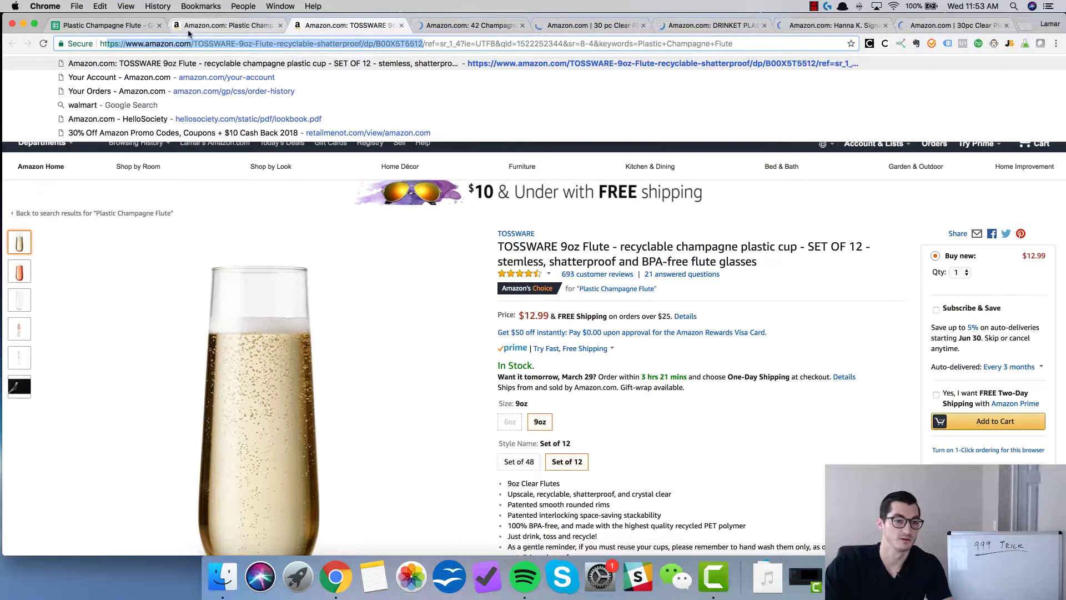
pyautogui.click(128, 32)
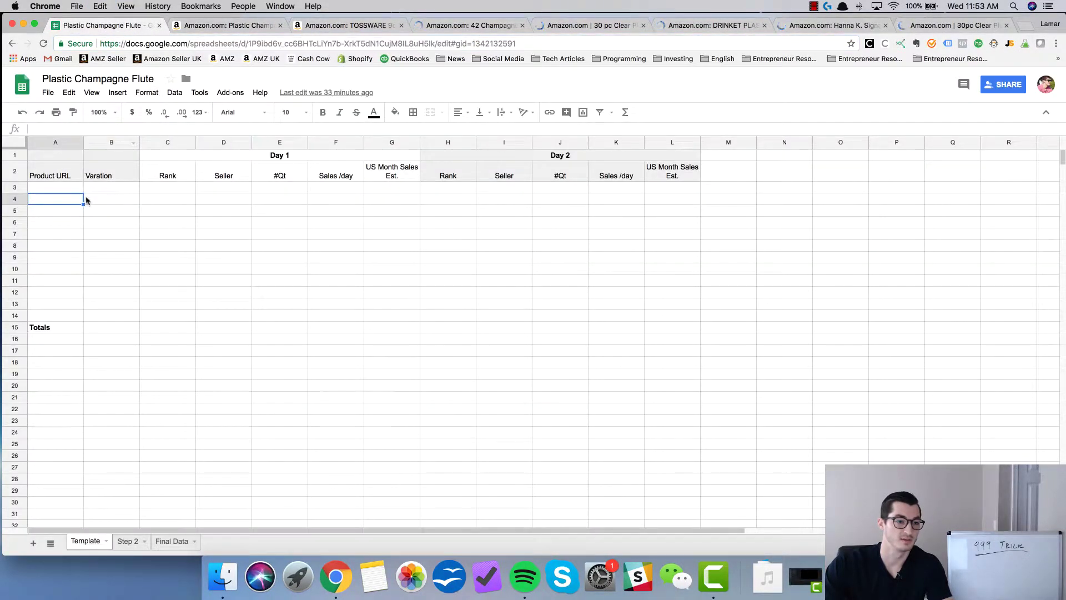
pyautogui.click(64, 191)
pyautogui.press('super+v')
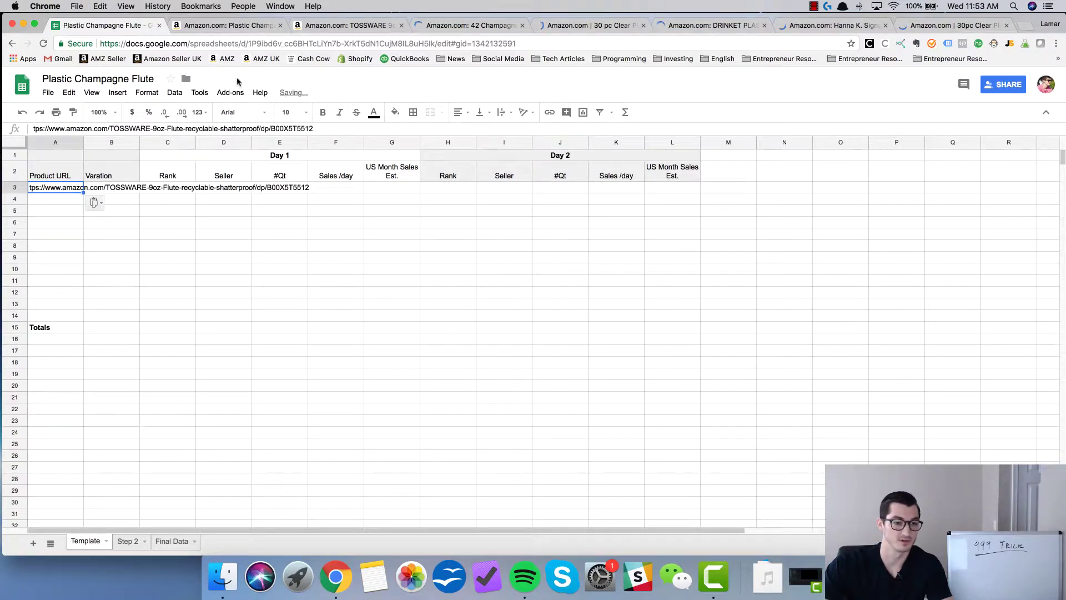
# Step: Copy the Precisely Plastic 42 Champagne Flutes listing's address through the product code B01J90M3K6 and paste it into cell A4
pyautogui.click(351, 27)
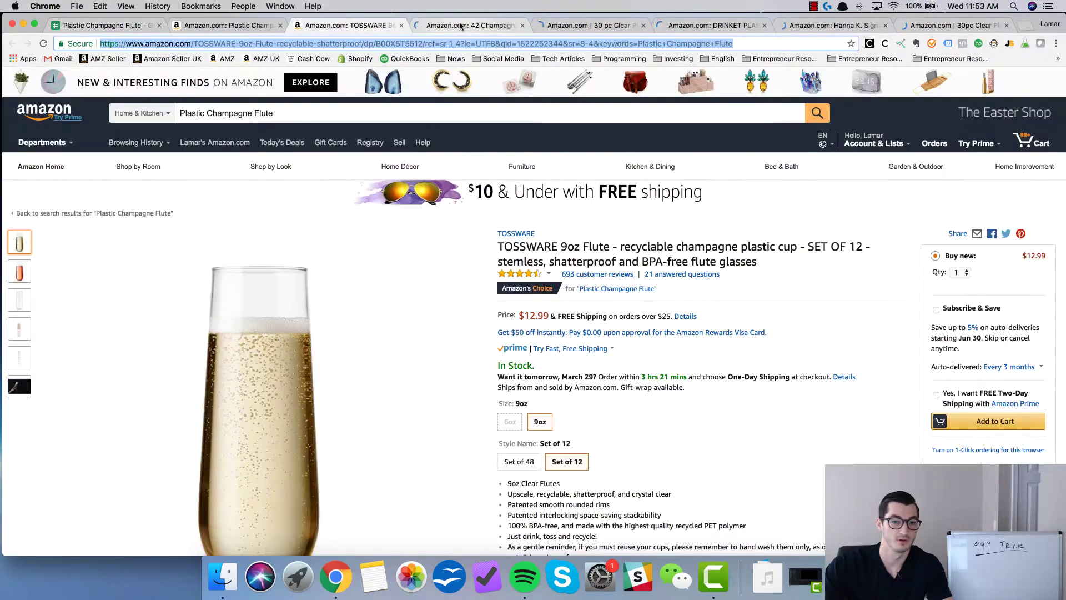
pyautogui.hotkey('ctrl', 'Tab')
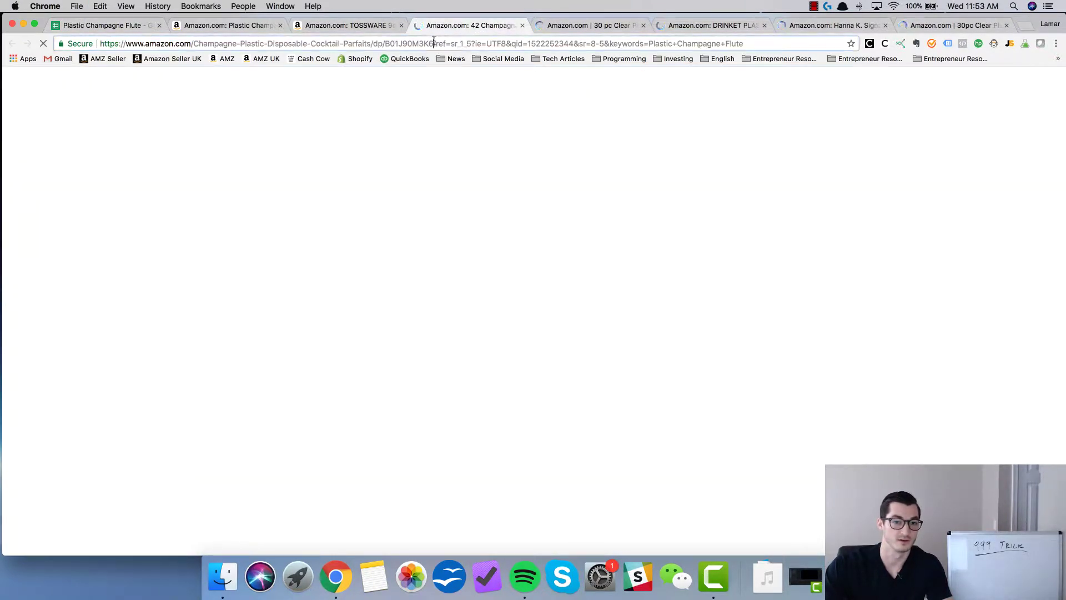
pyautogui.moveTo(433, 40); pyautogui.dragTo(97, 44)
pyautogui.press('cmd+c')
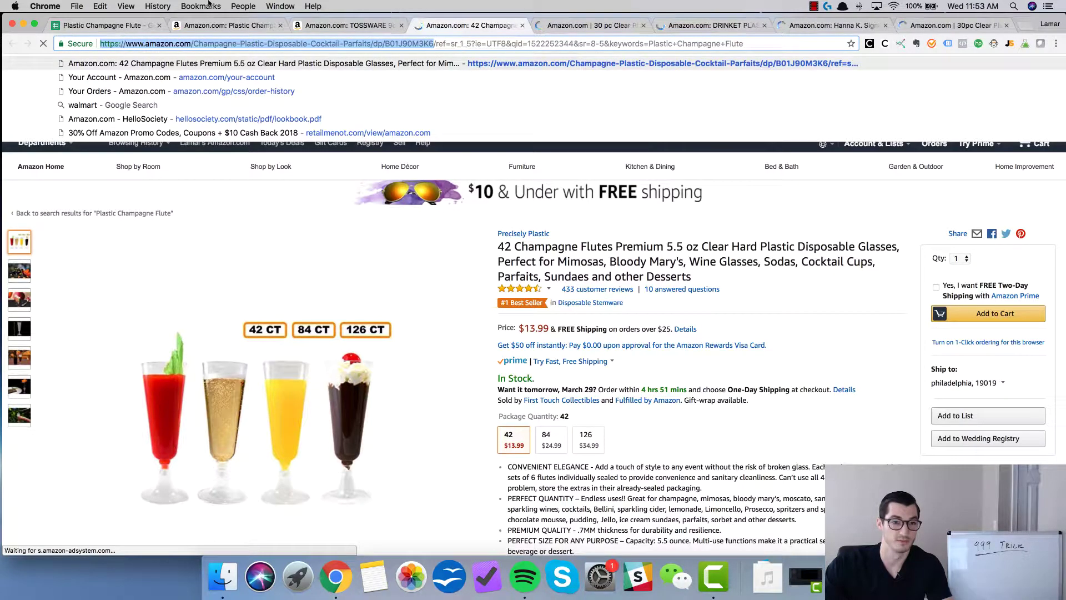
pyautogui.click(99, 25)
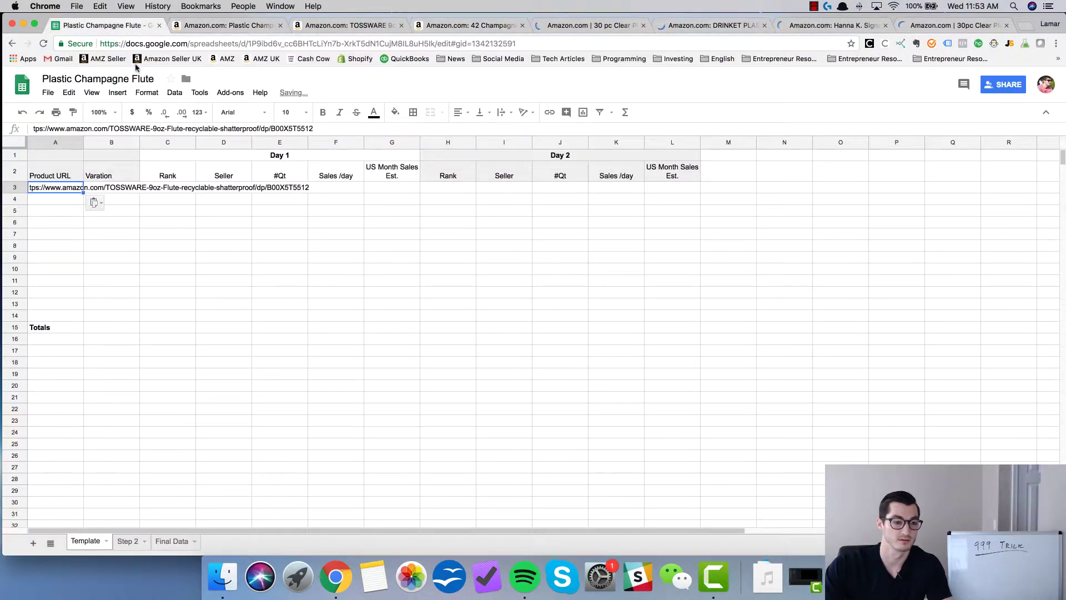
pyautogui.click(66, 202)
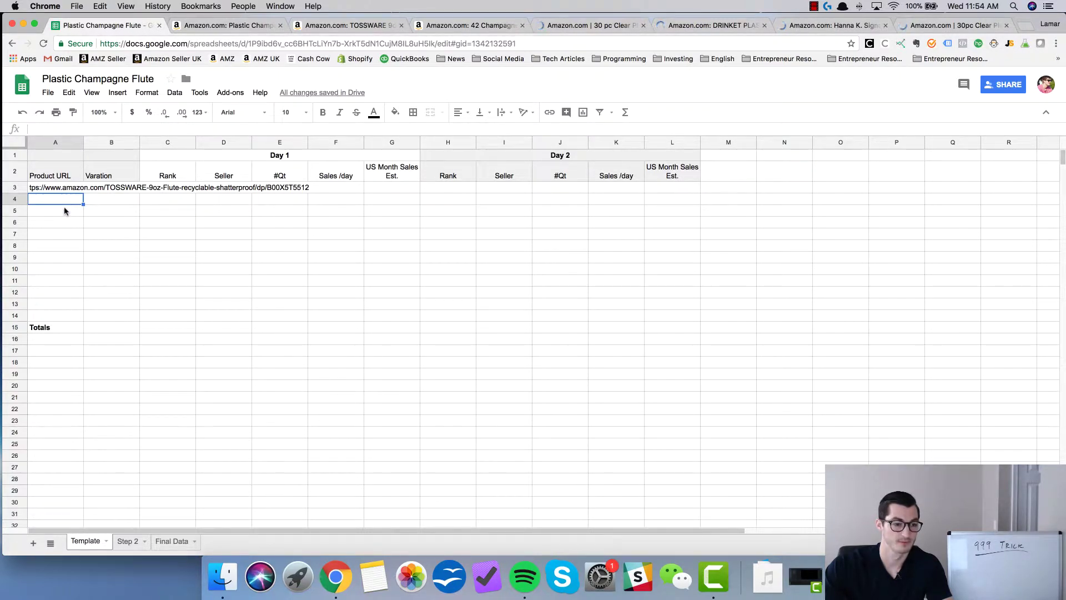
pyautogui.press('cmd+v')
pyautogui.click(136, 214)
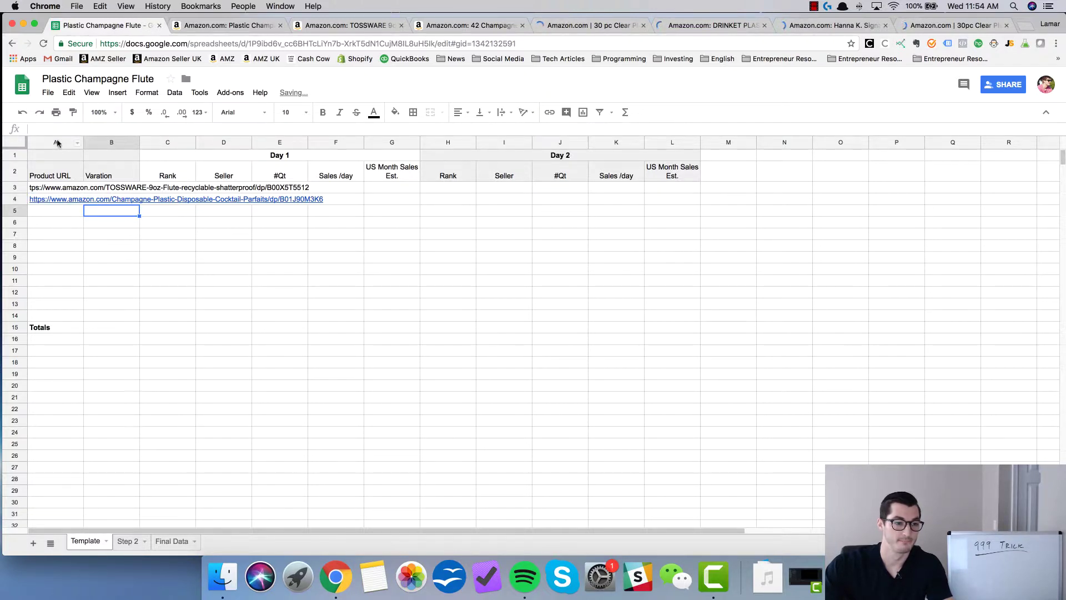
# Step: Try wrapped text on the Product URL column, then set its text wrapping to clip
pyautogui.click(56, 143)
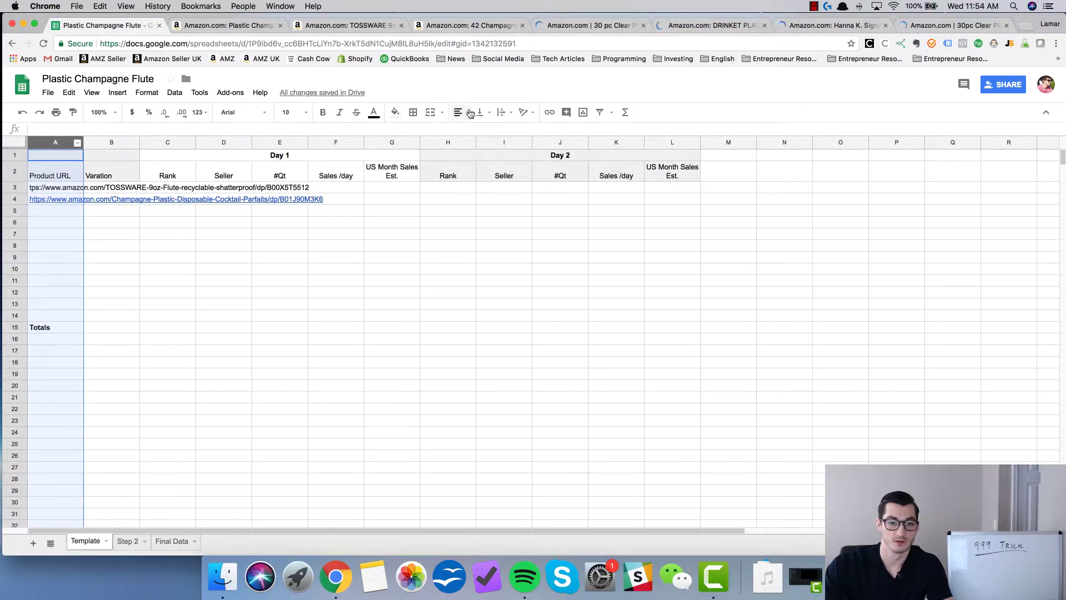
pyautogui.click(506, 113)
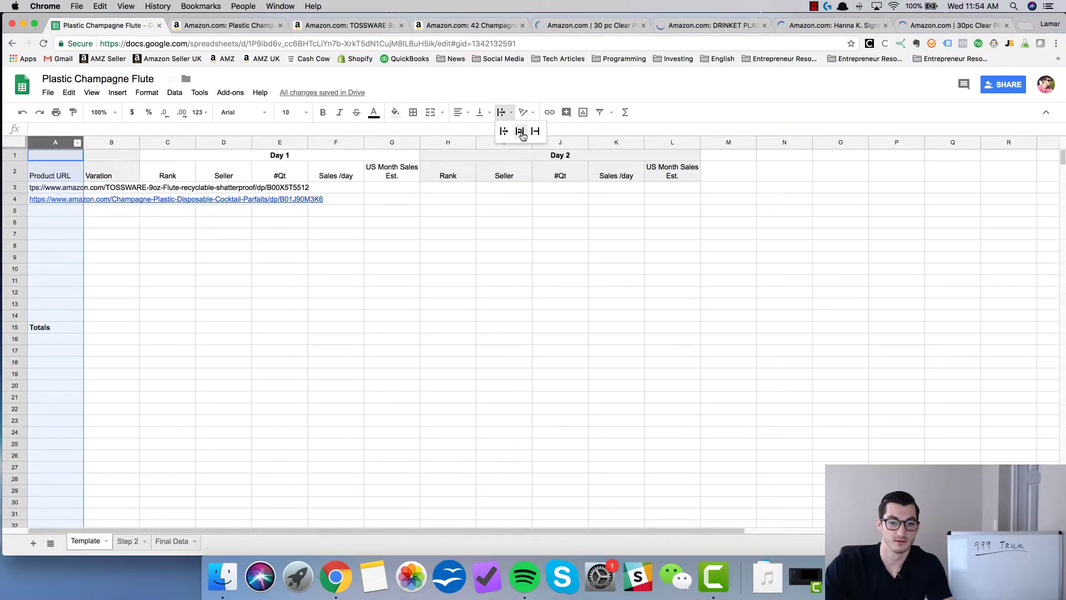
pyautogui.click(519, 131)
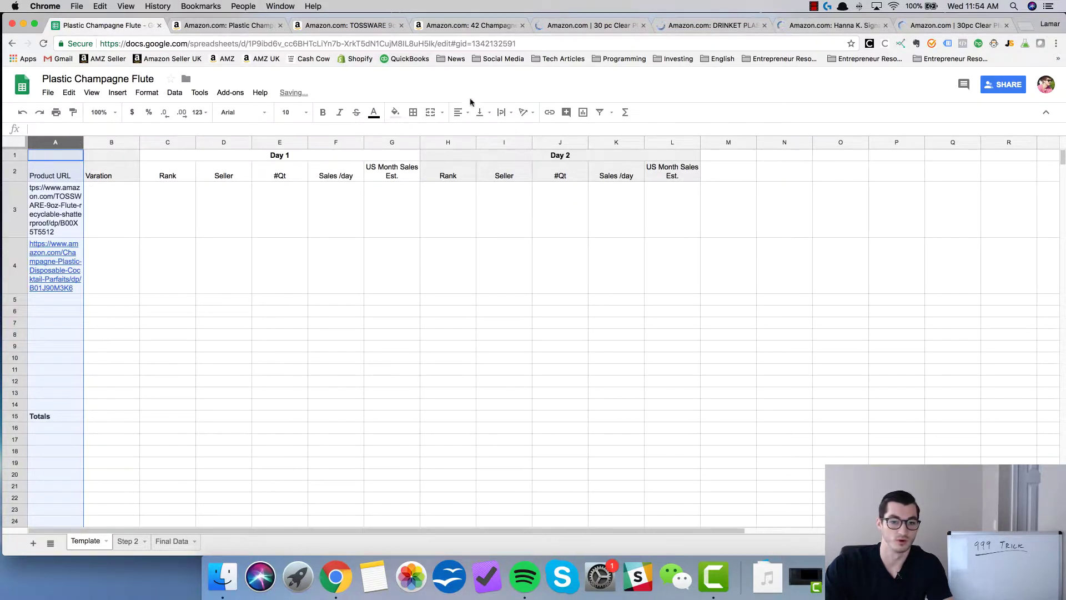
pyautogui.click(506, 113)
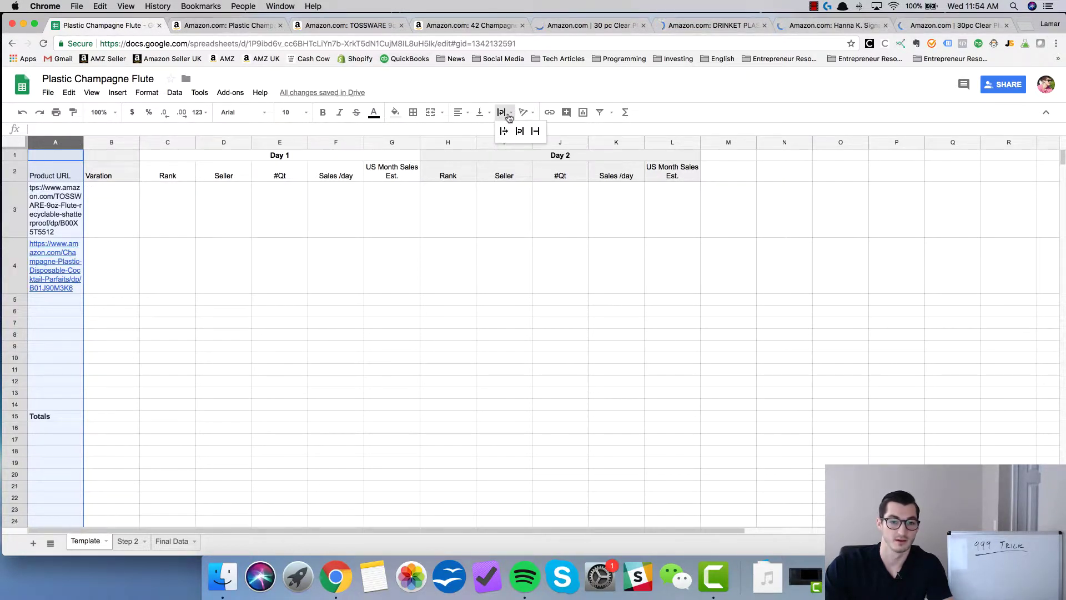
pyautogui.click(535, 131)
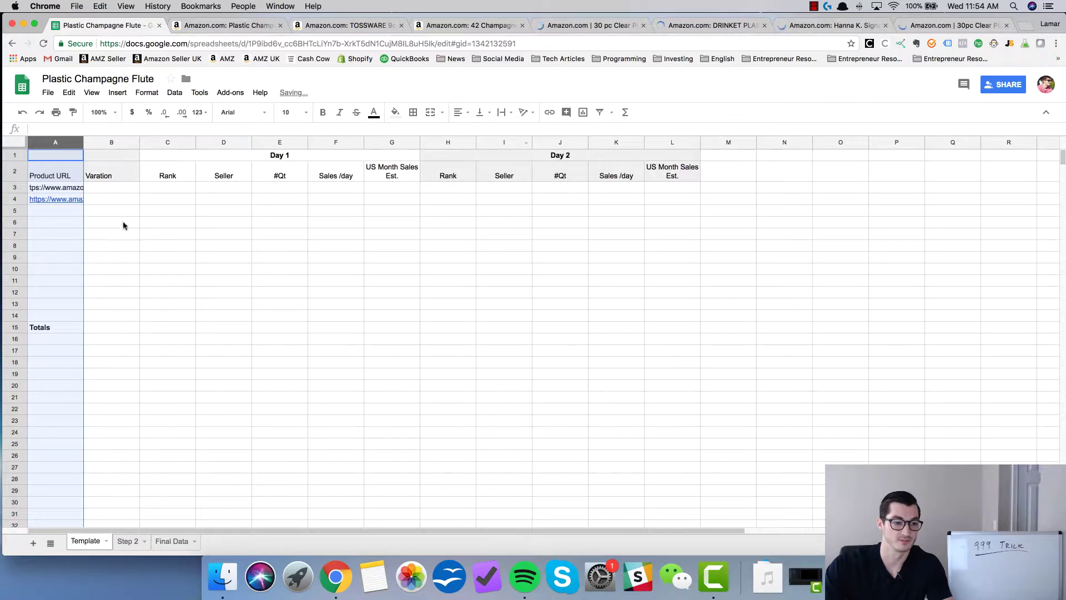
pyautogui.click(121, 201)
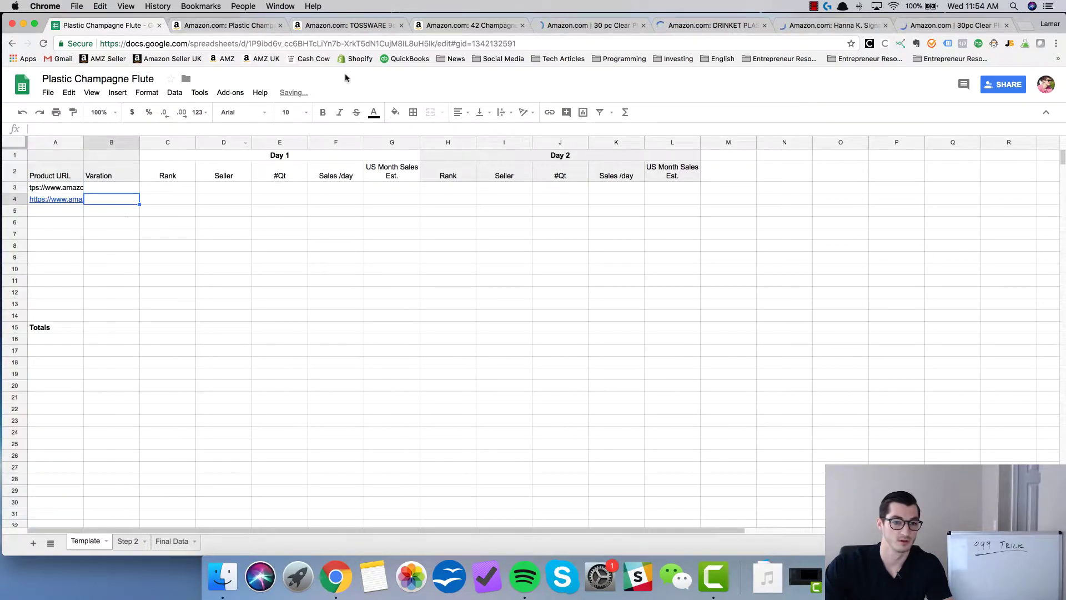
# Step: Examine the TOSSWARE listing's variations by switching between 6oz and 9oz and between Set of 48 and Set of 12
pyautogui.click(70, 190)
pyautogui.click(345, 25)
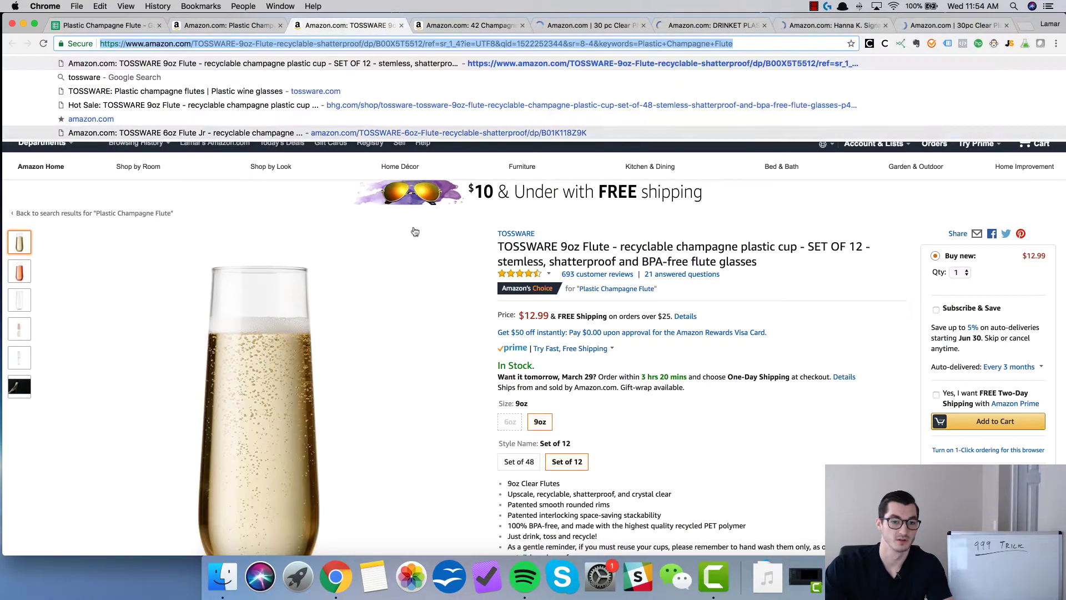
pyautogui.scroll(-2, 418, 313)
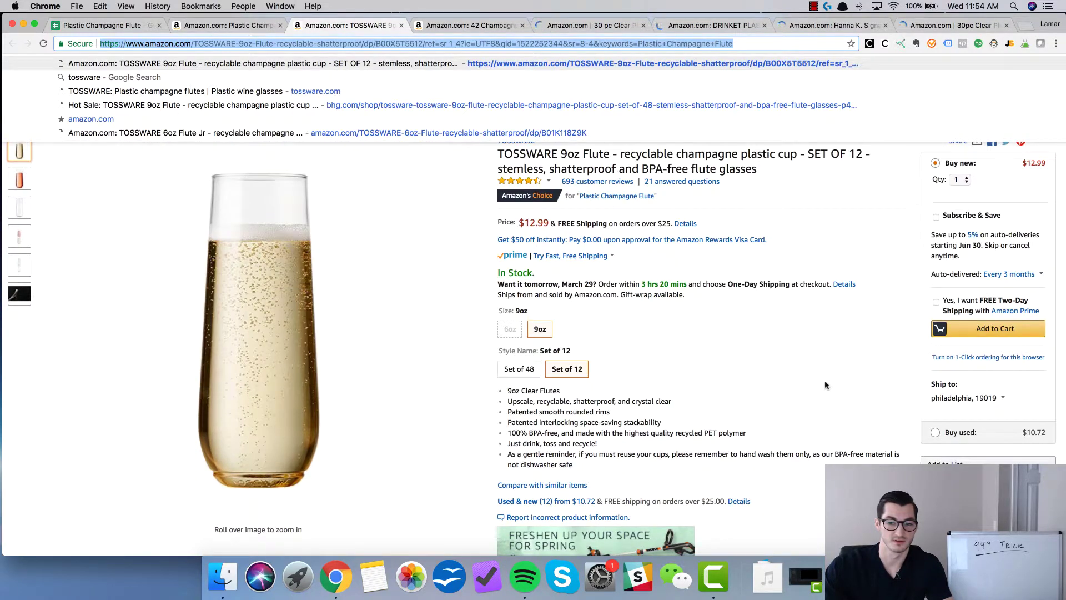
pyautogui.click(826, 386)
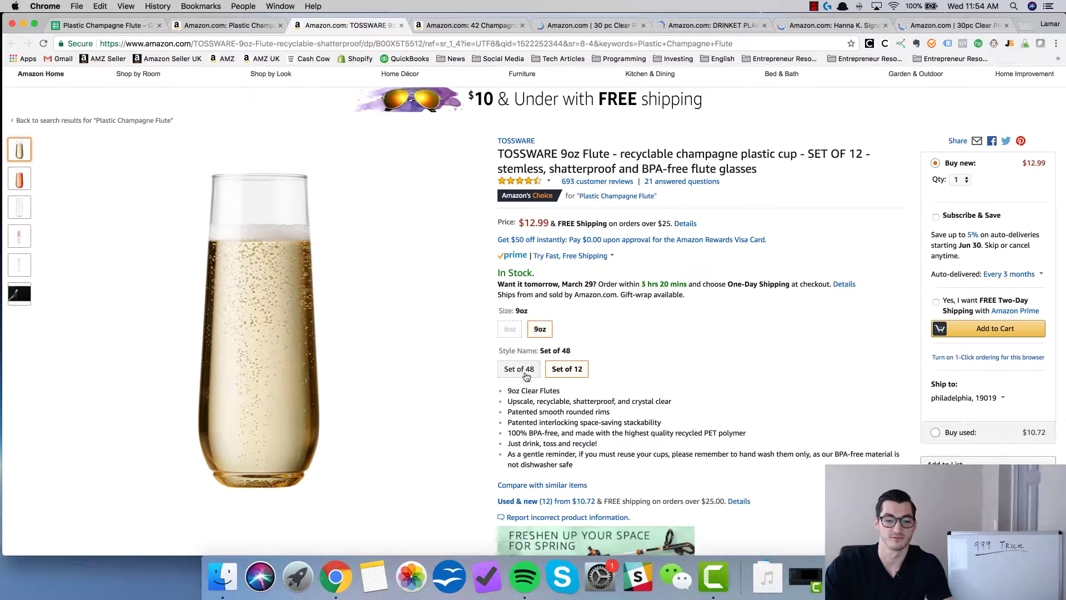
pyautogui.click(512, 332)
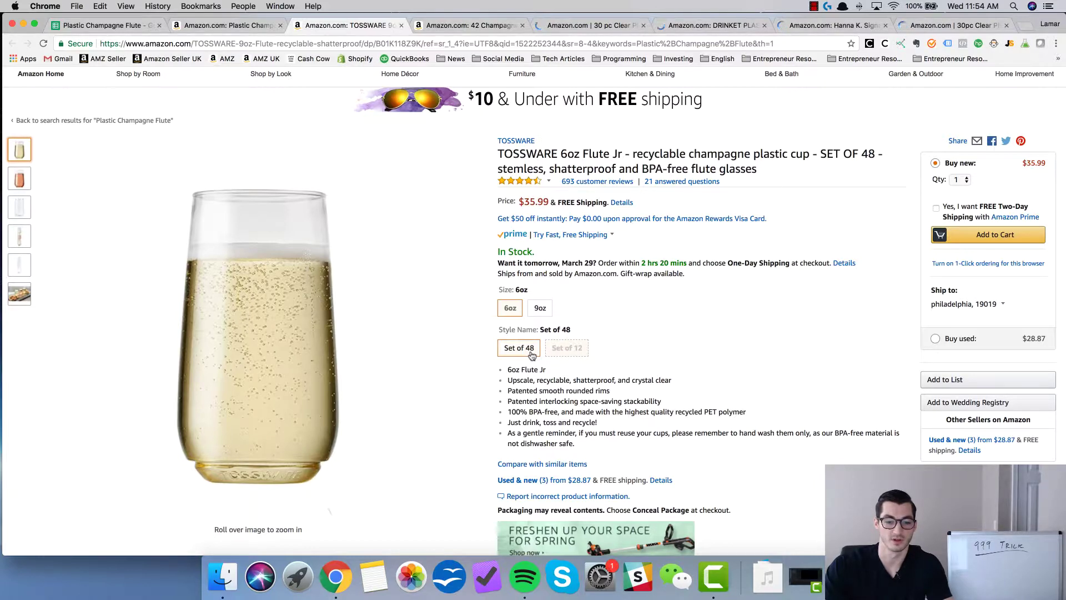
pyautogui.click(539, 307)
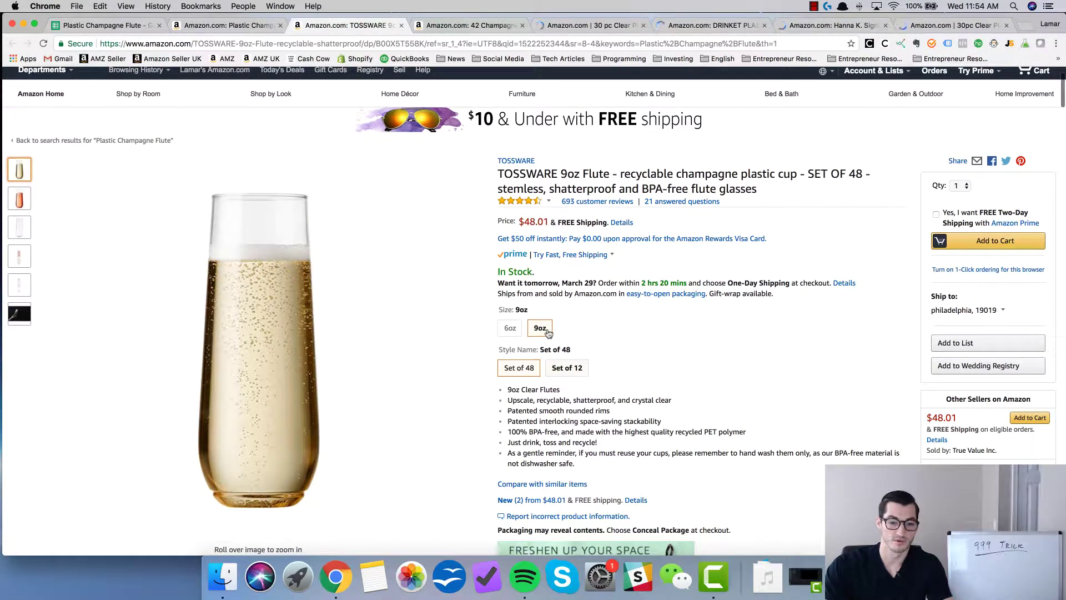
pyautogui.click(569, 368)
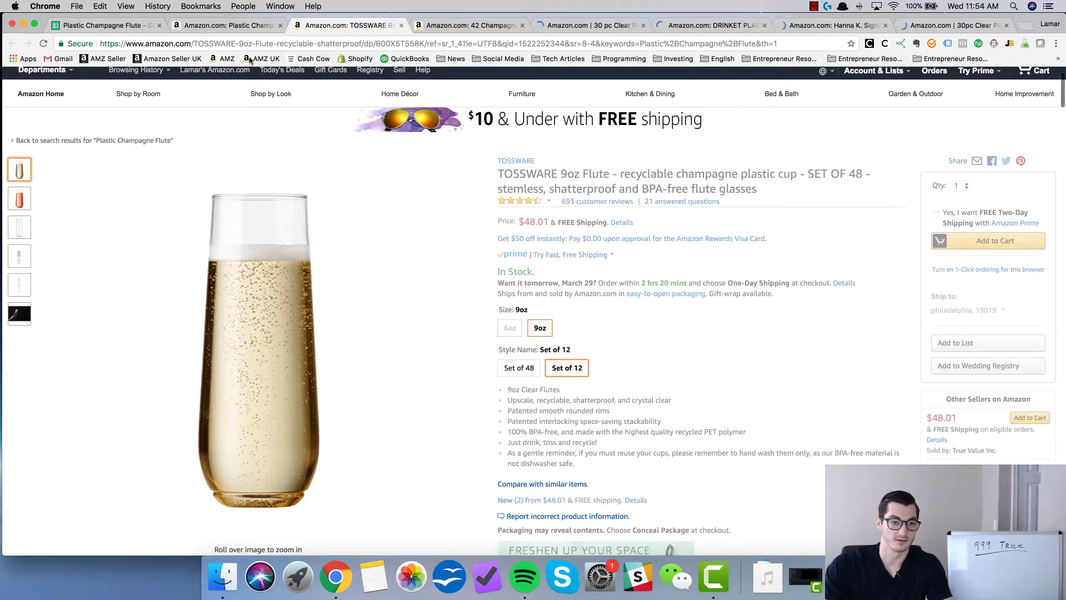
# Step: Move the 42 Champagne Flutes address from cell A4 to A5, freeing a row for the second TOSSWARE variation
pyautogui.click(102, 25)
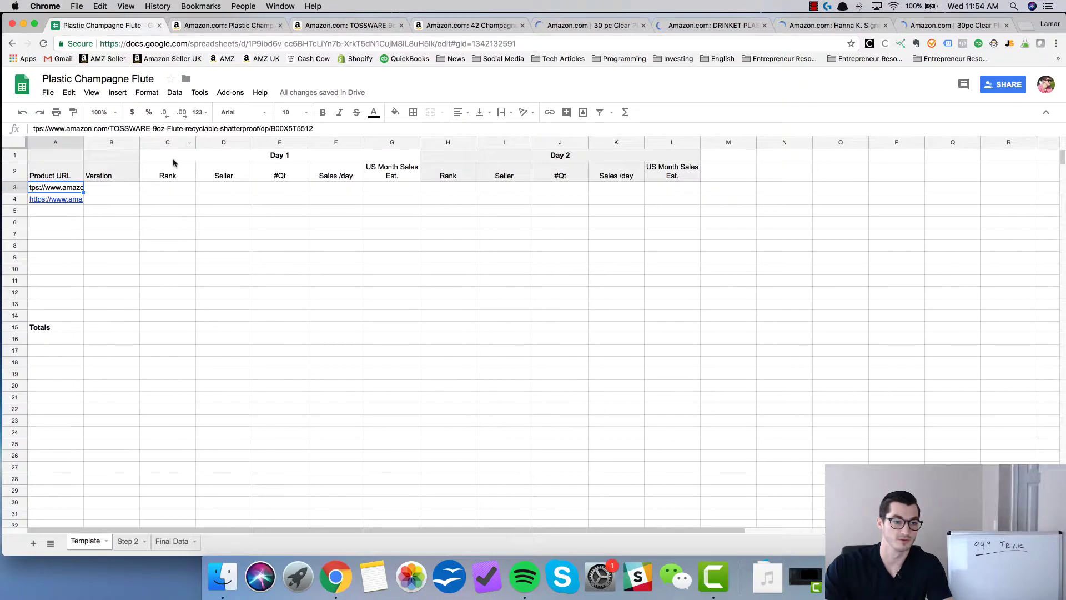
pyautogui.click(63, 199)
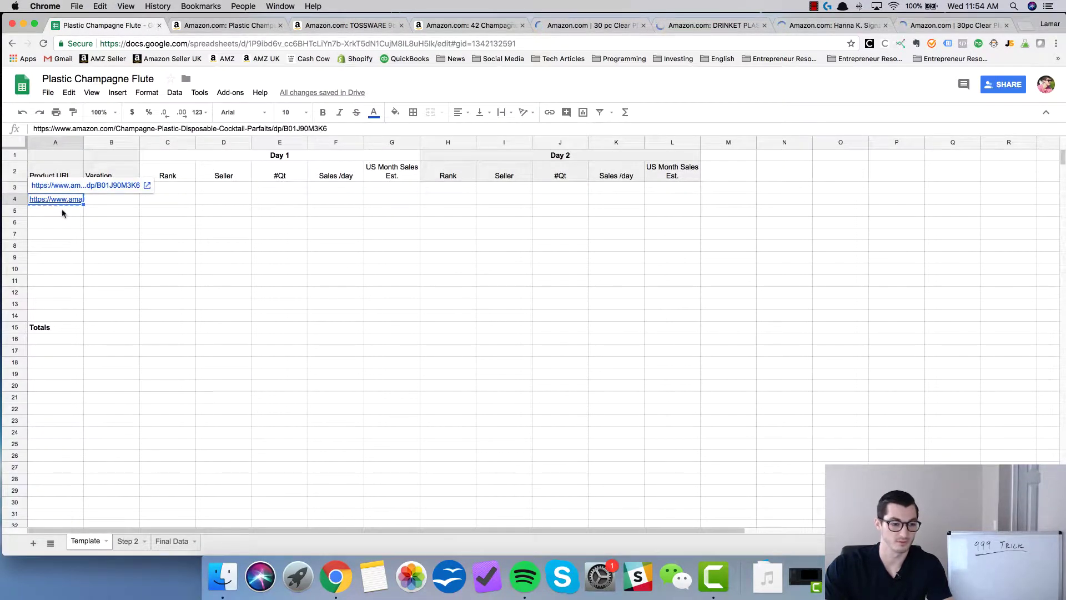
pyautogui.click(62, 211)
pyautogui.write('https://www.amazon.com/Champagne-Plastic-Disposable-Cocktail-Parfaits/dp/B01J90M3K6')
# Step: Enter the TOSSWARE set sizes 12 and 48 as variations in cells B3 and B4
pyautogui.click(107, 188)
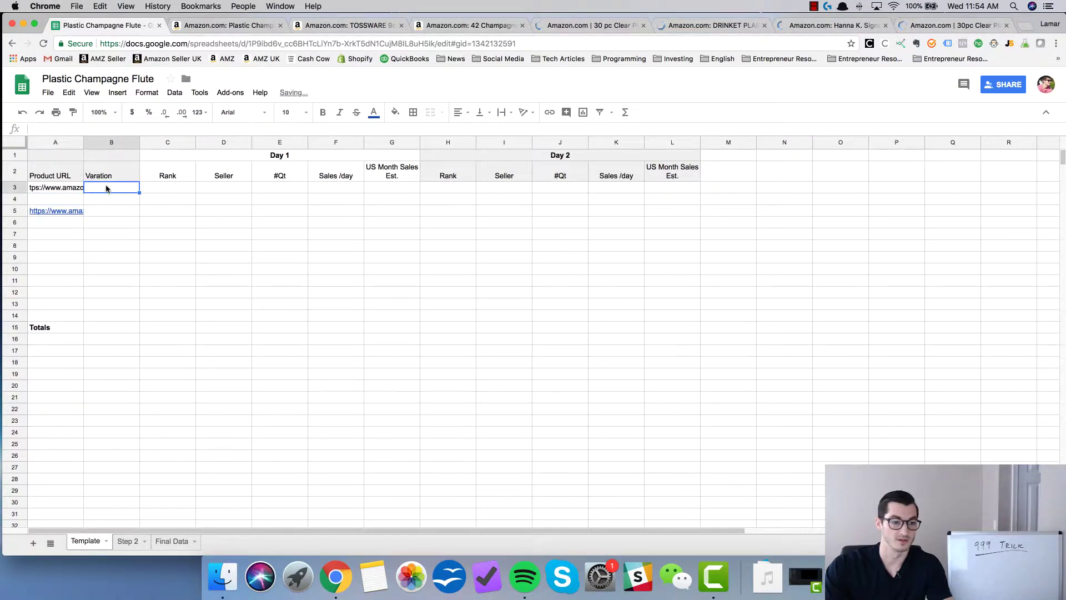
pyautogui.write('12')
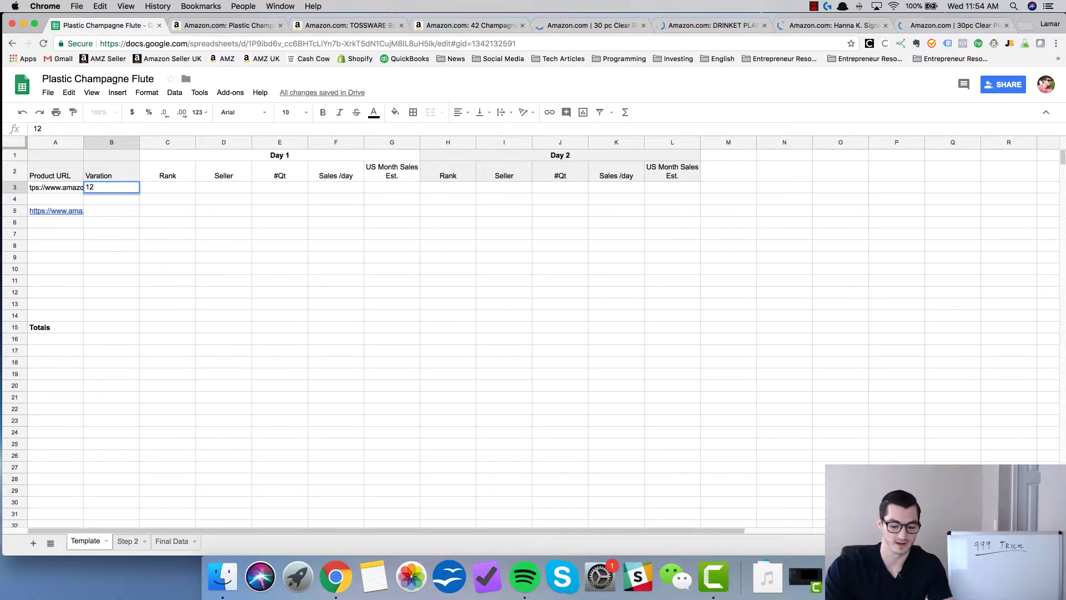
pyautogui.press('Return')
pyautogui.write('48')
pyautogui.press('Return')
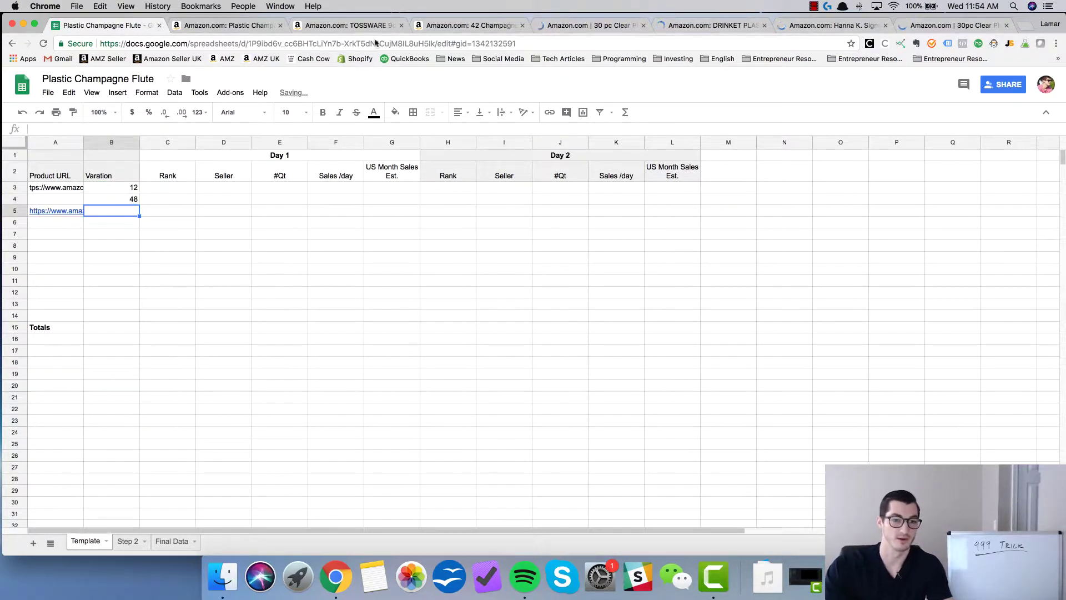
pyautogui.click(460, 25)
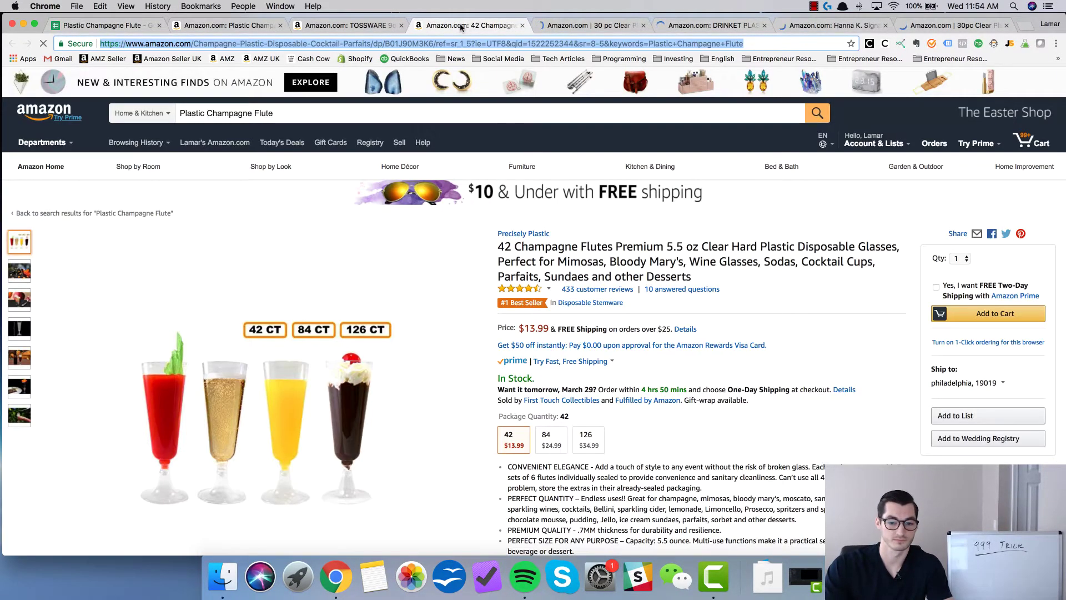
pyautogui.press('super+l')
pyautogui.click(391, 27)
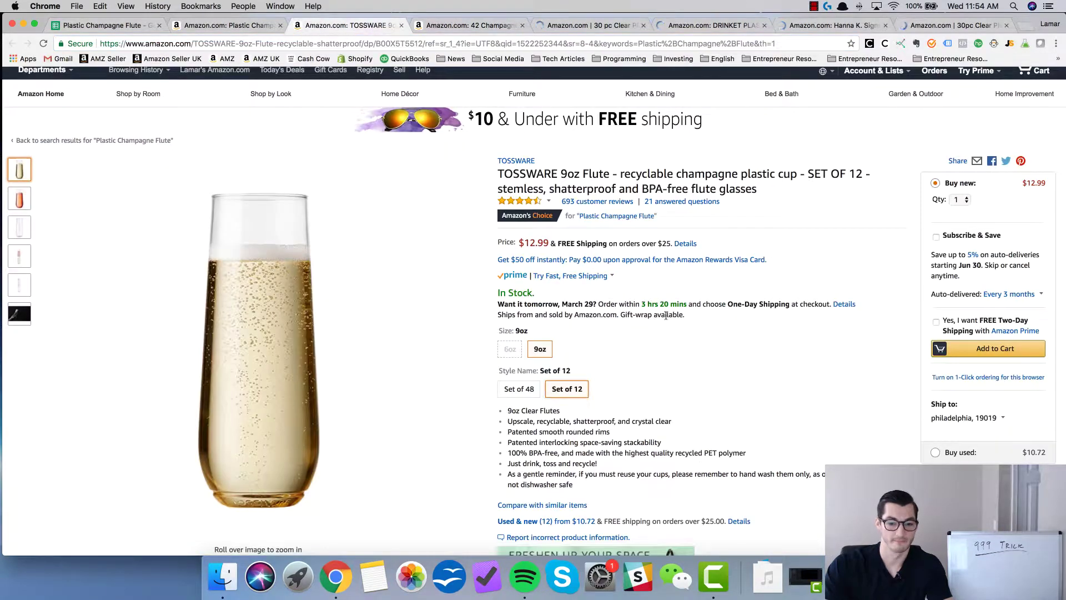
pyautogui.click(232, 26)
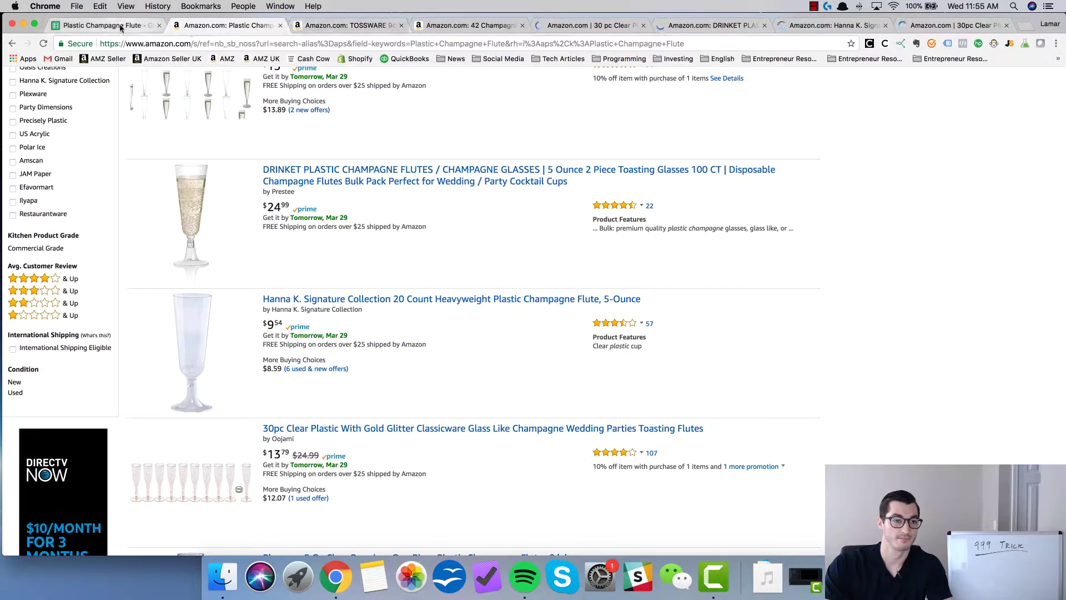
pyautogui.click(103, 26)
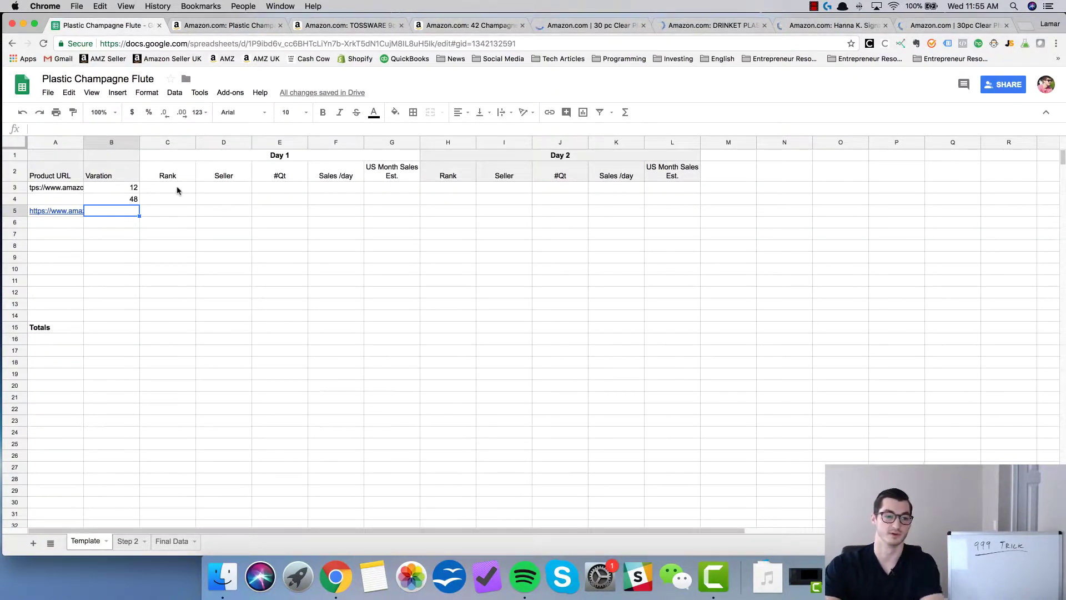
pyautogui.click(63, 191)
# Step: Run the Jungle Scout extension on the TOSSWARE 9oz Flute Set of 12 listing to look up its sales rank
pyautogui.click(338, 25)
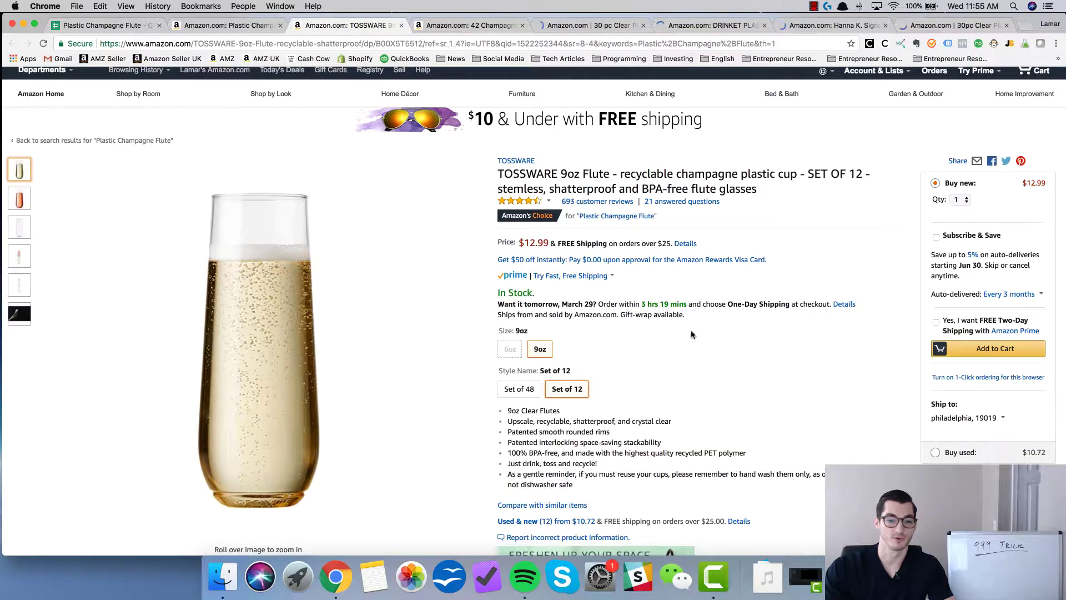
pyautogui.scroll(-1, 756, 328)
pyautogui.scroll(-3, 757, 329)
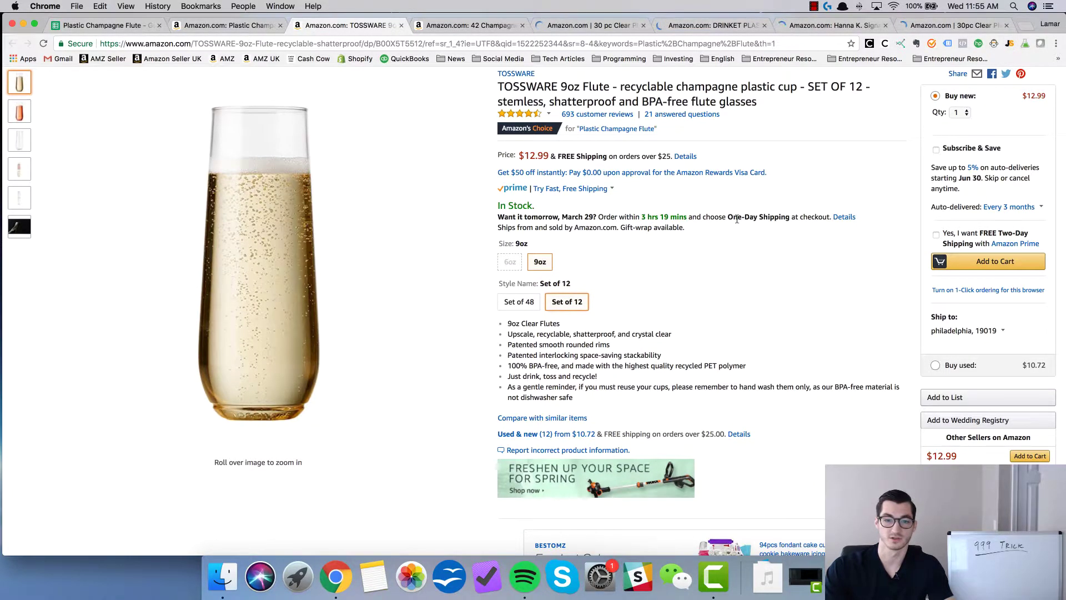
pyautogui.scroll(5, 737, 220)
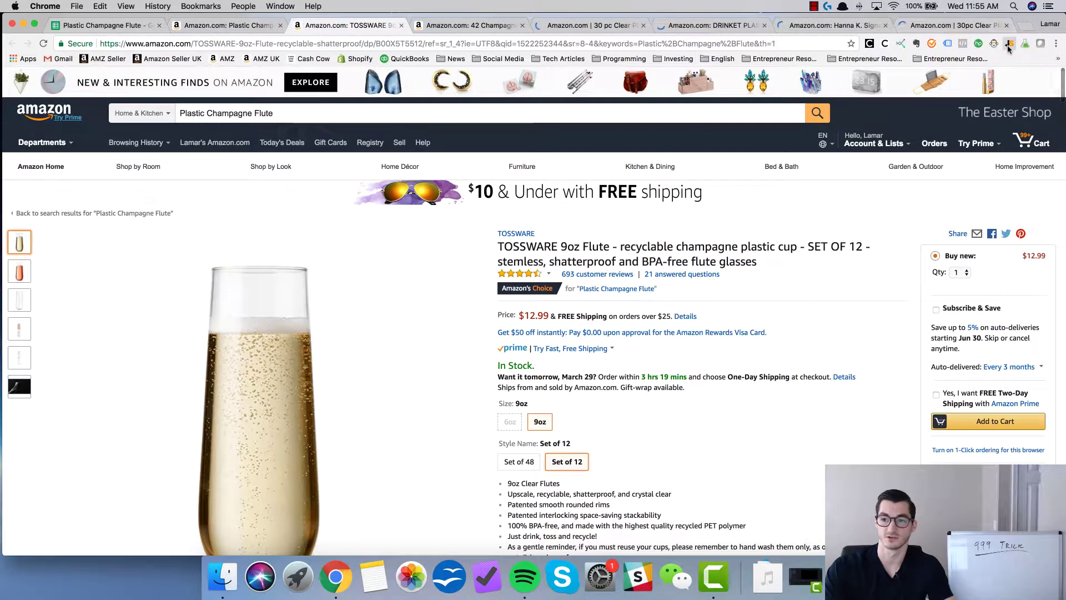
pyautogui.click(1008, 46)
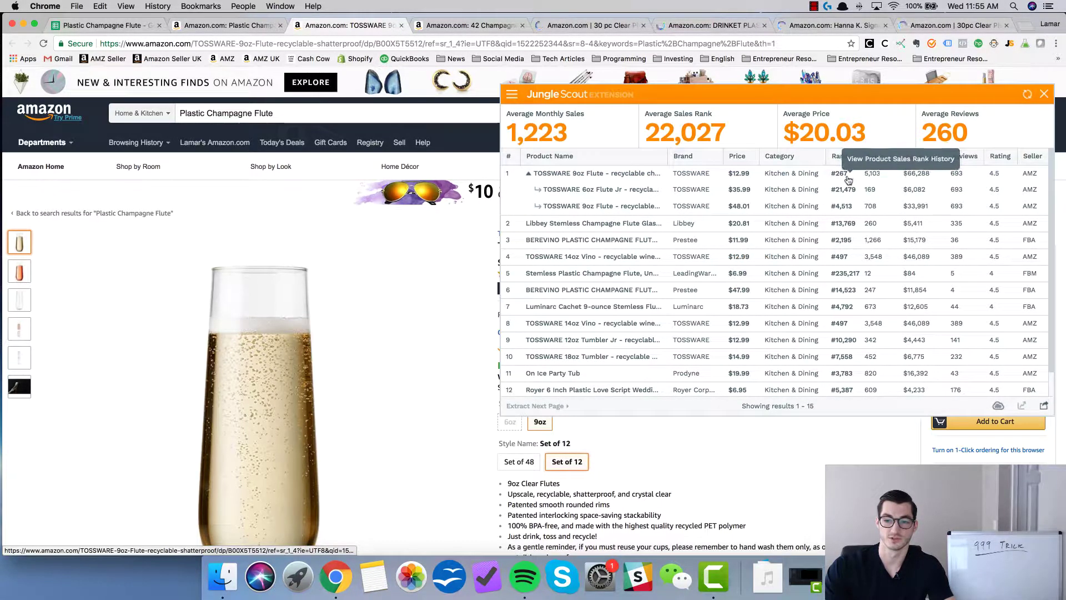
# Step: Enter 267 as the Day 1 rank of the TOSSWARE 12 variation in cell C3 of the spreadsheet
pyautogui.click(113, 27)
pyautogui.click(184, 188)
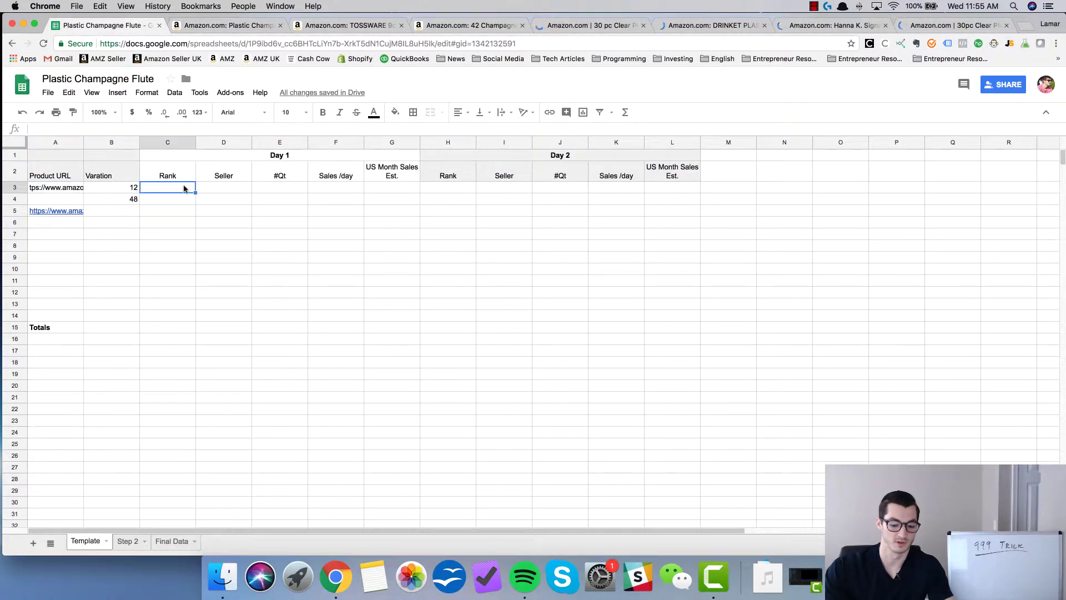
pyautogui.write('267')
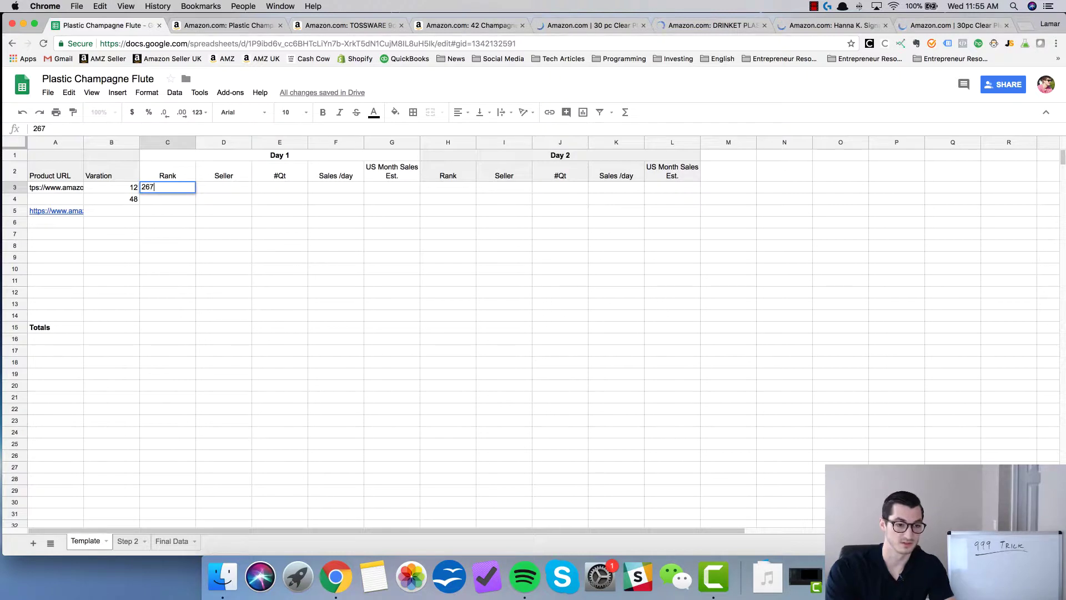
pyautogui.press('Return')
# Step: Close the Jungle Scout results on the TOSSWARE Set of 12 listing and copy the seller name Amazon.com
pyautogui.click(235, 187)
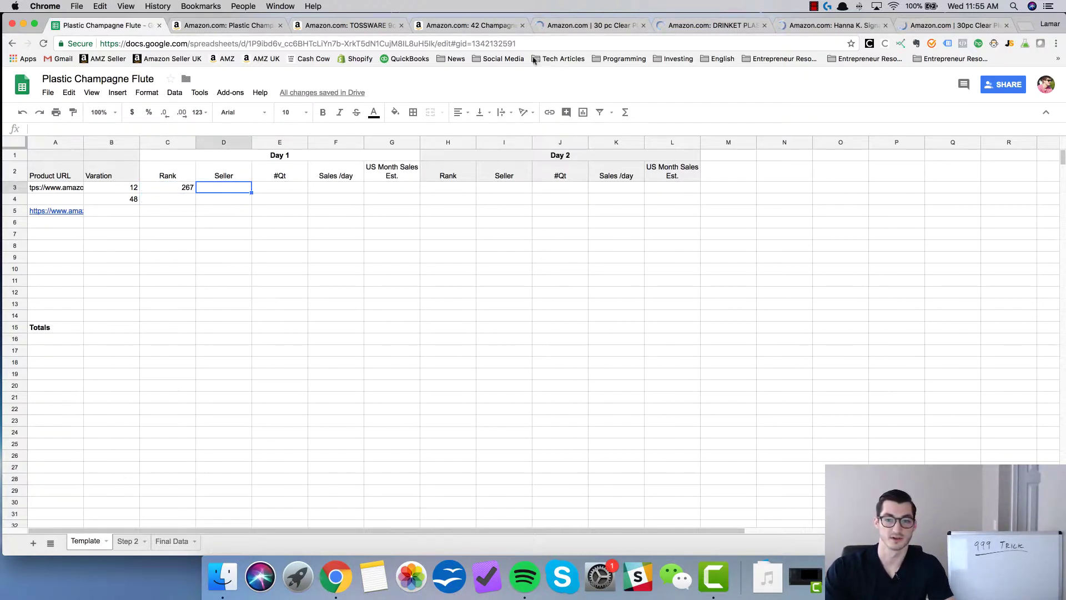
pyautogui.click(464, 26)
pyautogui.press('super+l')
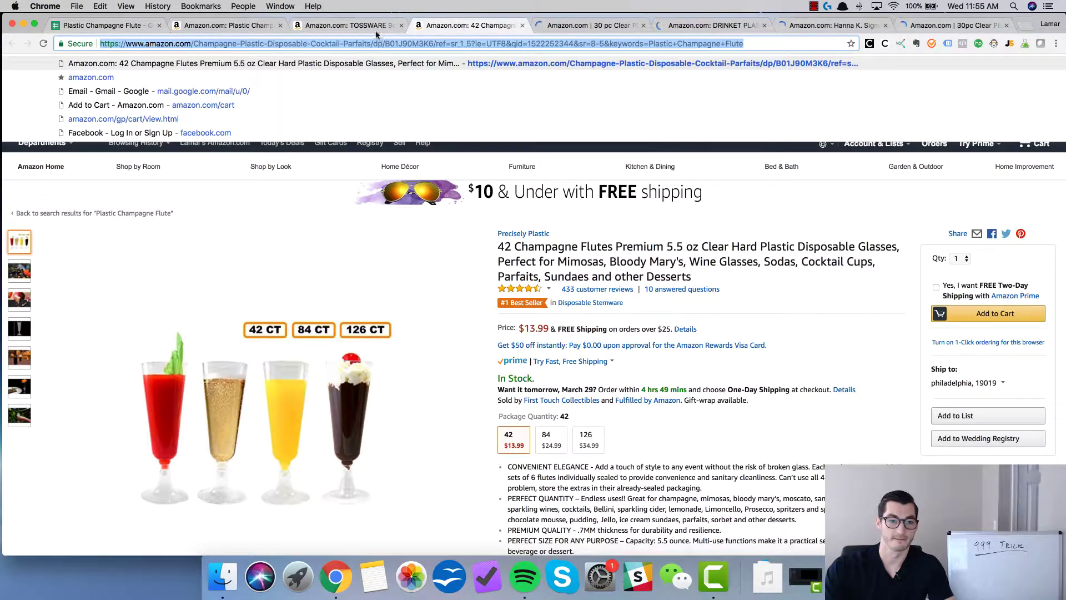
pyautogui.click(370, 25)
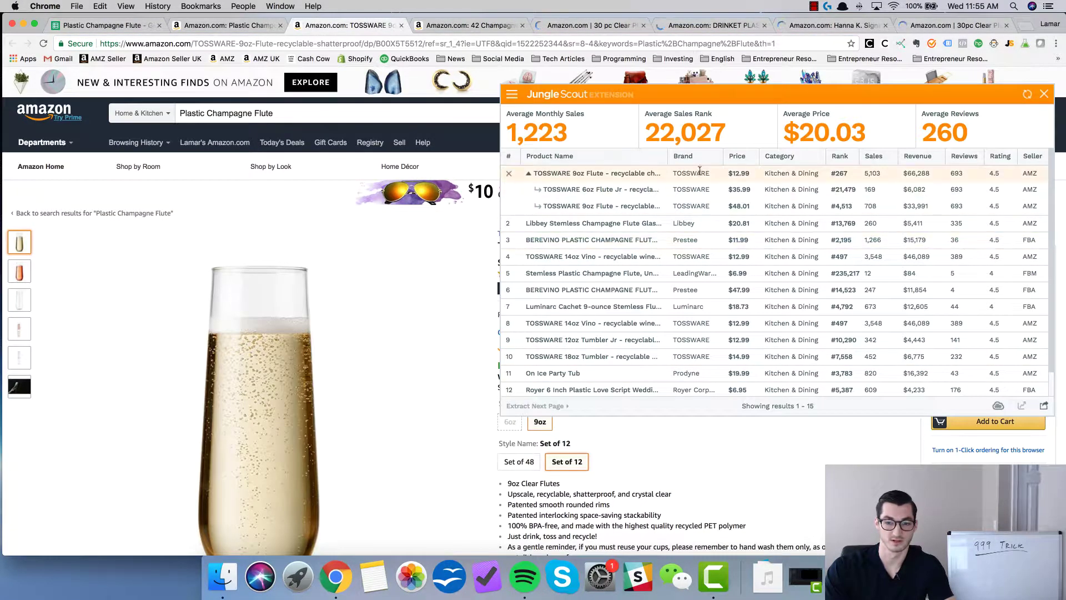
pyautogui.click(1043, 95)
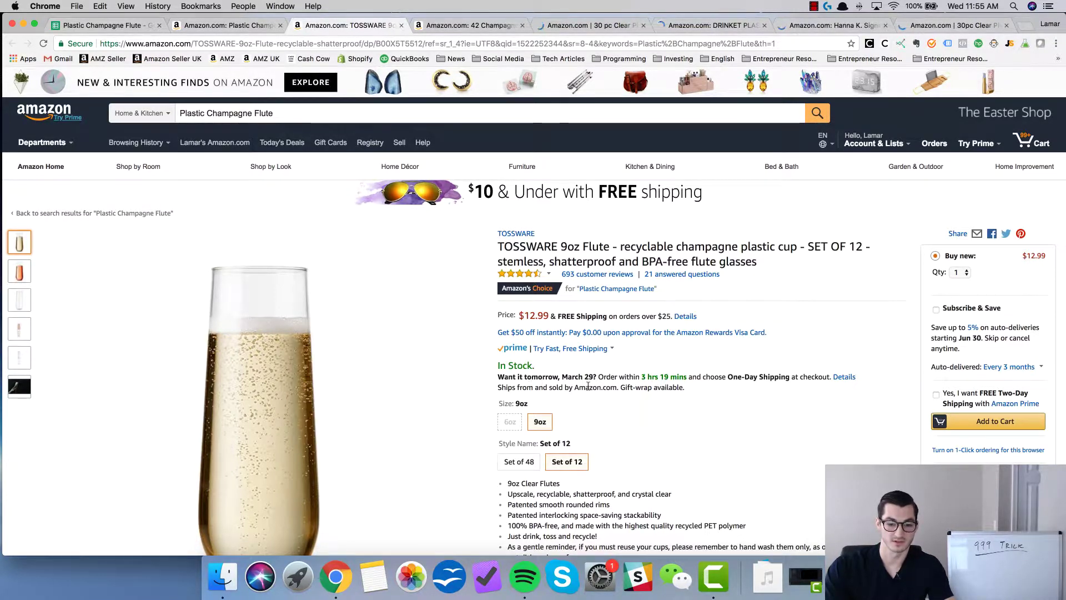
pyautogui.scroll(-1, 536, 383)
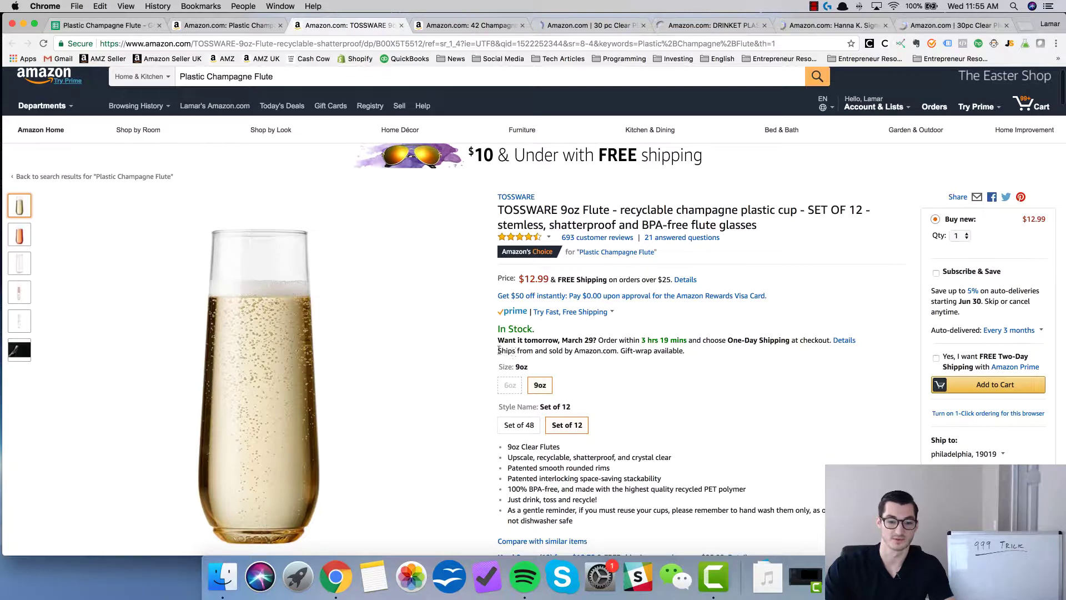
pyautogui.moveTo(505, 348); pyautogui.dragTo(597, 348)
pyautogui.click(533, 350)
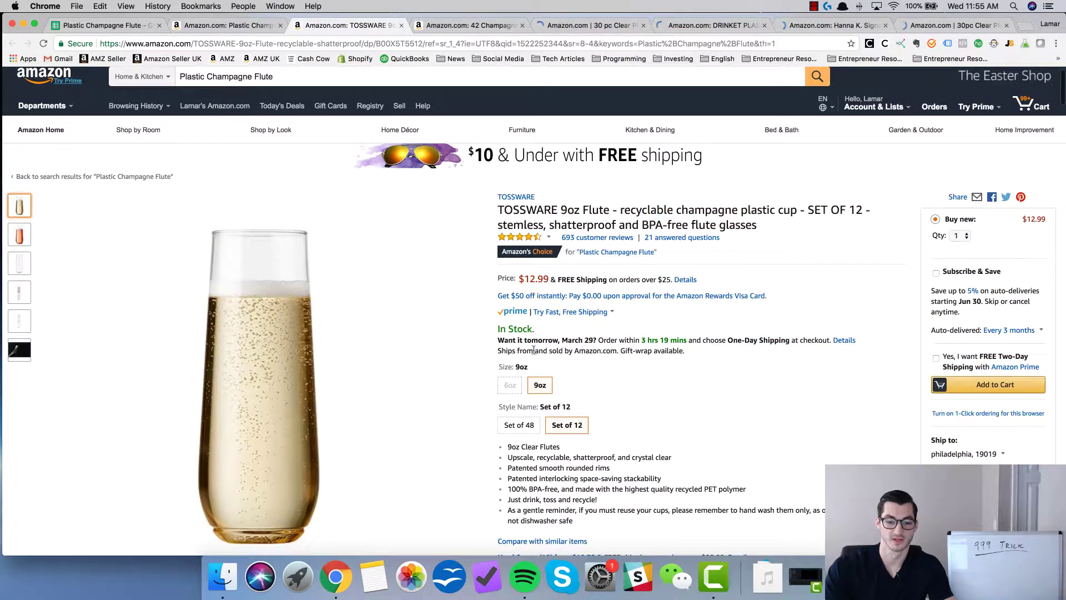
pyautogui.doubleClick(598, 351)
pyautogui.moveTo(618, 350); pyautogui.dragTo(578, 351)
pyautogui.press('super+c')
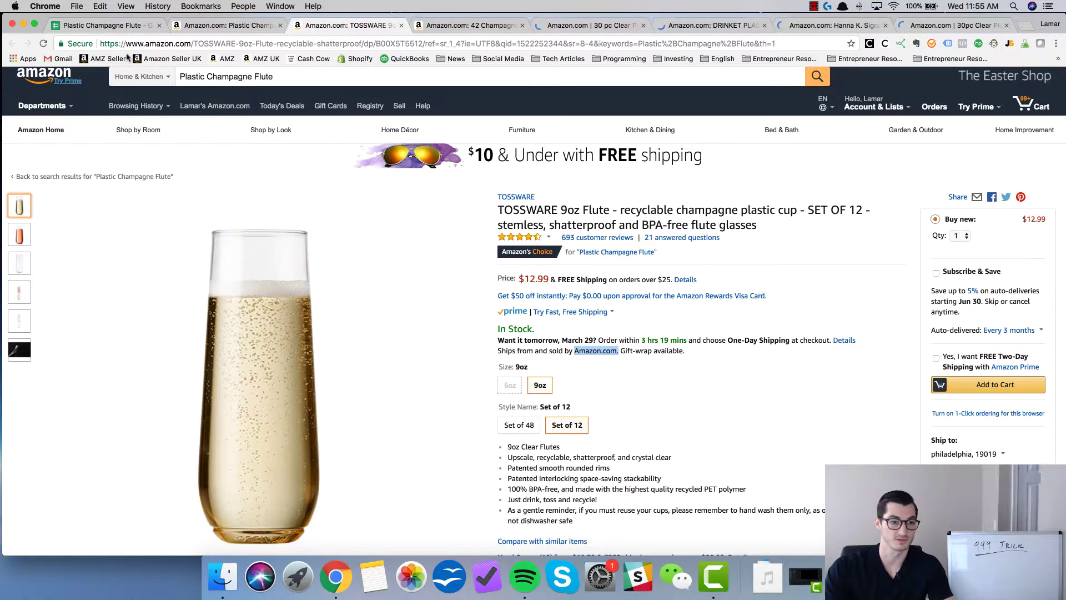
# Step: Paste Amazon.com as the Day 1 seller of the TOSSWARE 12 variation in cell D3 of the spreadsheet
pyautogui.click(98, 25)
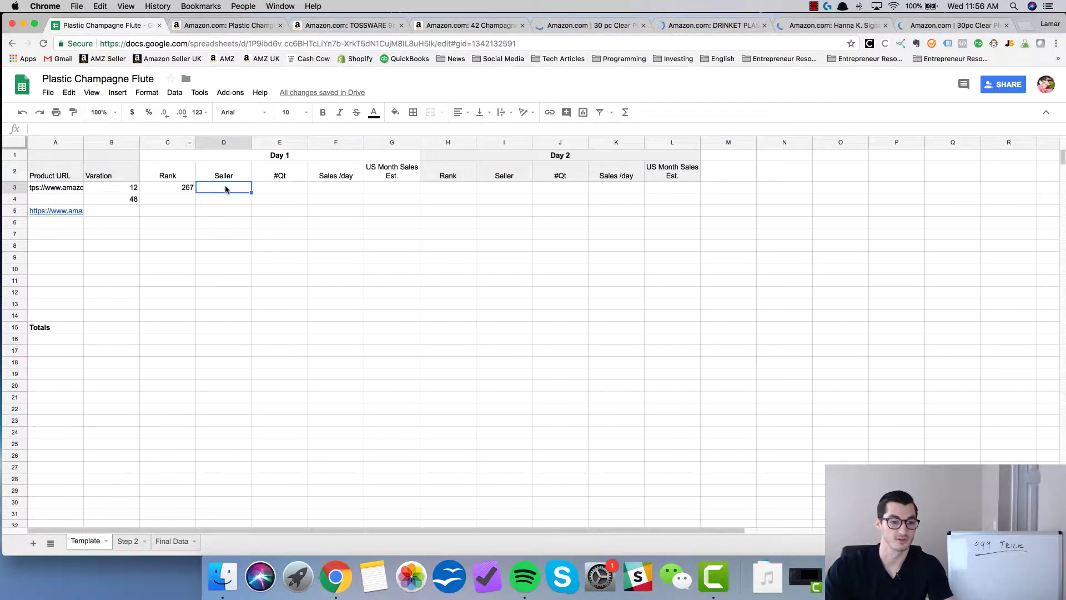
pyautogui.press('super+v')
pyautogui.press('Return')
pyautogui.press('BackSpace')
pyautogui.press('Return')
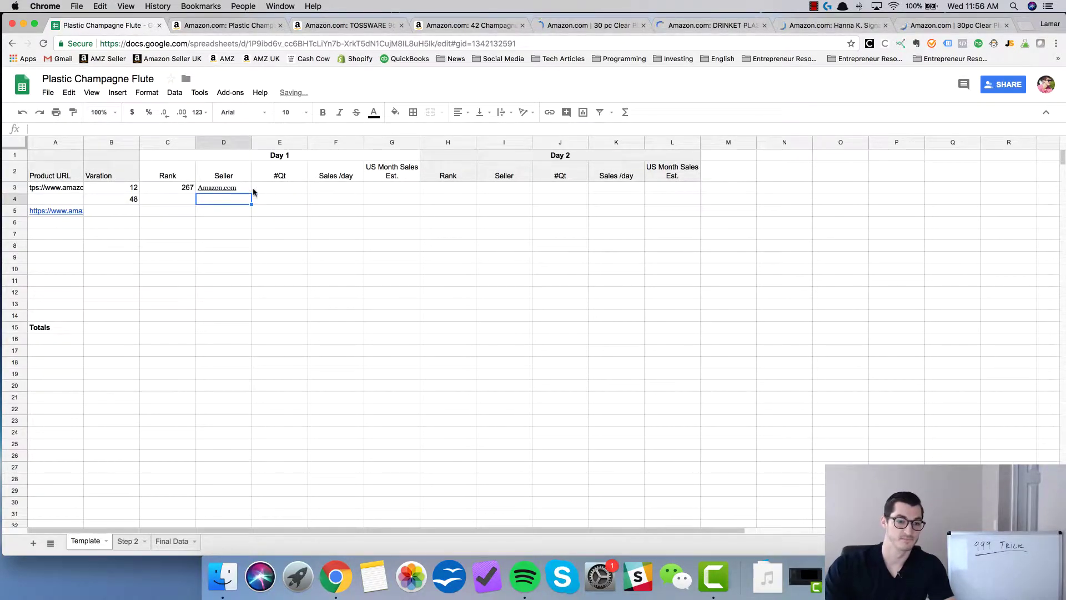
# Step: Add the TOSSWARE 9oz Flute Set of 12 to the Amazon cart and delete the 30 pc Clear Plastic flutes from it
pyautogui.click(280, 190)
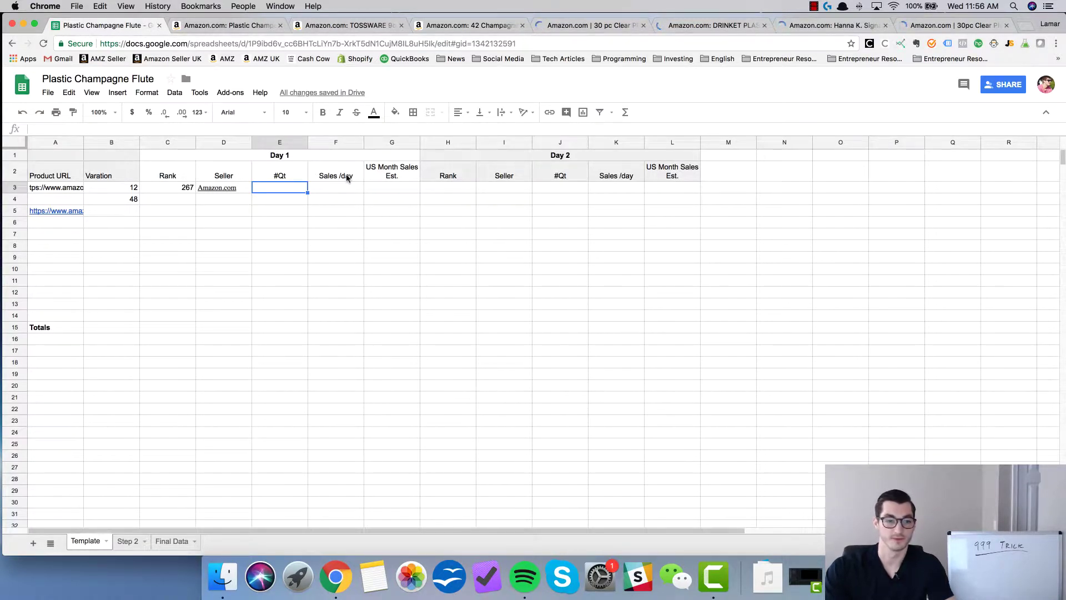
pyautogui.click(467, 26)
pyautogui.press('super+l')
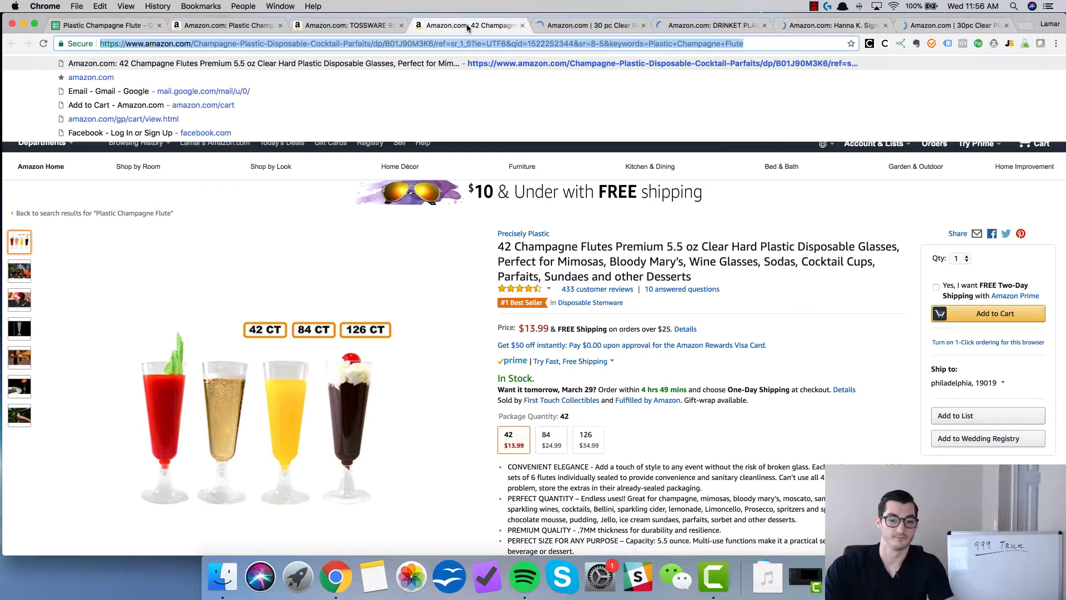
pyautogui.click(362, 26)
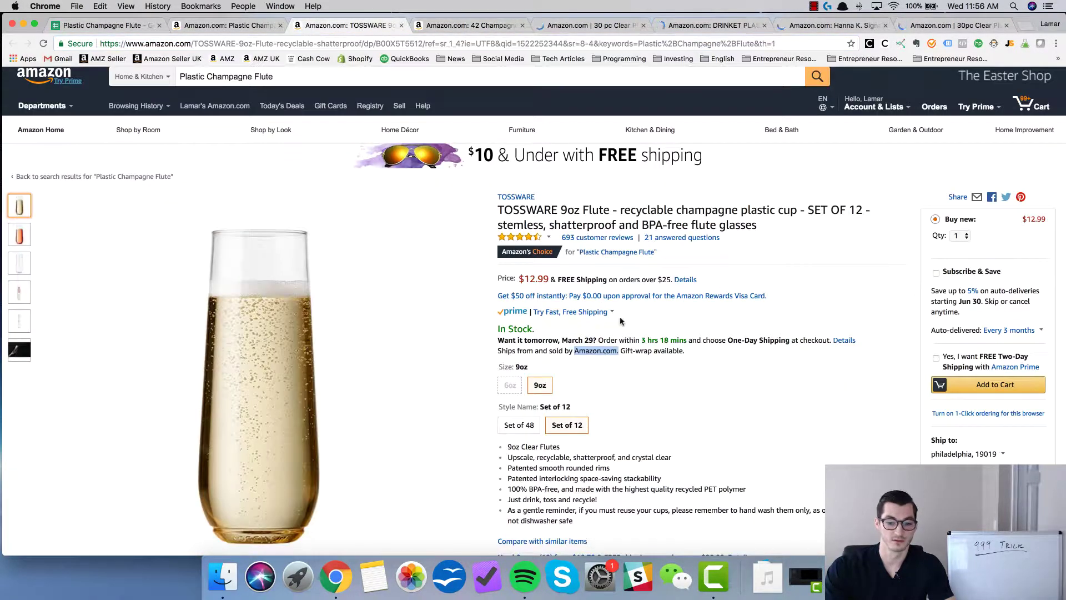
pyautogui.click(605, 377)
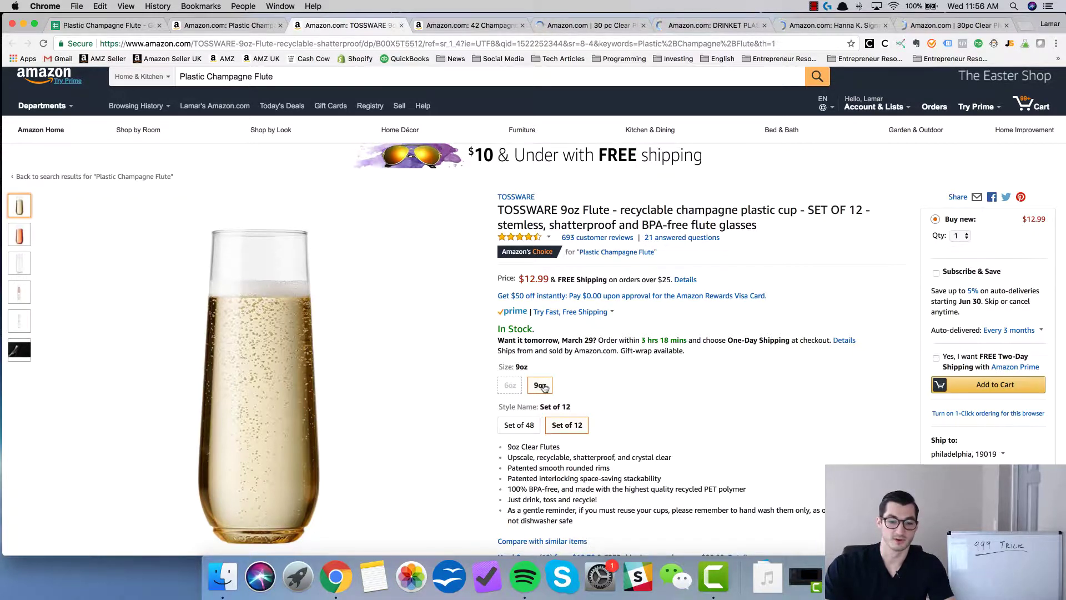
pyautogui.click(993, 385)
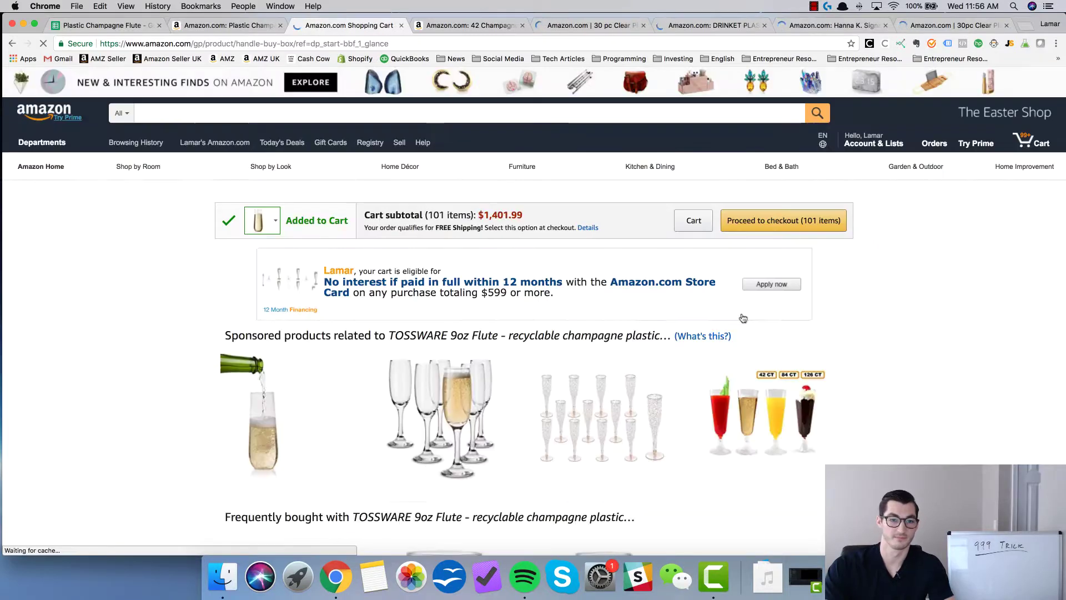
pyautogui.click(693, 221)
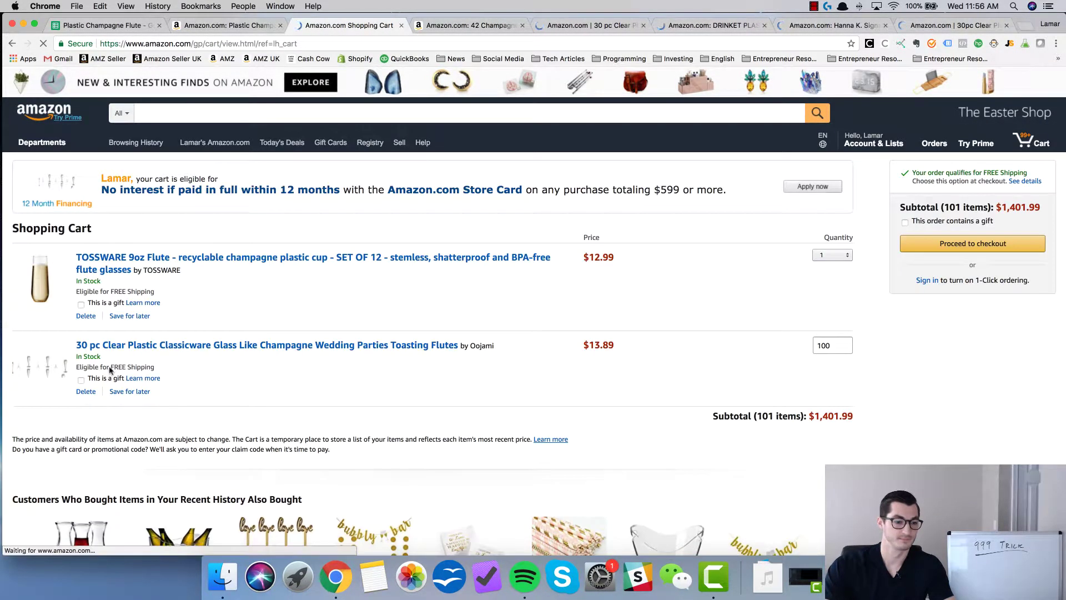
pyautogui.click(84, 392)
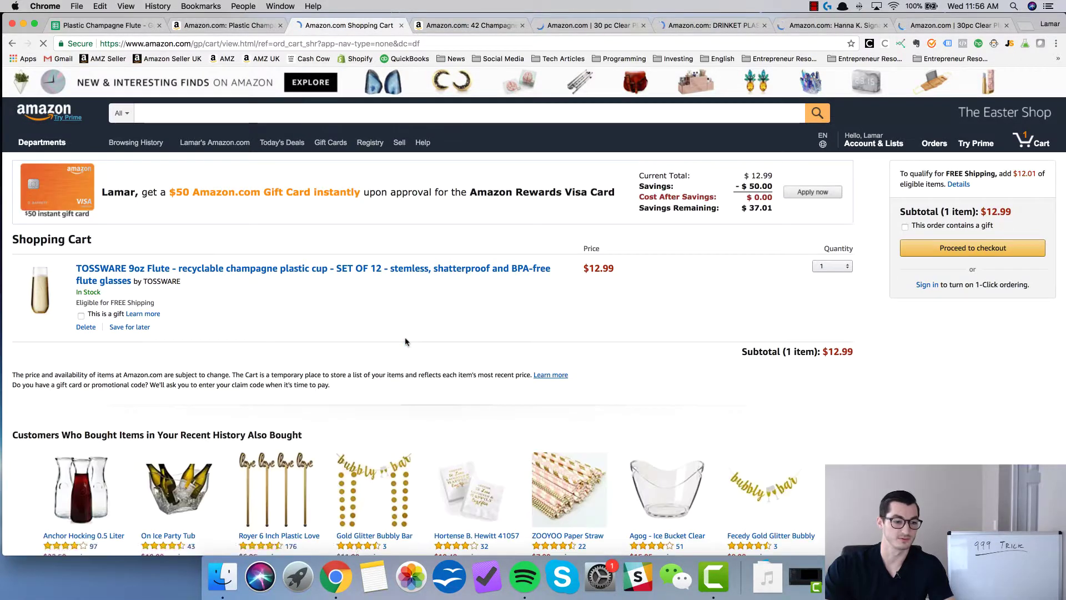
# Step: Update the cart quantity of the TOSSWARE 9oz Flute Set of 12 to 999 to test its stock level
pyautogui.click(840, 267)
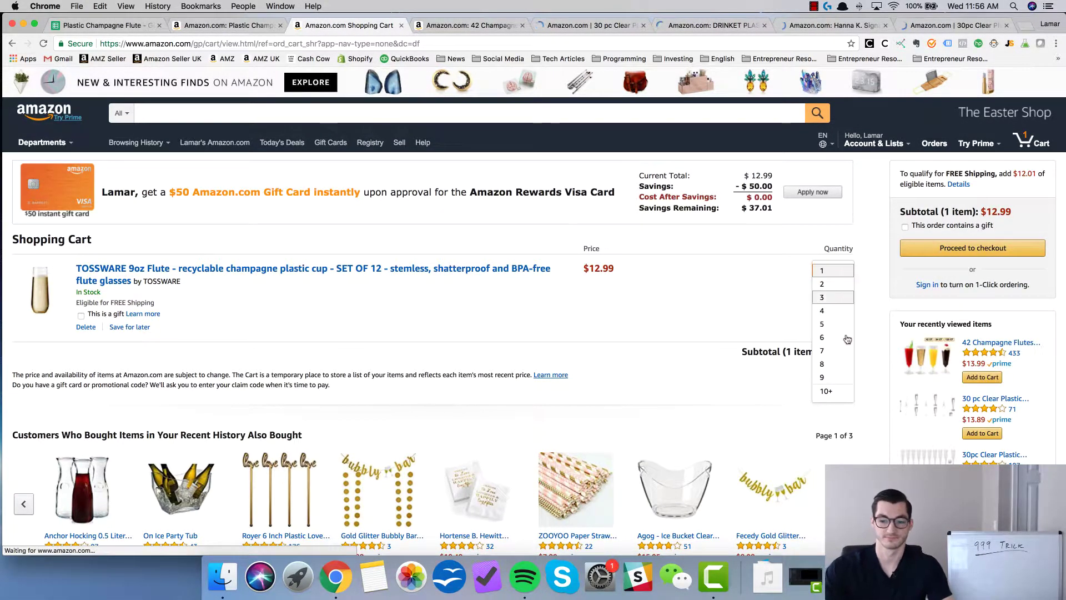
pyautogui.click(826, 390)
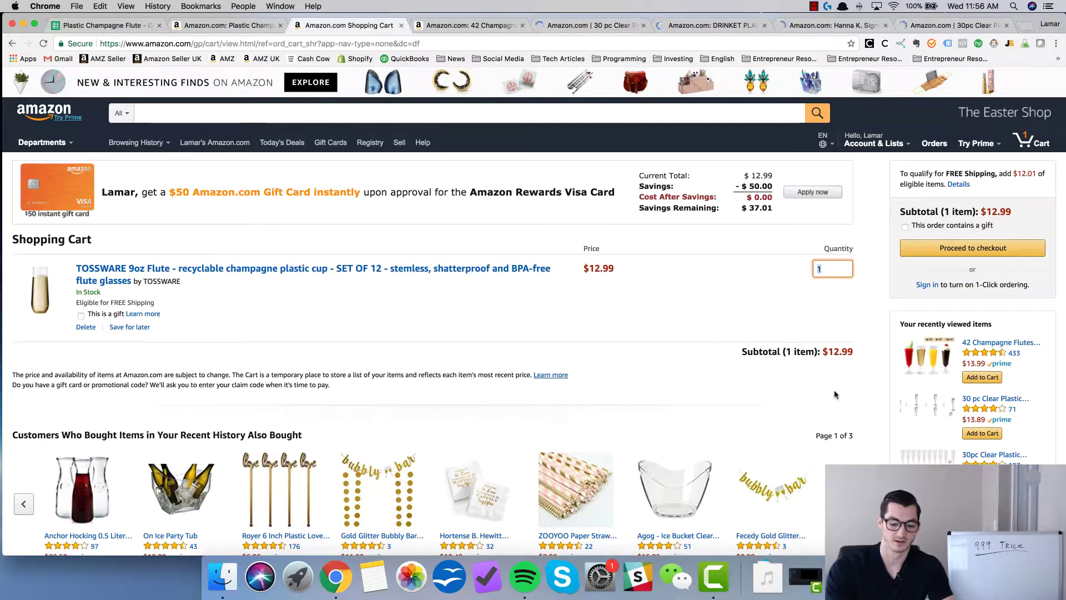
pyautogui.write('999')
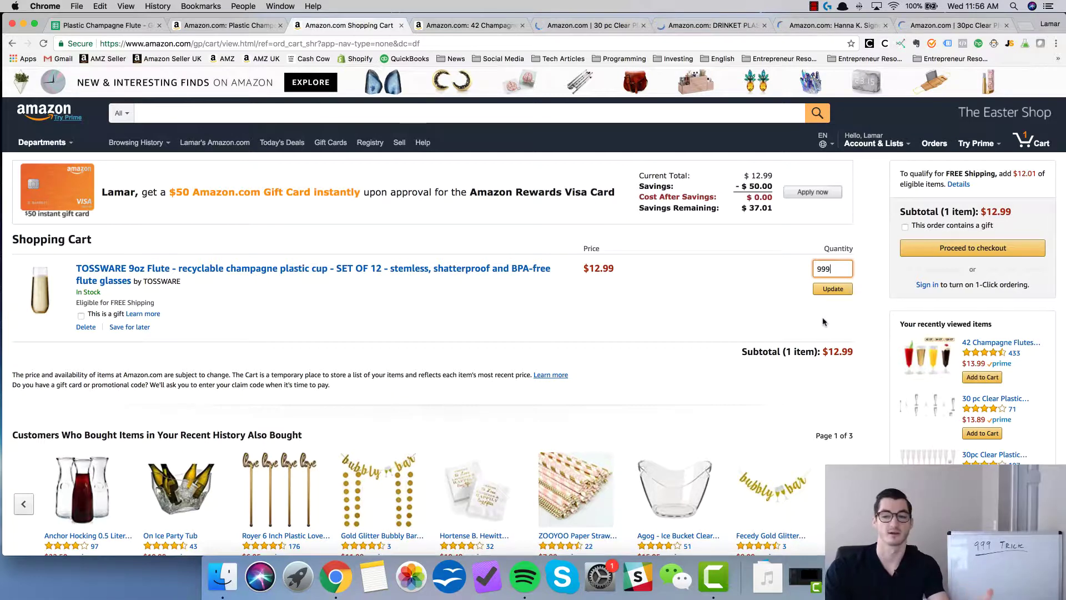
pyautogui.click(840, 290)
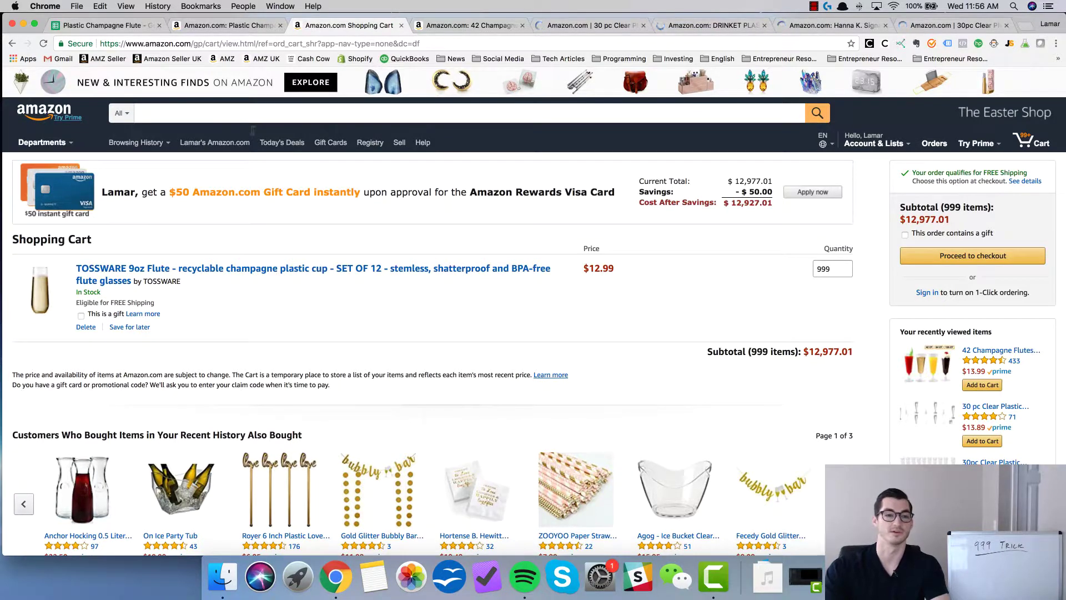
# Step: Enter 999 as the Day 1 quantity of the TOSSWARE 12 variation in cell E3 of the spreadsheet
pyautogui.click(119, 26)
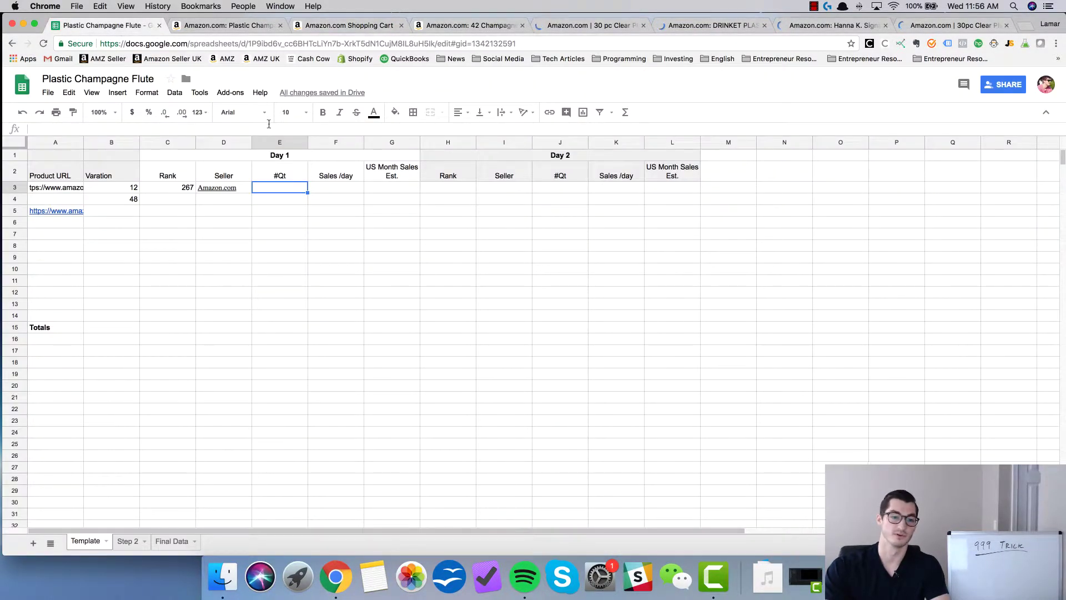
pyautogui.doubleClick(294, 188)
pyautogui.write('999')
pyautogui.press('Return')
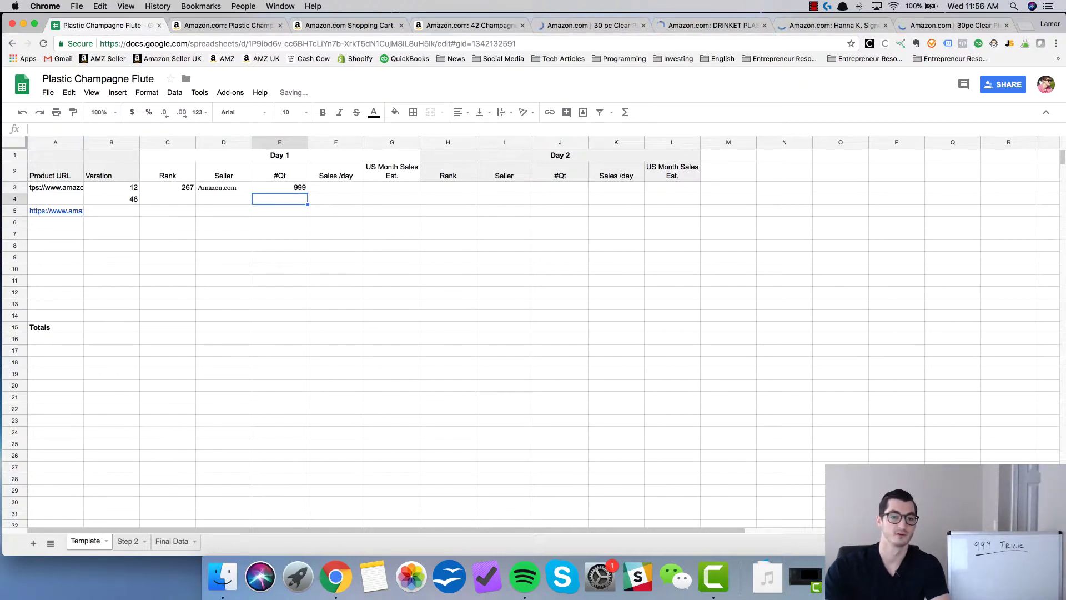
# Step: Reopen the TOSSWARE 9oz Flute listing from the cart and run Jungle Scout to look up its monthly sales
pyautogui.click(389, 188)
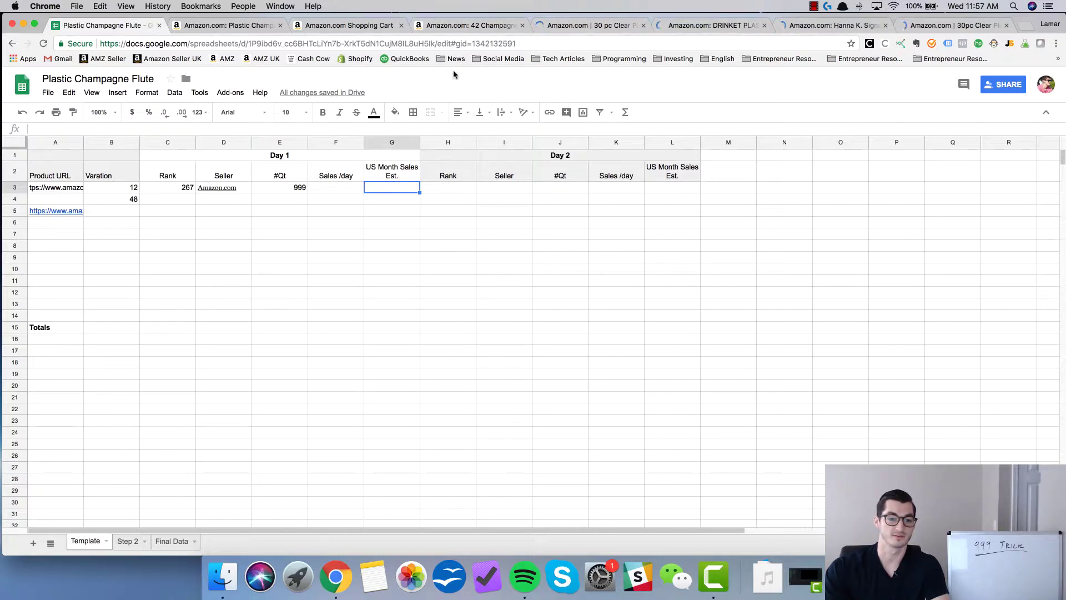
pyautogui.click(451, 28)
pyautogui.press('super+l')
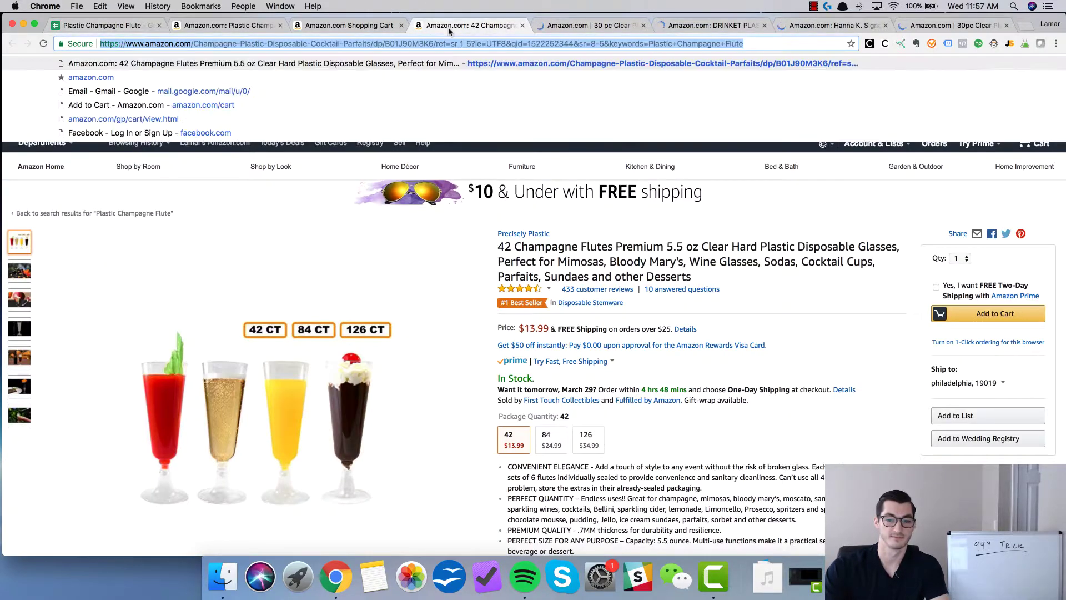
pyautogui.click(355, 25)
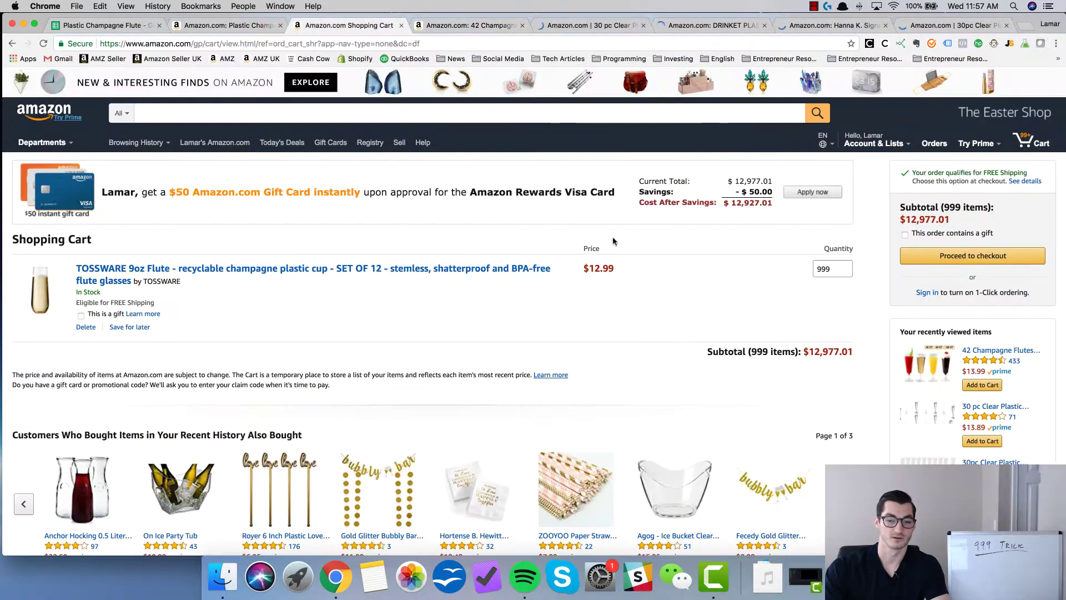
pyautogui.click(216, 268)
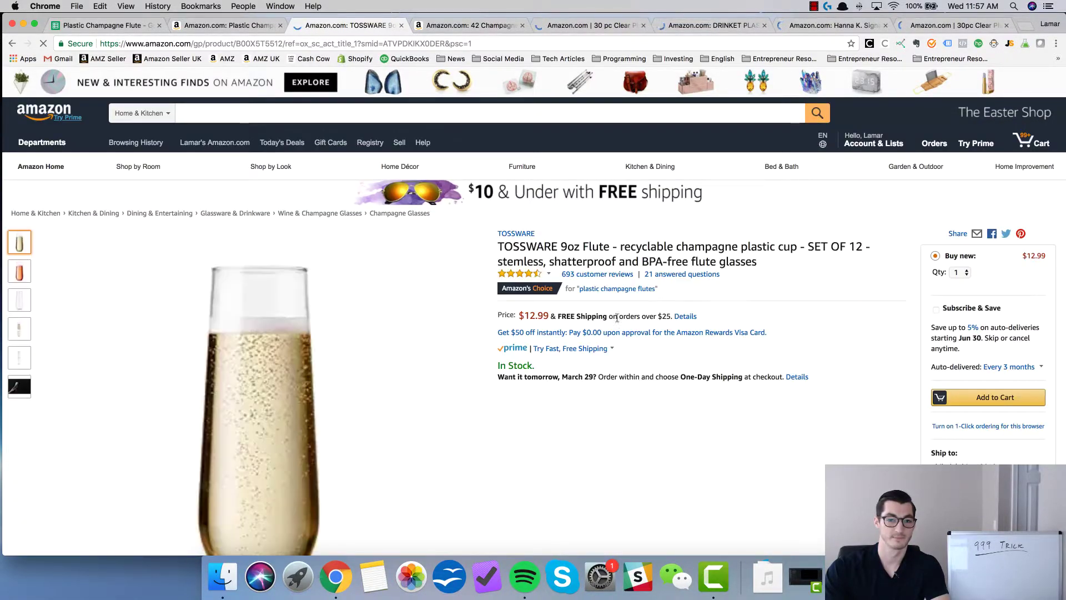
pyautogui.click(1010, 45)
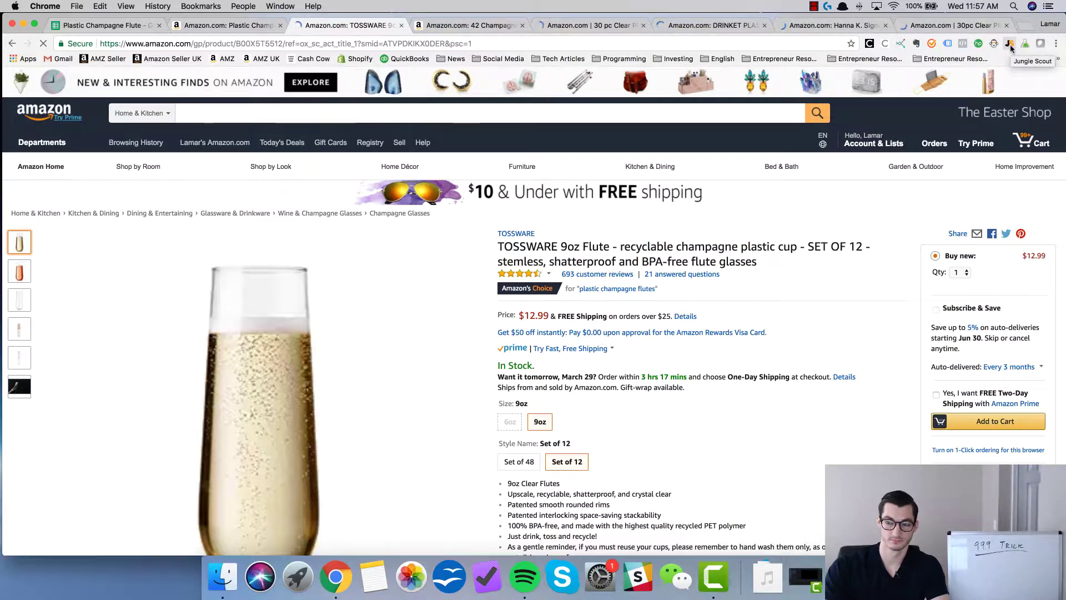
pyautogui.click(1010, 46)
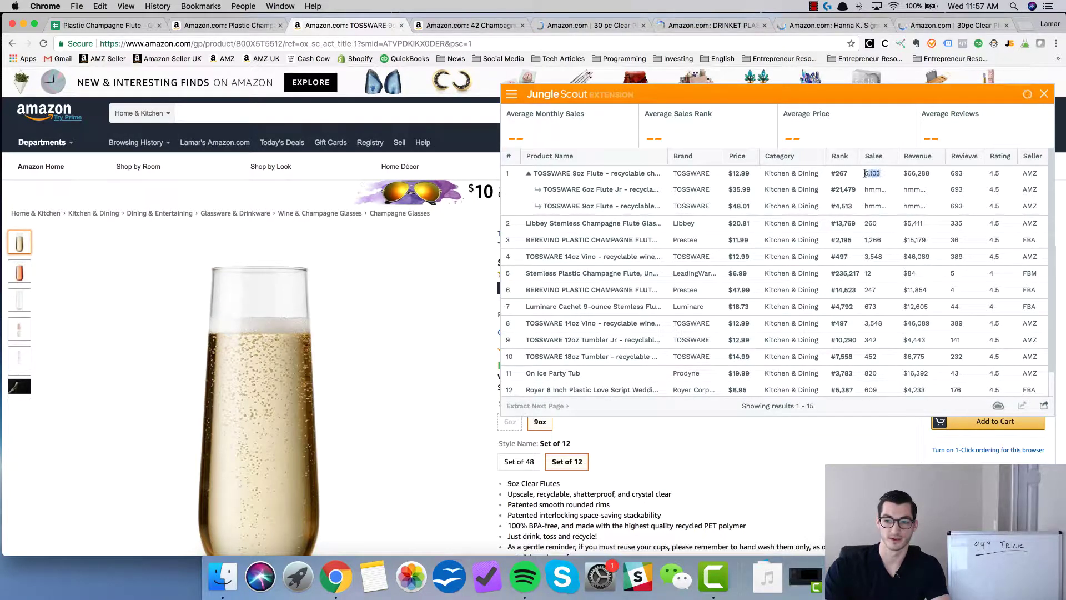
# Step: Enter 5,103 as the Day 1 US monthly sales estimate of the TOSSWARE 12 variation in cell G3
pyautogui.click(83, 25)
pyautogui.write('5,103')
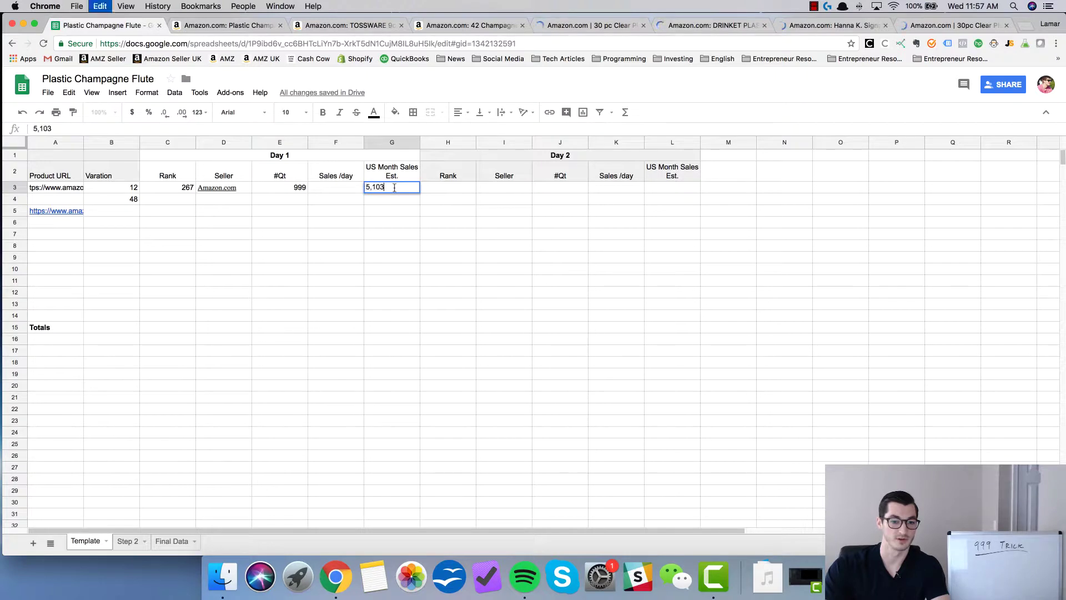
pyautogui.press('Return')
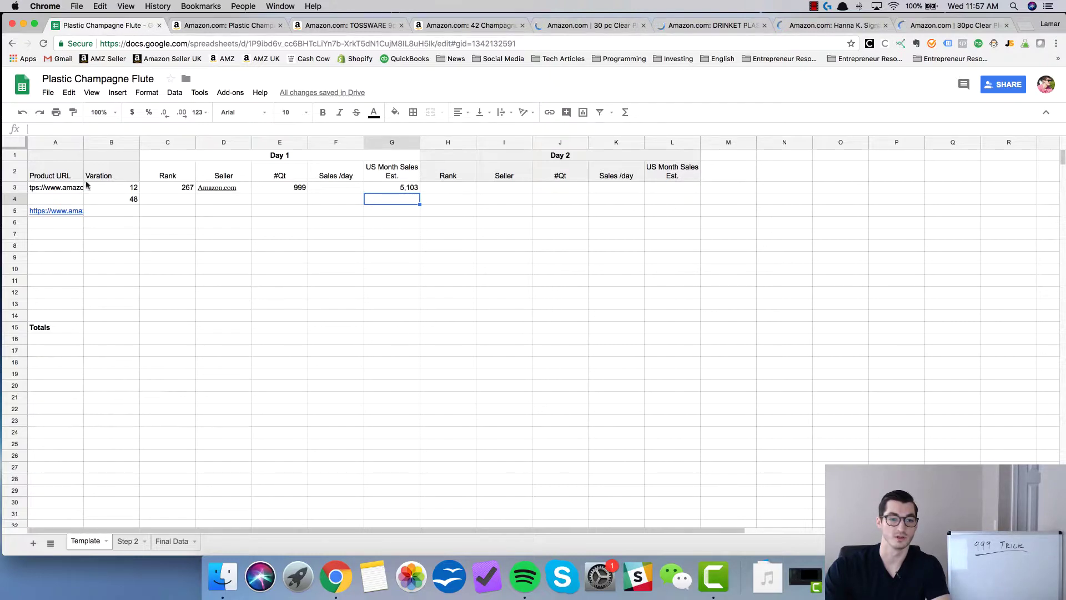
# Step: View the 42 Champagne Flutes listing and the 30 pc Clear Plastic Classicware listing
pyautogui.click(481, 27)
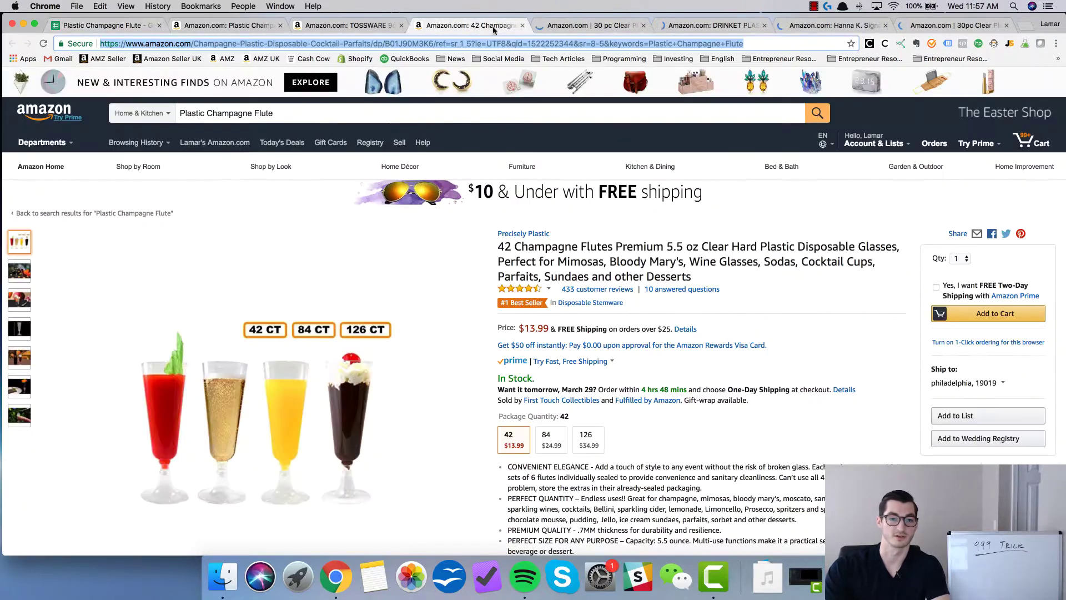
pyautogui.click(597, 242)
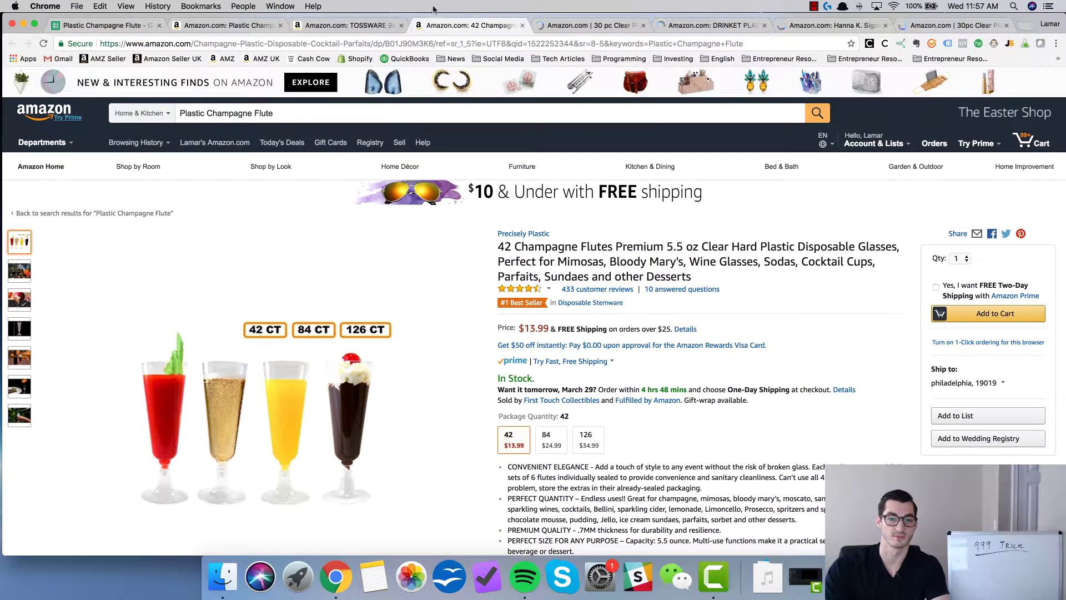
pyautogui.click(577, 25)
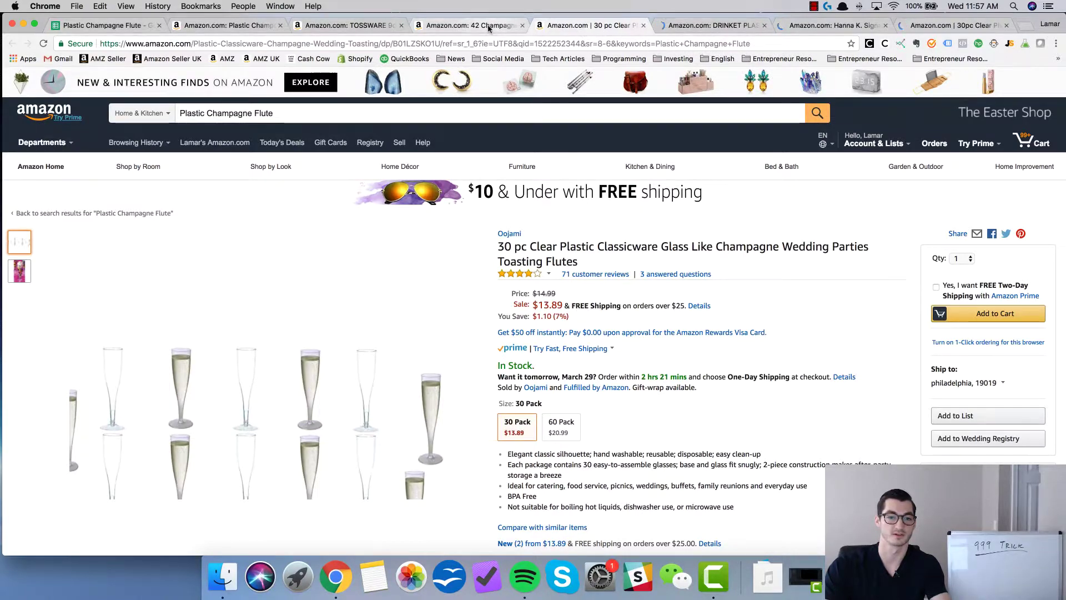
# Step: Close the remaining product listing tabs, keeping only the Plastic Champagne Flute search results and the TOSSWARE listing open
pyautogui.click(513, 26)
pyautogui.click(523, 26)
pyautogui.click(522, 26)
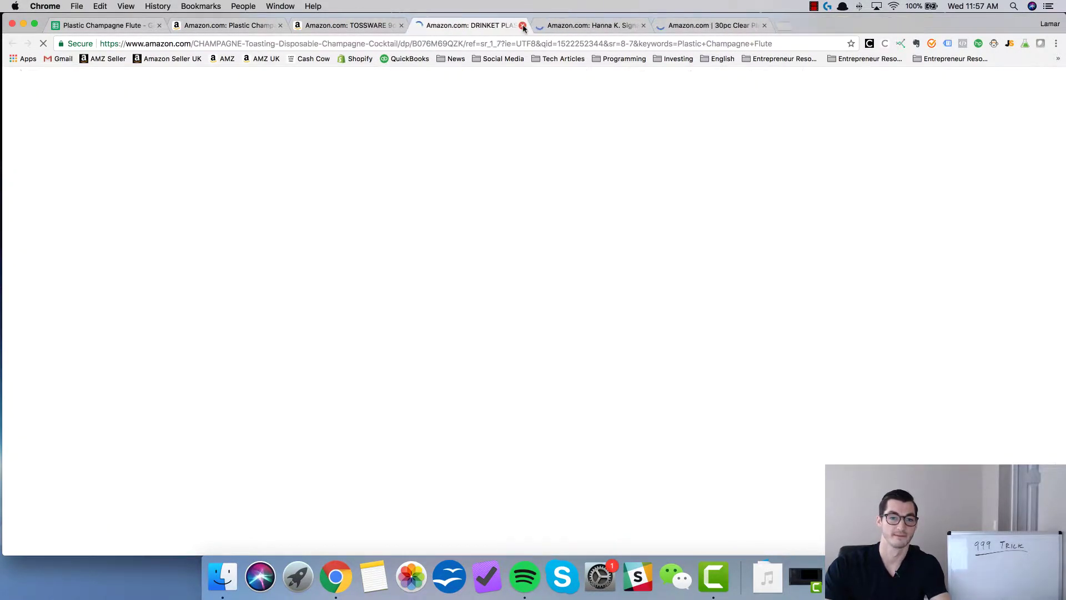
pyautogui.click(523, 26)
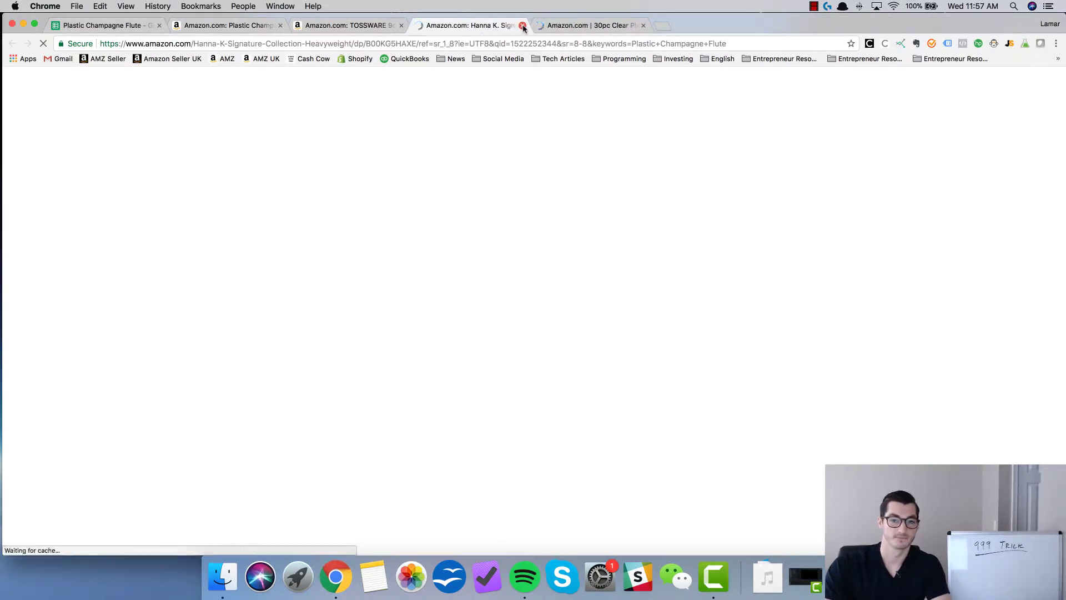
pyautogui.click(523, 26)
pyautogui.click(522, 26)
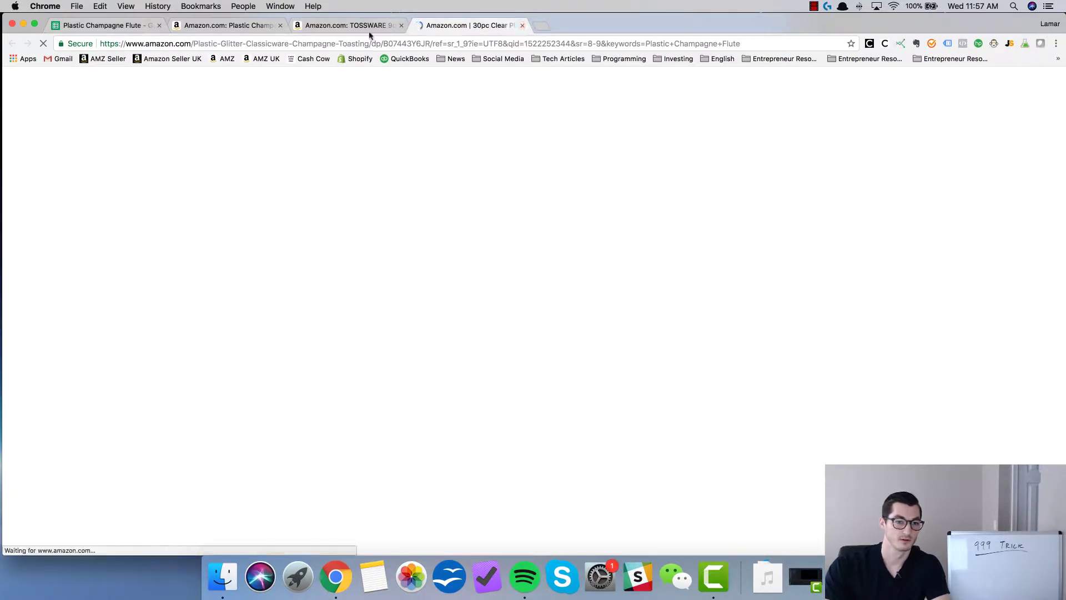
pyautogui.click(244, 25)
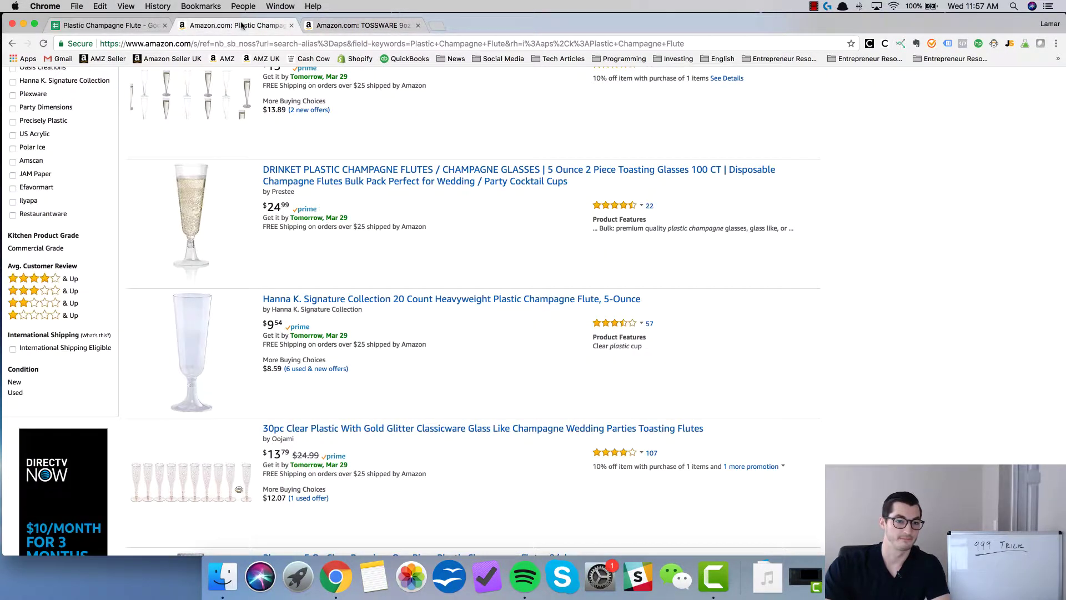
# Step: Return to the spreadsheet and review the completed Day 1 listing data on the Step 2 sheet
pyautogui.click(95, 27)
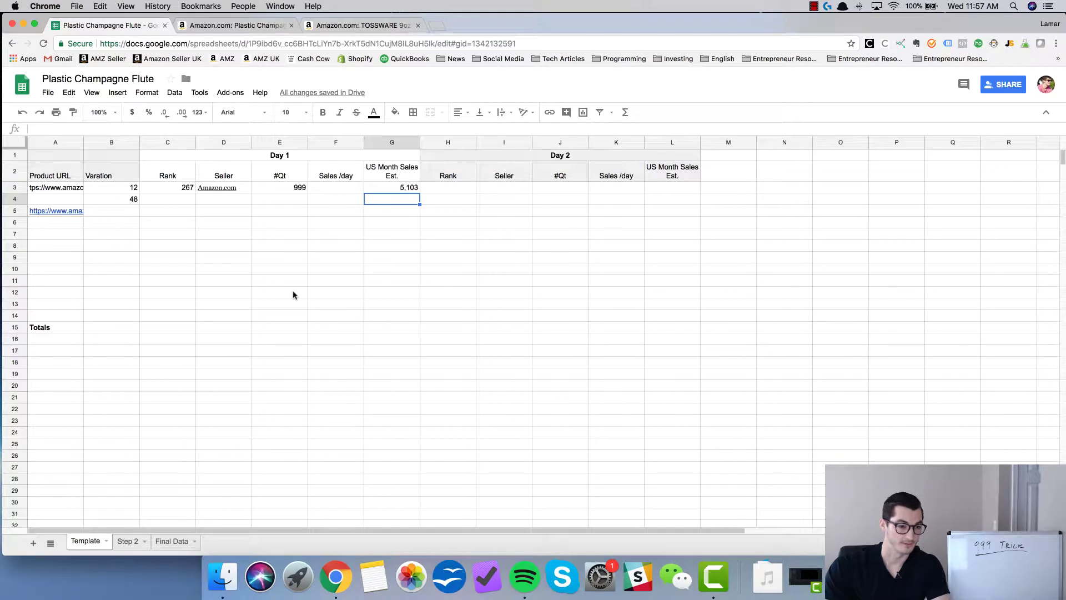
pyautogui.click(127, 542)
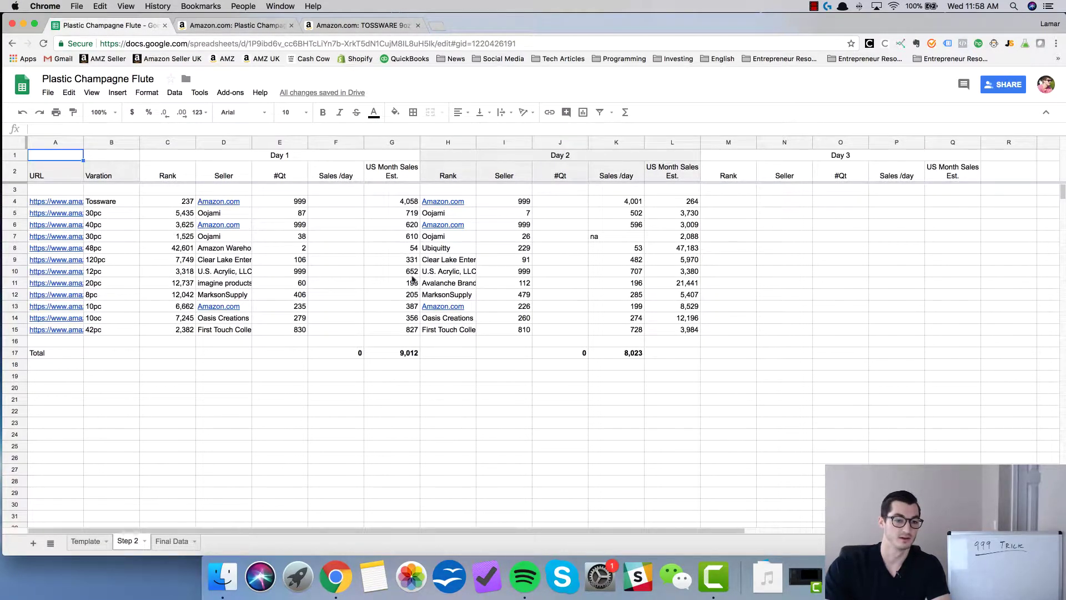
pyautogui.moveTo(407, 202); pyautogui.dragTo(66, 352)
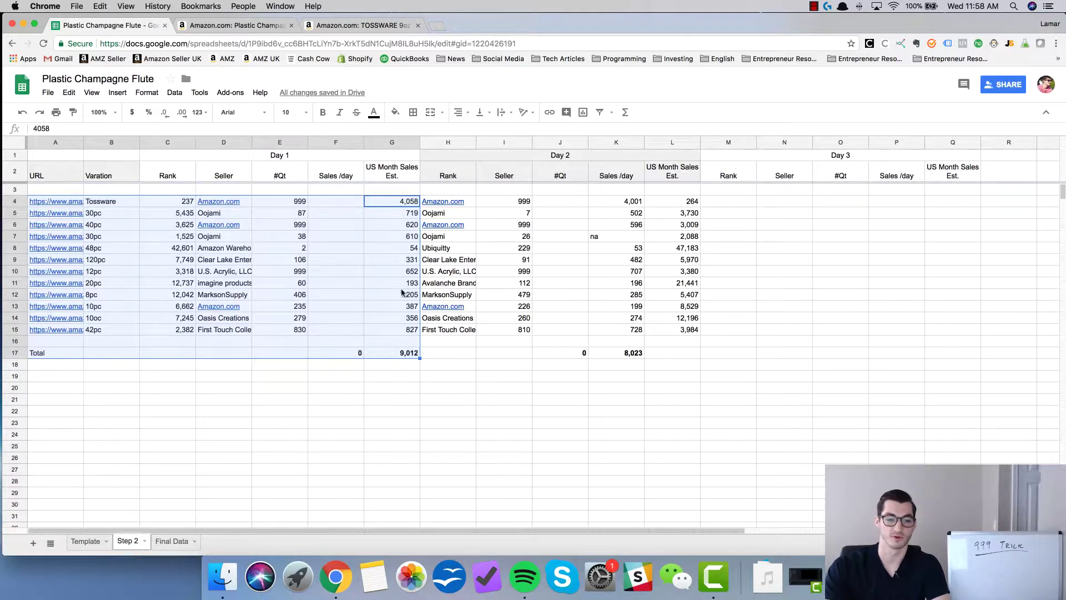
pyautogui.click(369, 283)
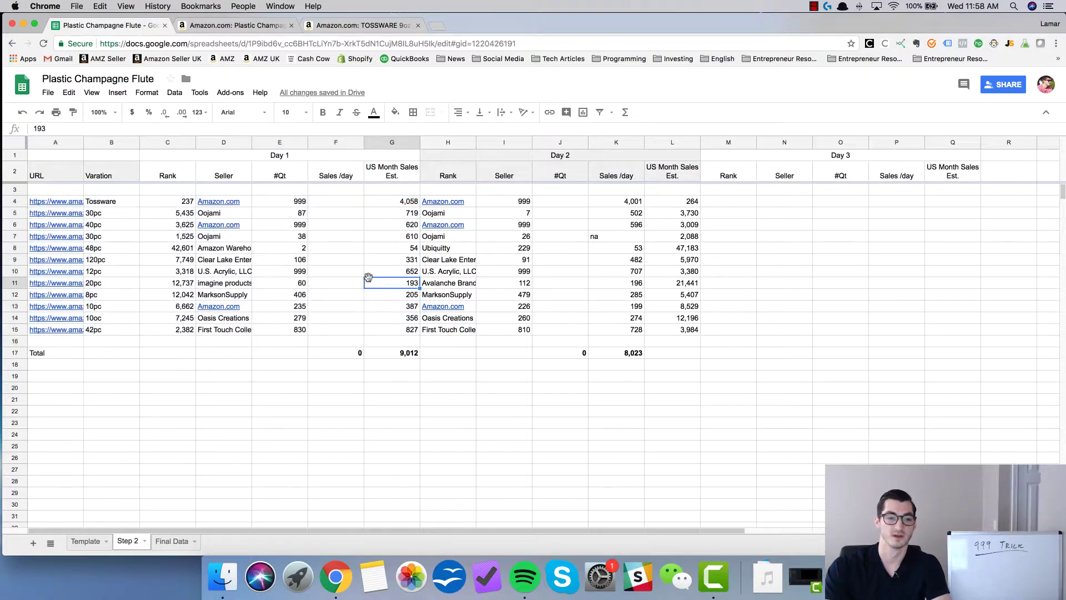
pyautogui.click(274, 157)
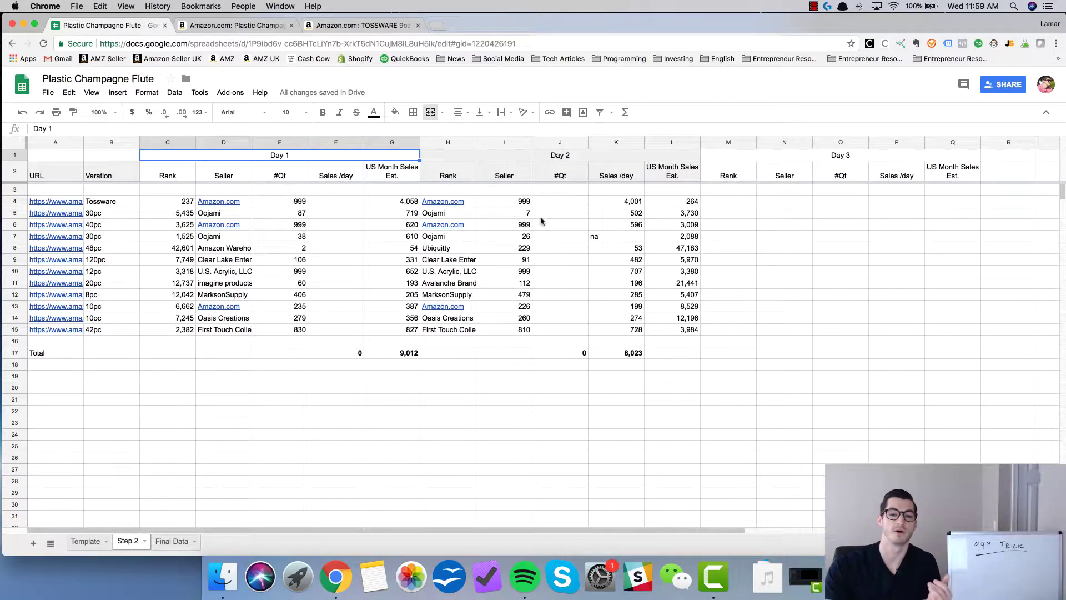
# Step: Calculate the Tossware row's Day 1 sales per day in cell F4 with the formula =G4/30
pyautogui.click(350, 190)
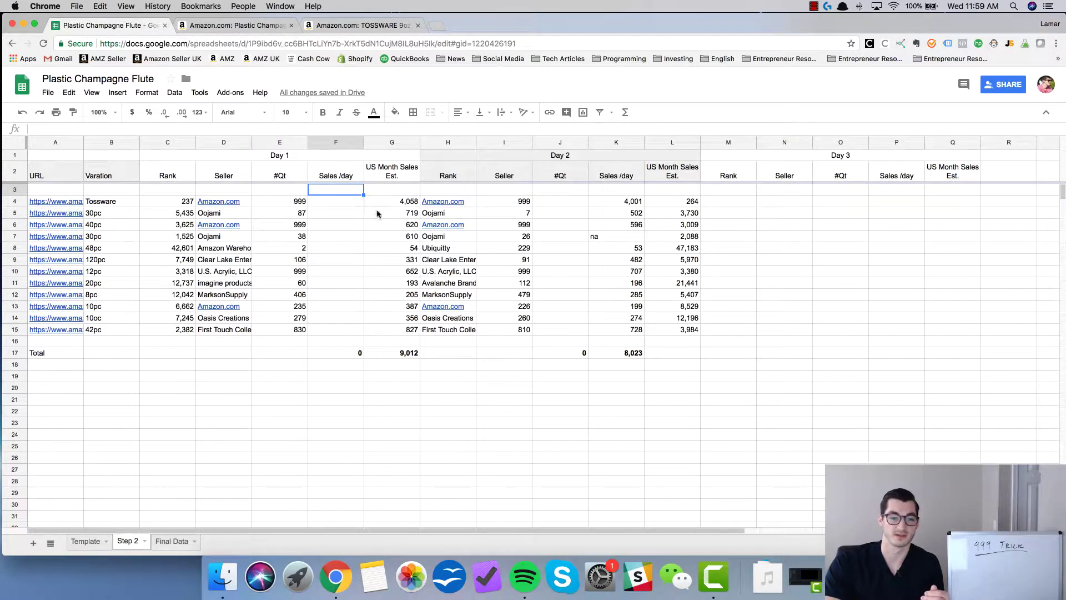
pyautogui.click(339, 204)
pyautogui.write('=')
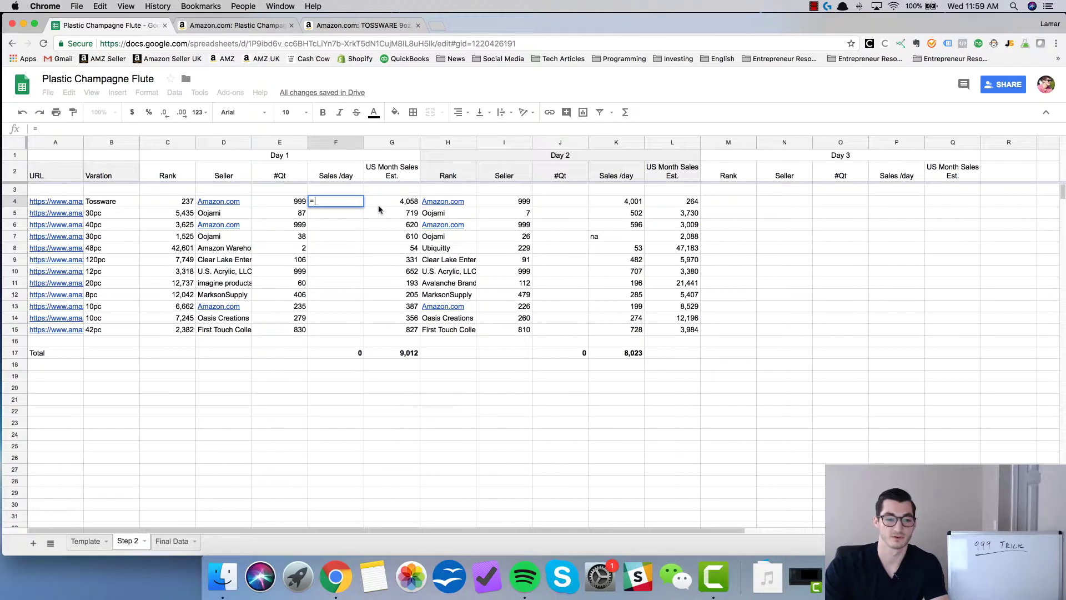
pyautogui.click(410, 204)
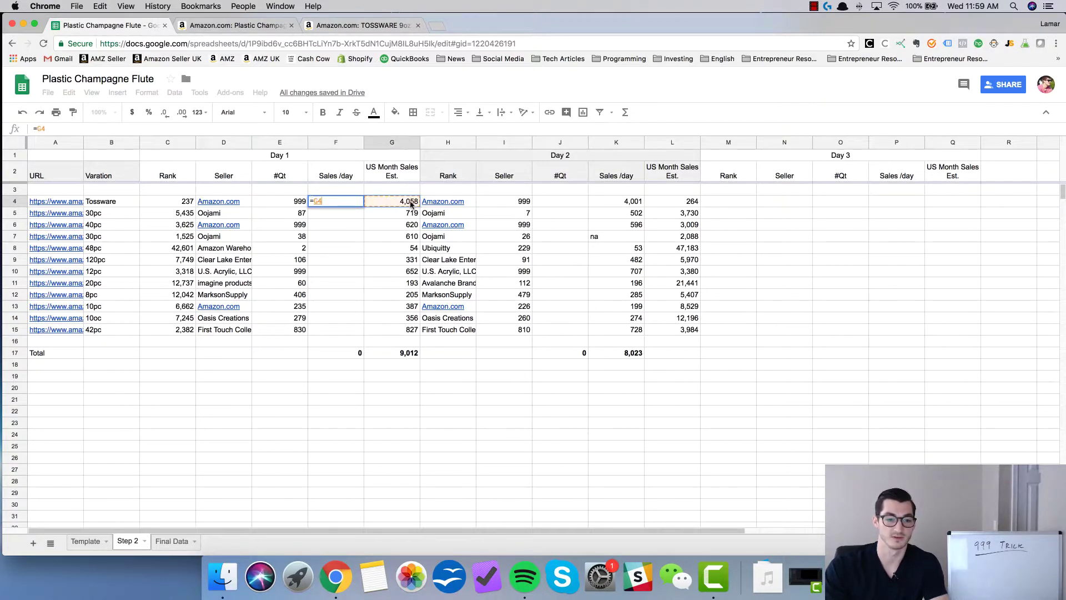
pyautogui.write('/30')
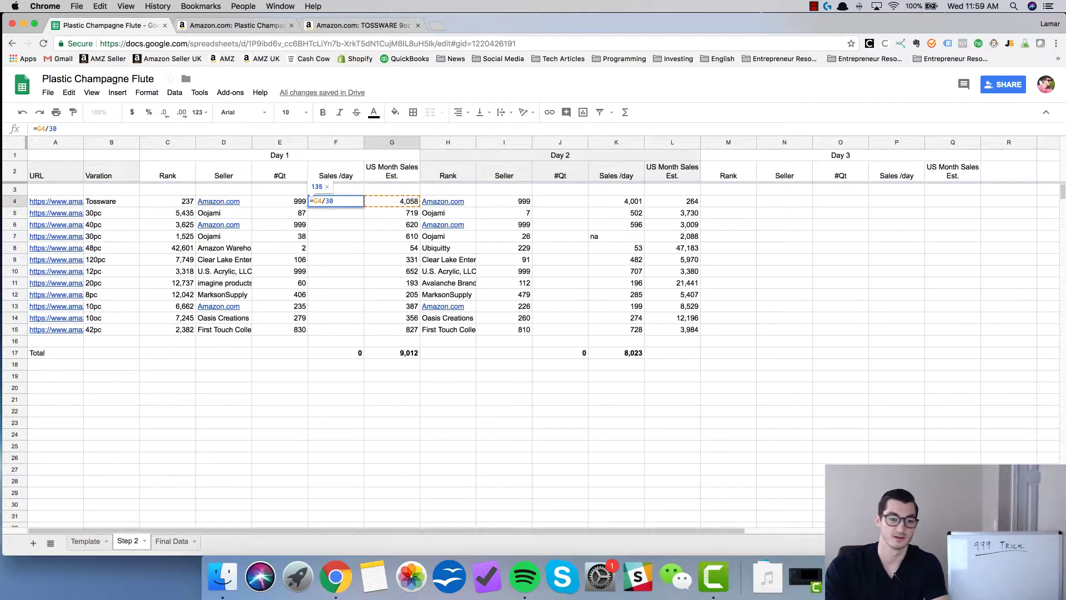
pyautogui.press('Return')
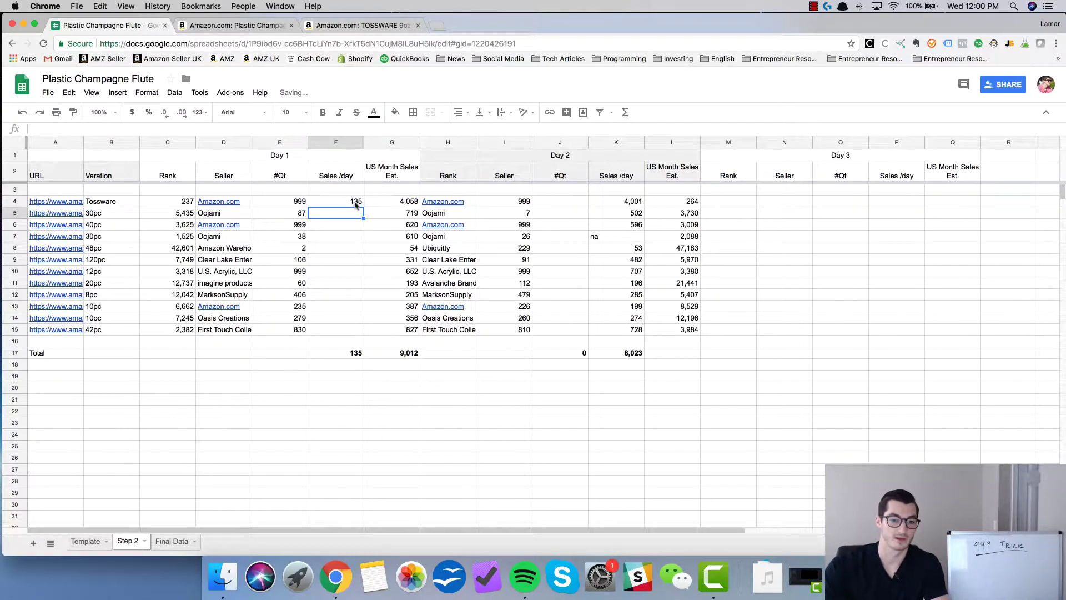
# Step: Shade the Tossware row's Day 1 sales-per-day cell F4 light yellow
pyautogui.click(354, 203)
pyautogui.click(395, 113)
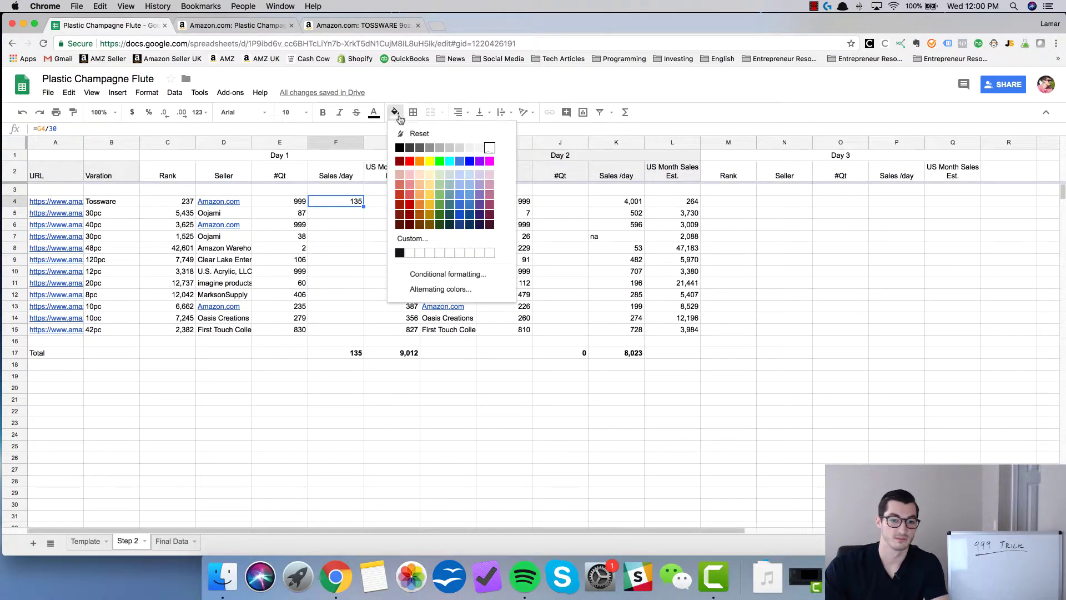
pyautogui.click(430, 163)
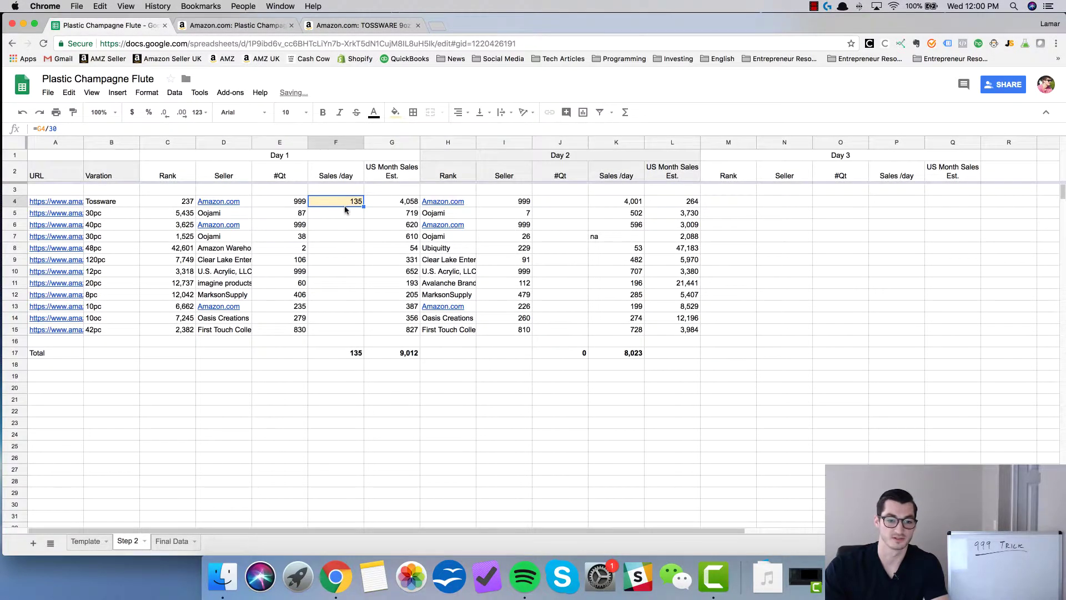
pyautogui.click(376, 205)
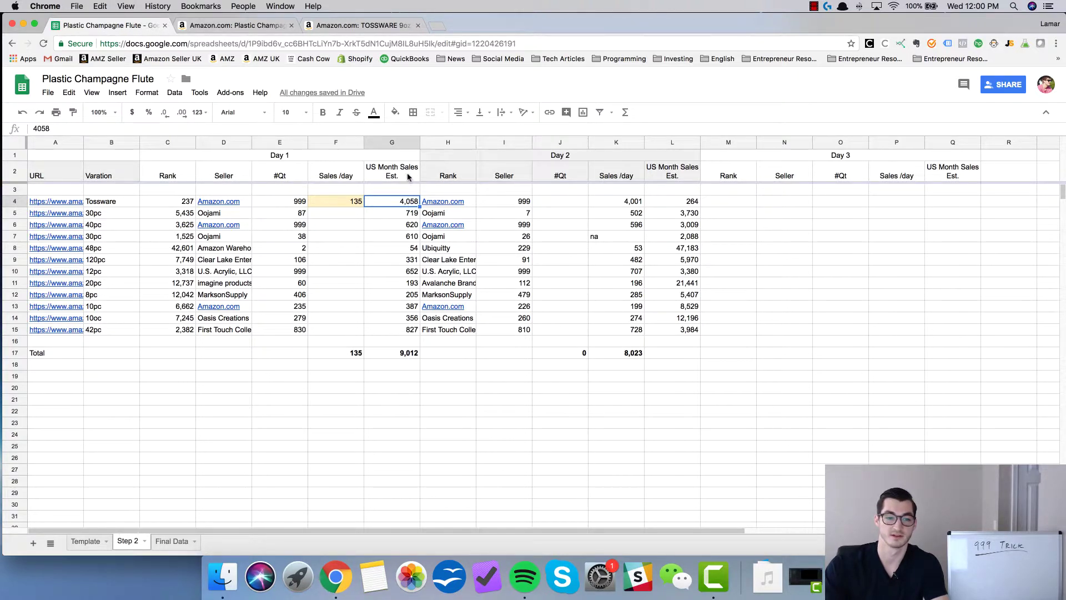
# Step: Copy the shaded sales-per-day formula from F4 into F5 and fill it down through F15
pyautogui.click(353, 202)
pyautogui.press('super+c')
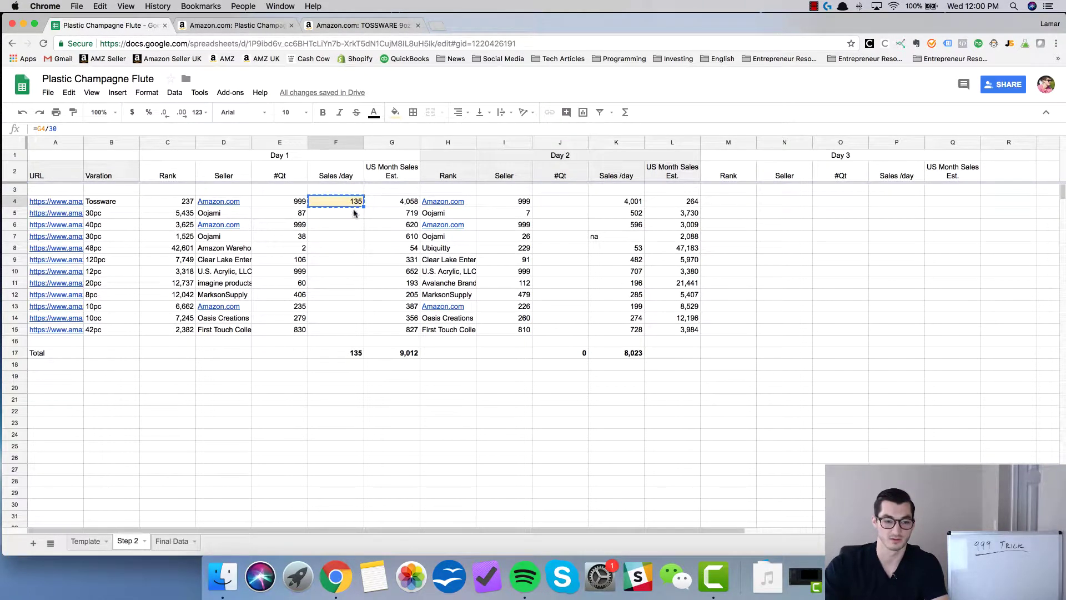
pyautogui.click(354, 213)
pyautogui.press('super+v')
pyautogui.moveTo(363, 218); pyautogui.dragTo(360, 331)
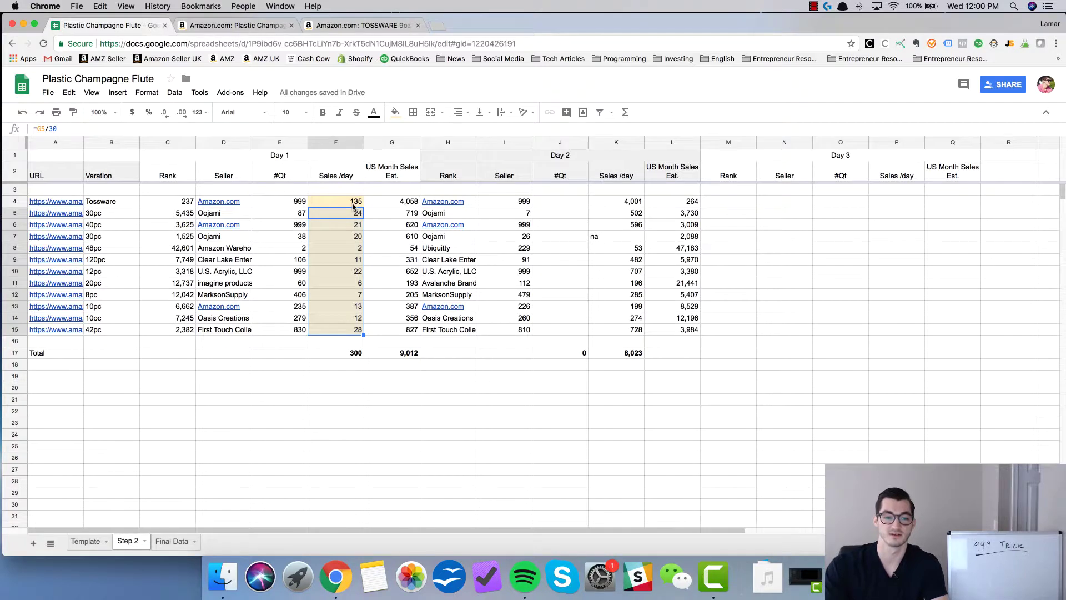
# Step: Examine the Day 1 totals for sales per day and monthly sales in cells F17 and G17
pyautogui.click(355, 358)
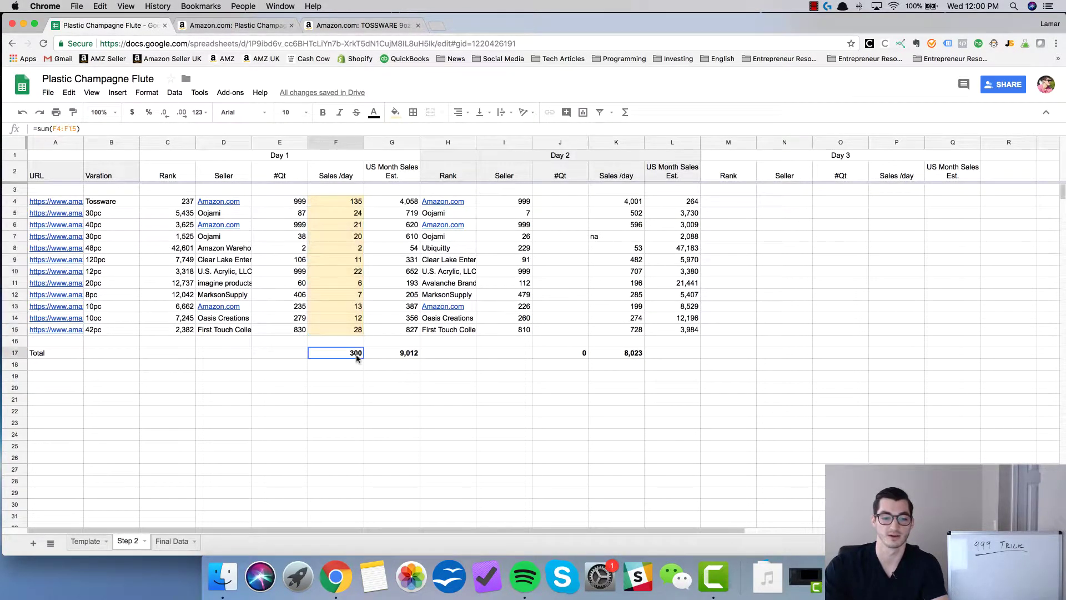
pyautogui.click(398, 357)
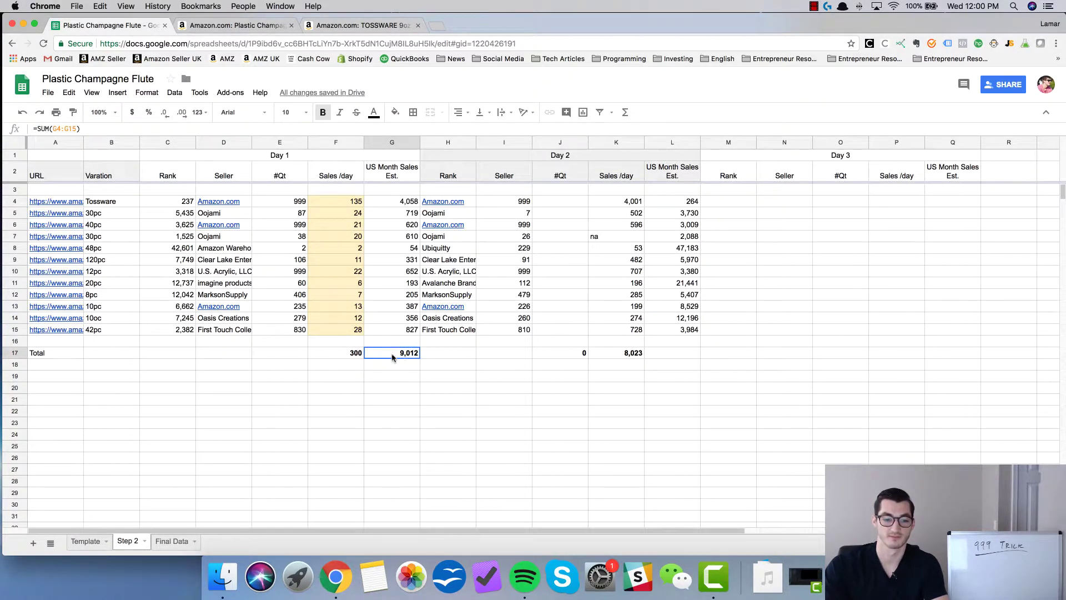
pyautogui.moveTo(399, 357); pyautogui.dragTo(341, 355)
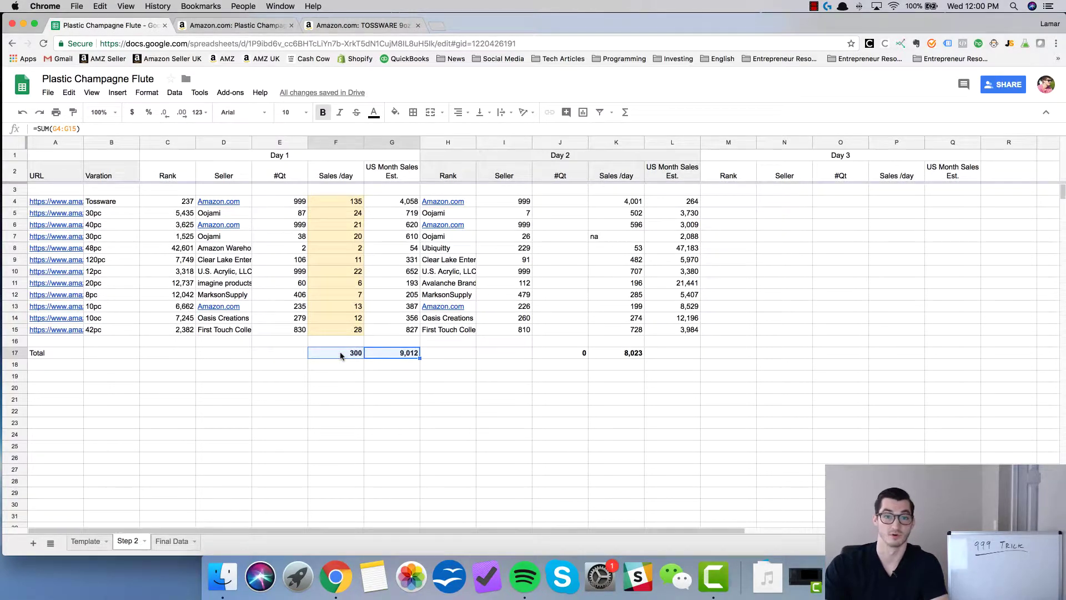
# Step: Paste the copied sales-per-day formula into cell J4 of the Day 2 block, giving =K4/30 for the Tossware row
pyautogui.click(468, 353)
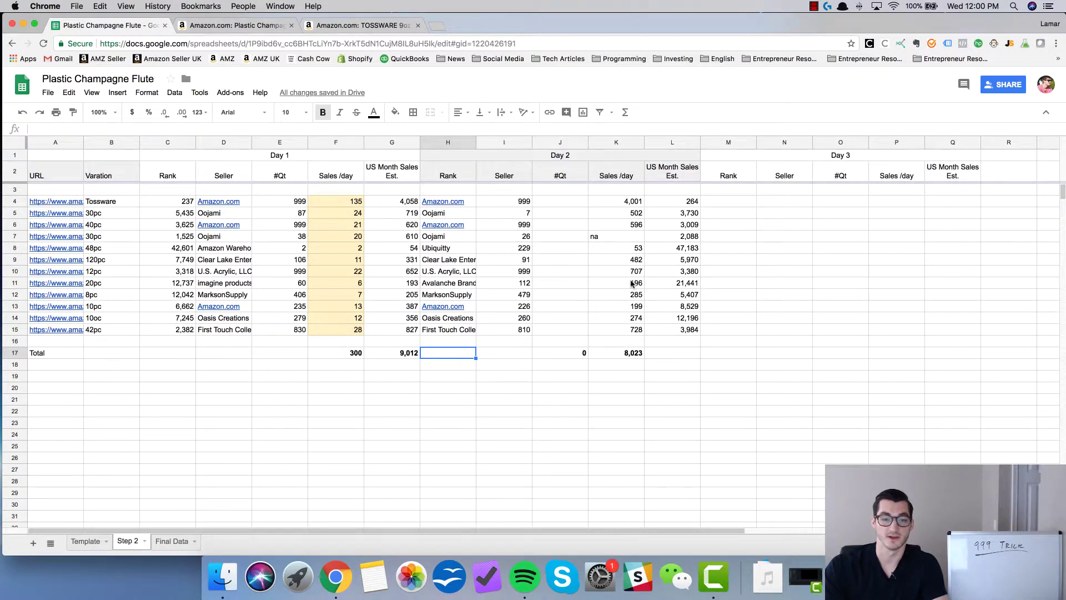
pyautogui.click(570, 204)
pyautogui.click(516, 204)
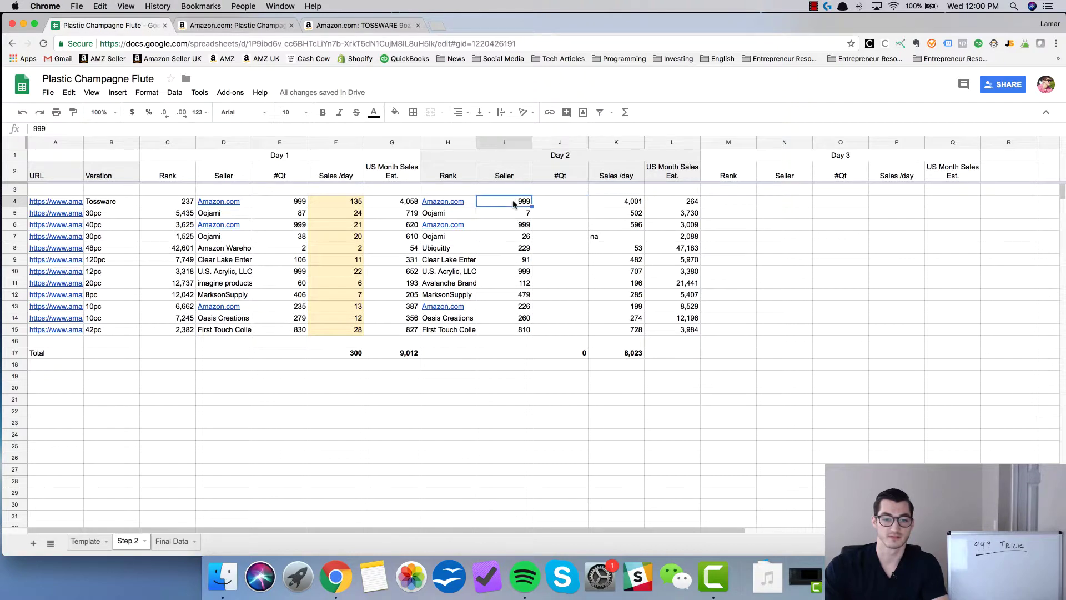
pyautogui.click(565, 205)
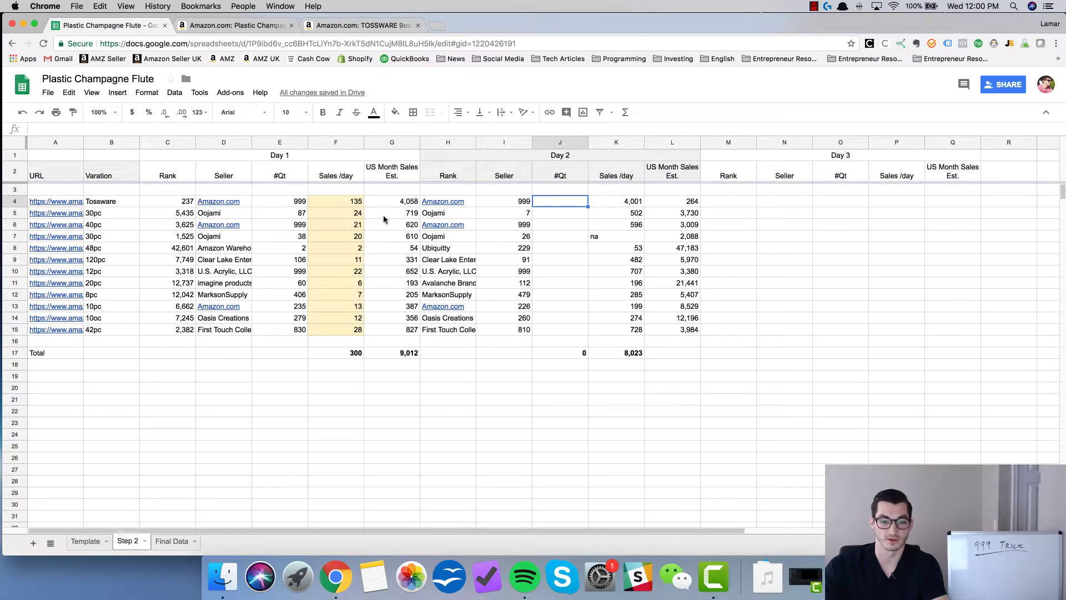
pyautogui.hotkey('ctrl', 'v')
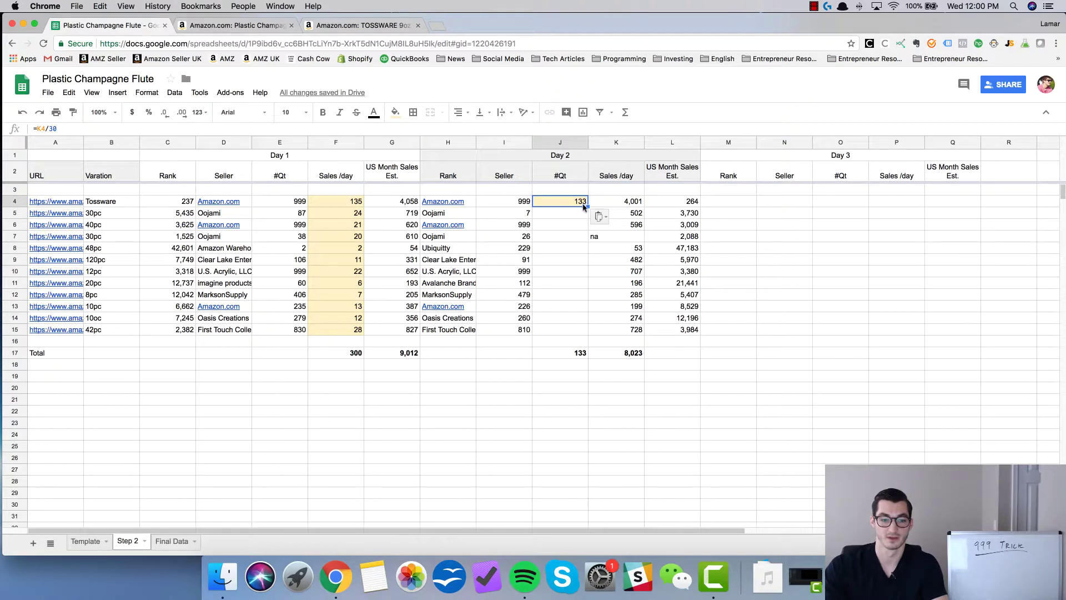
# Step: Compare the first Oojami 30pc row's Day 1 and Day 2 quantities, and paste the sales-per-day formula into J5
pyautogui.click(569, 218)
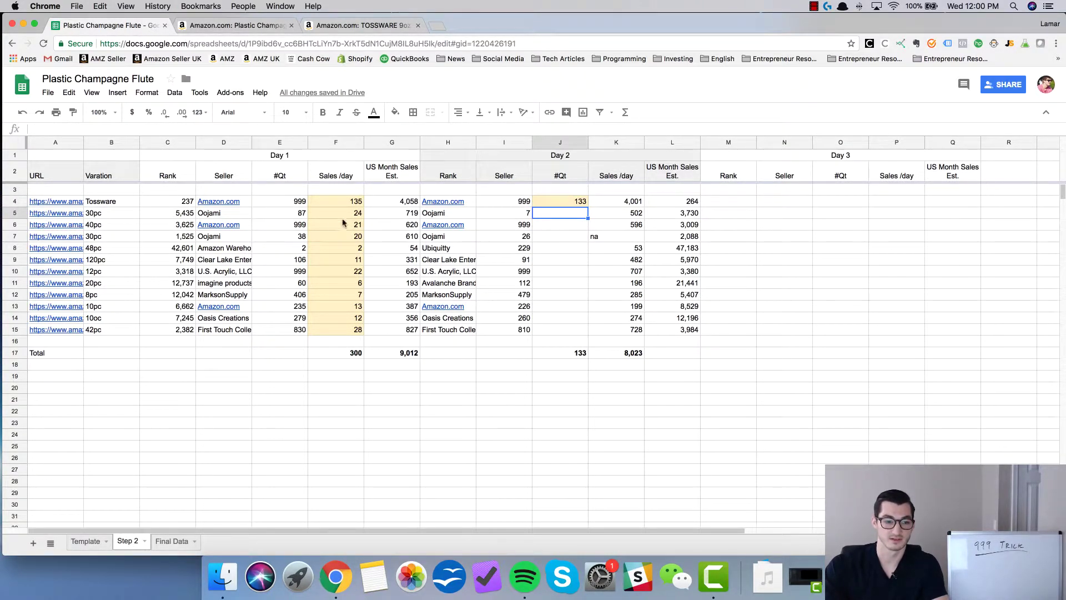
pyautogui.click(228, 216)
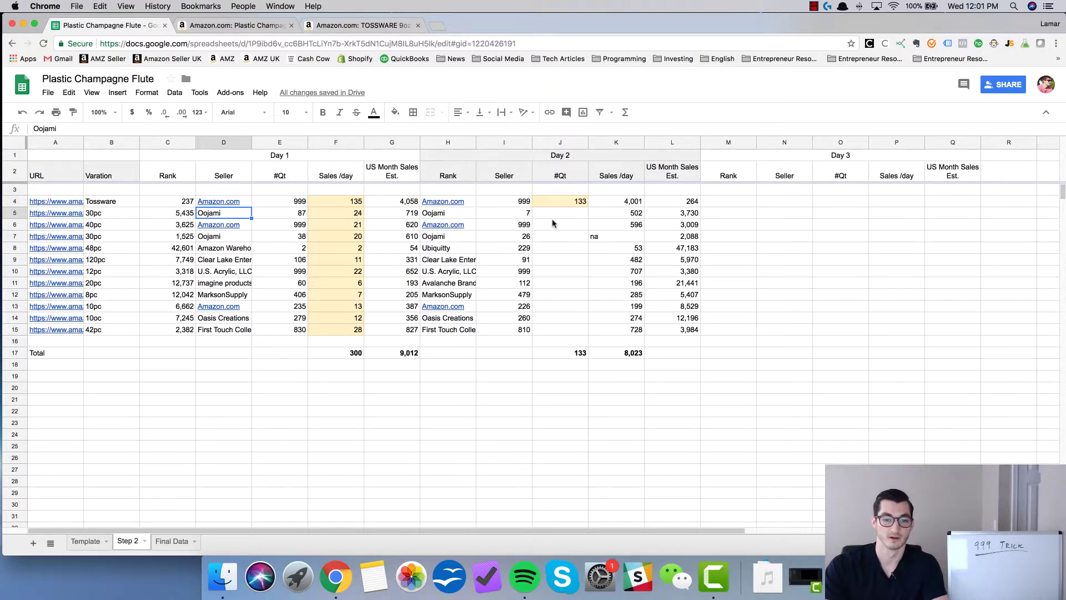
pyautogui.click(302, 217)
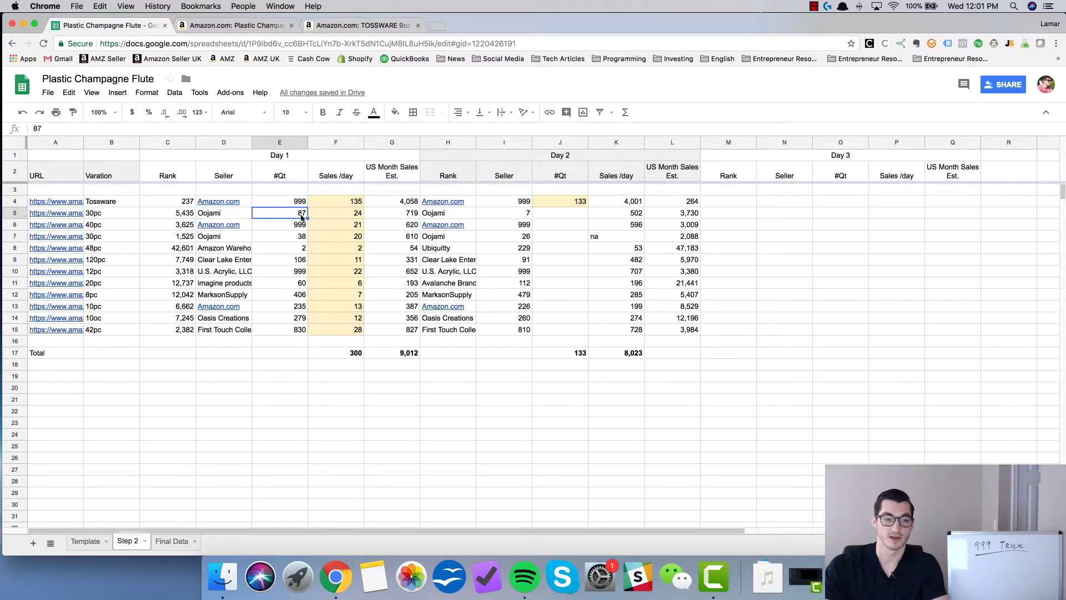
pyautogui.click(522, 217)
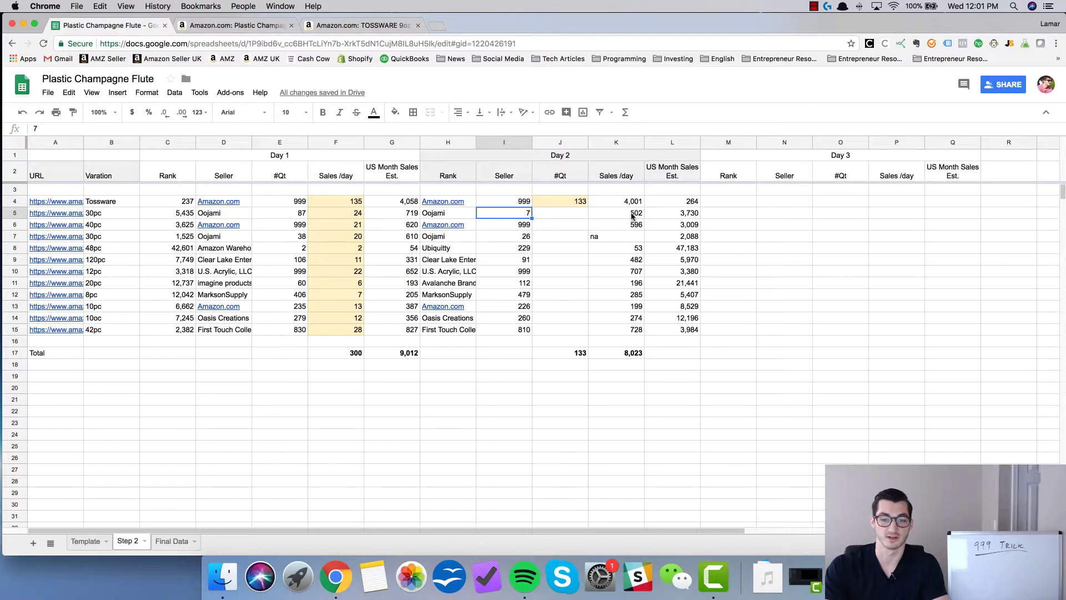
pyautogui.click(575, 215)
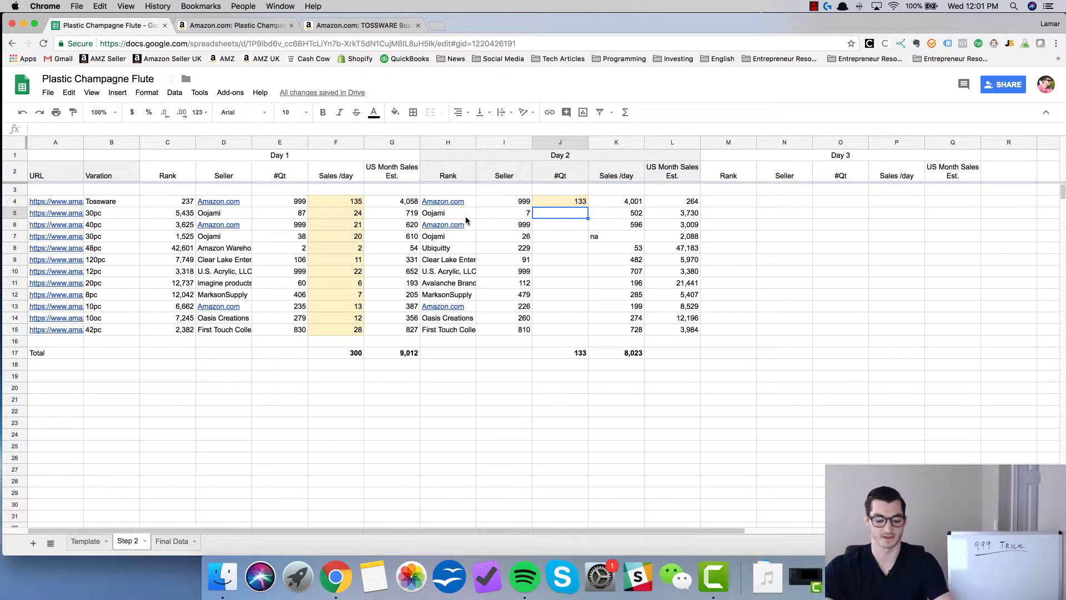
pyautogui.hotkey('ctrl', 'v')
# Step: Add the sales-per-day formula =K6/30 to cell J6 for the 40pc row in the Day 2 block
pyautogui.click(582, 225)
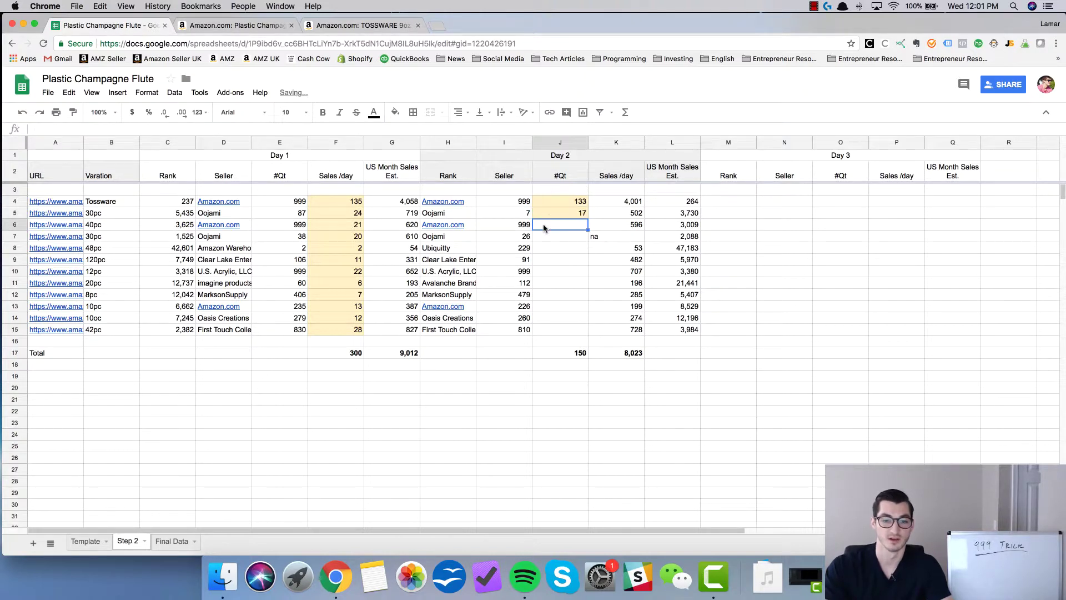
pyautogui.press('Left')
pyautogui.click(583, 225)
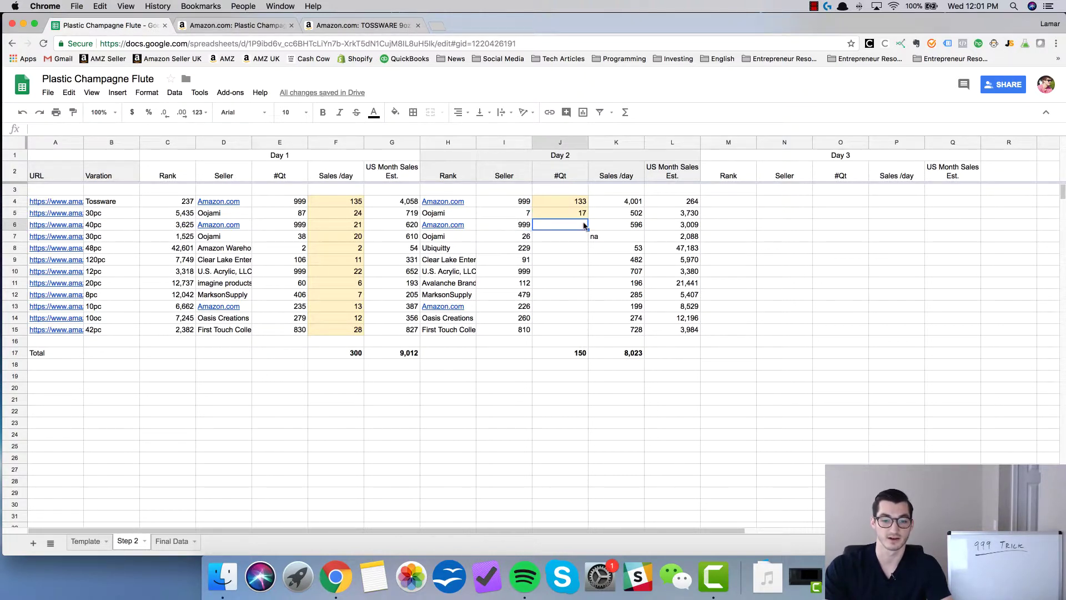
pyautogui.write('=K6/30')
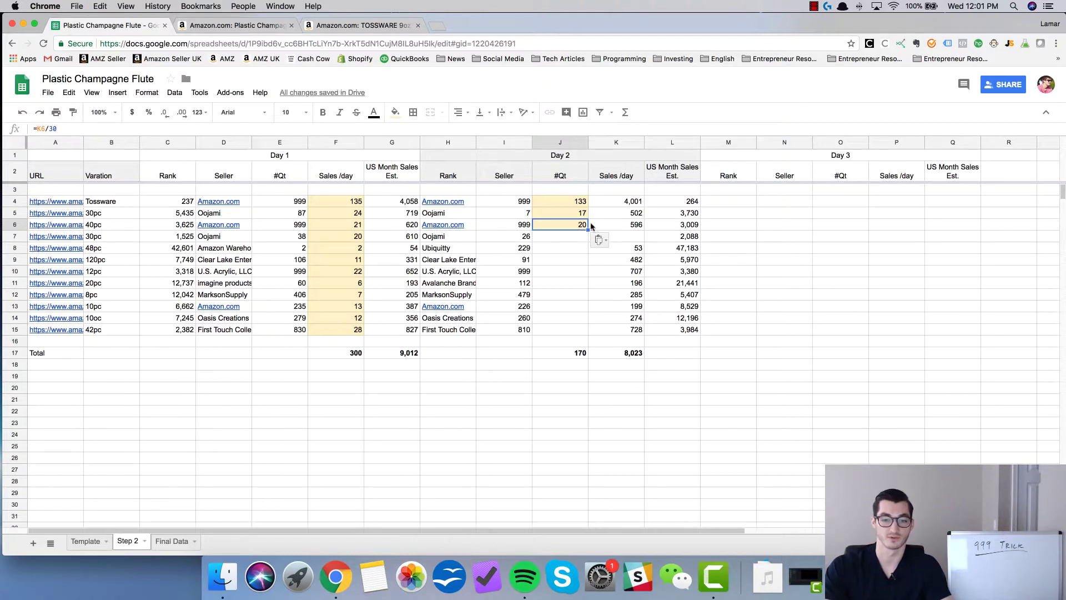
pyautogui.click(568, 240)
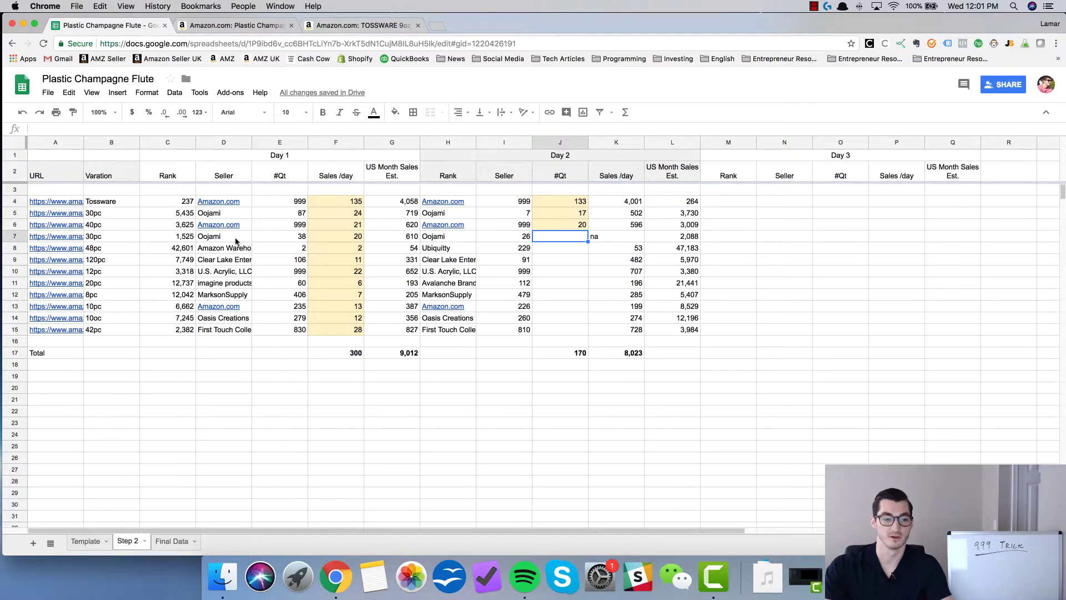
# Step: Enter 12 units sold in cell J7 for the second Oojami 30pc row and shade the cell light green
pyautogui.click(302, 239)
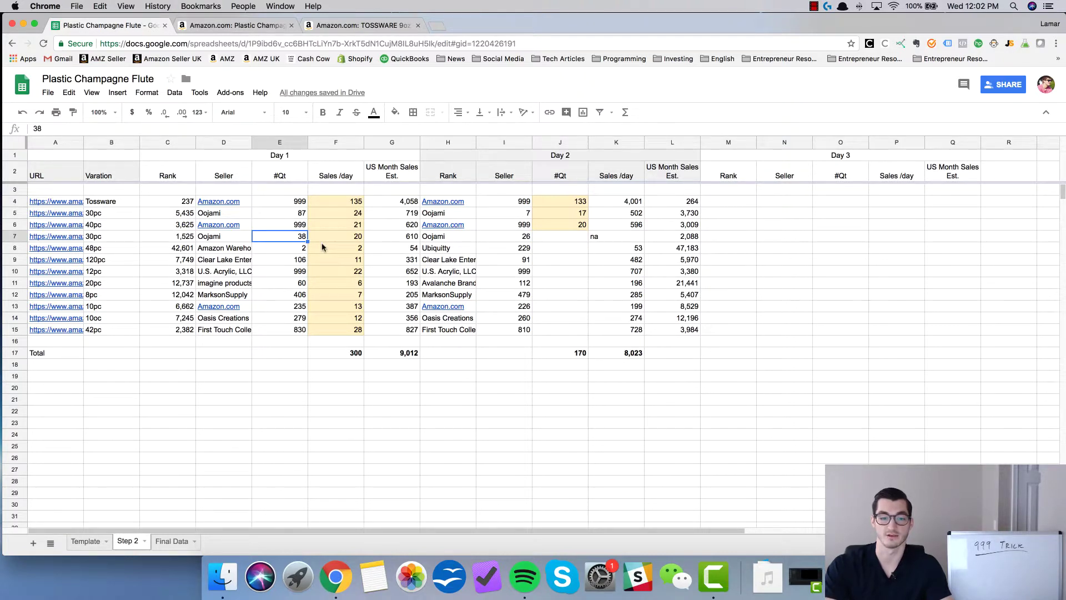
pyautogui.click(557, 238)
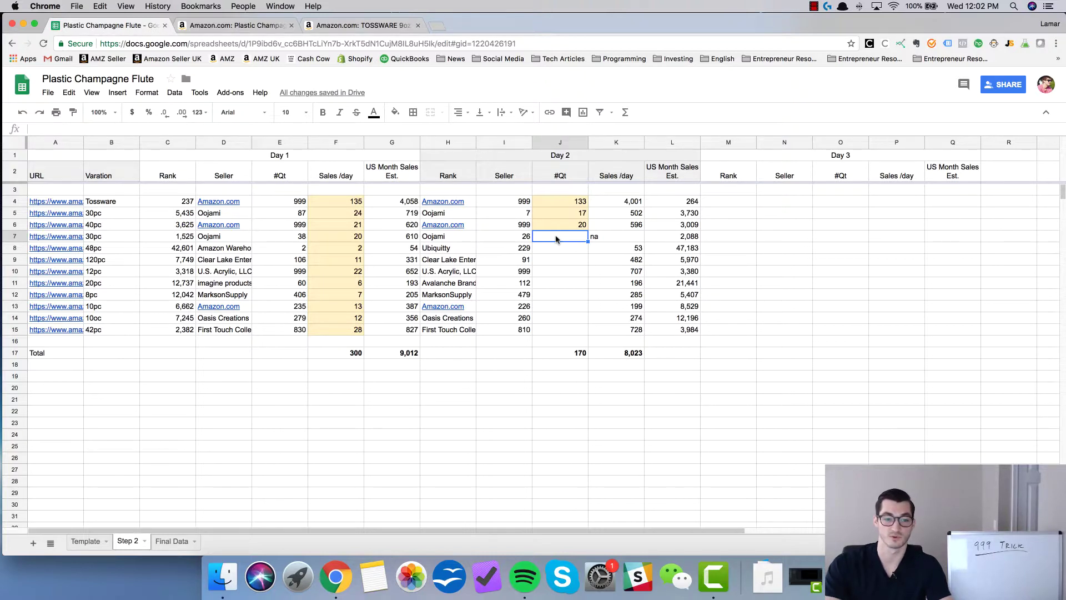
pyautogui.write('12')
pyautogui.press('Return')
pyautogui.click(581, 237)
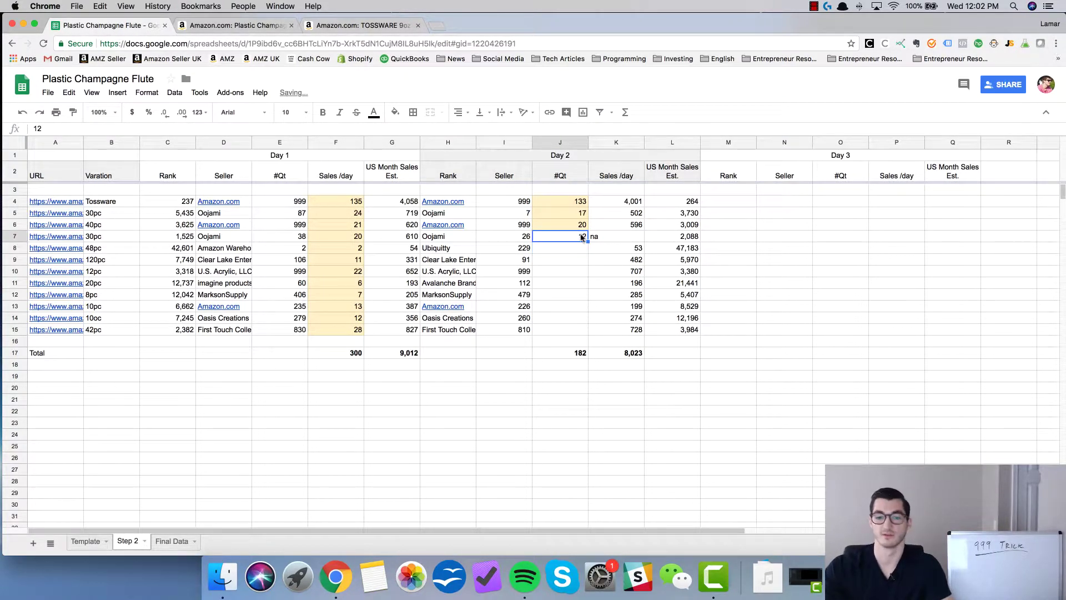
pyautogui.click(395, 112)
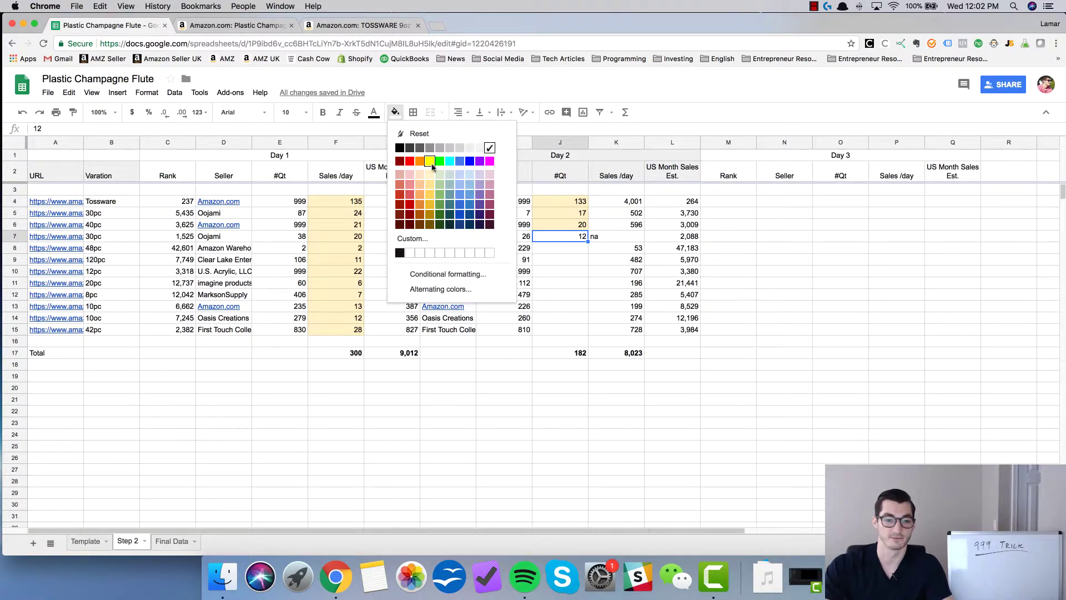
pyautogui.click(440, 174)
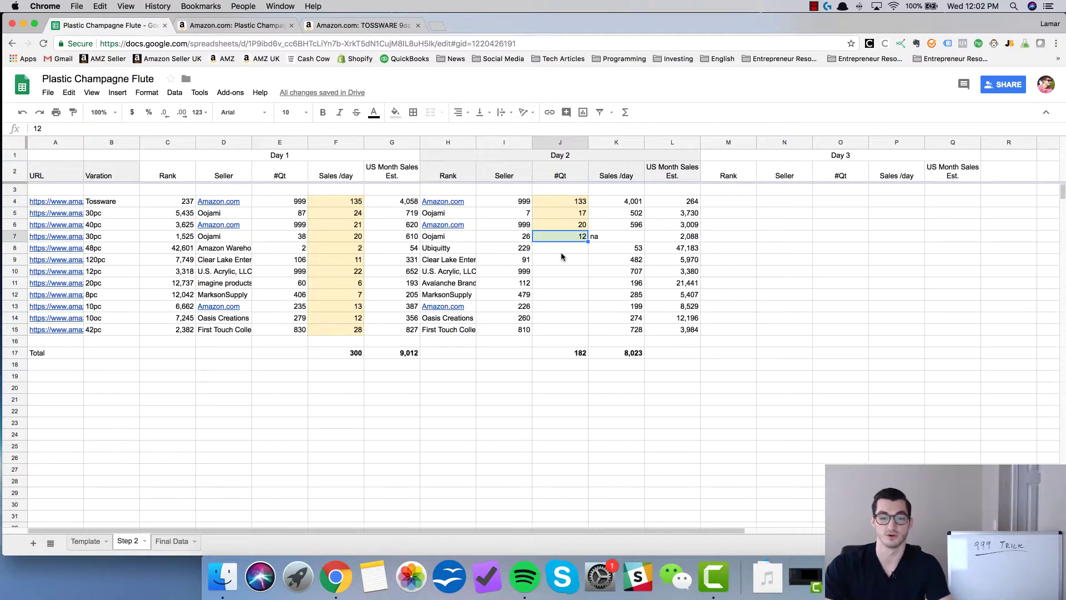
# Step: Compare the 48pc row's Day 1 and Day 2 sellers, and paste the sales-per-day formula =K8/30 into J8
pyautogui.click(575, 251)
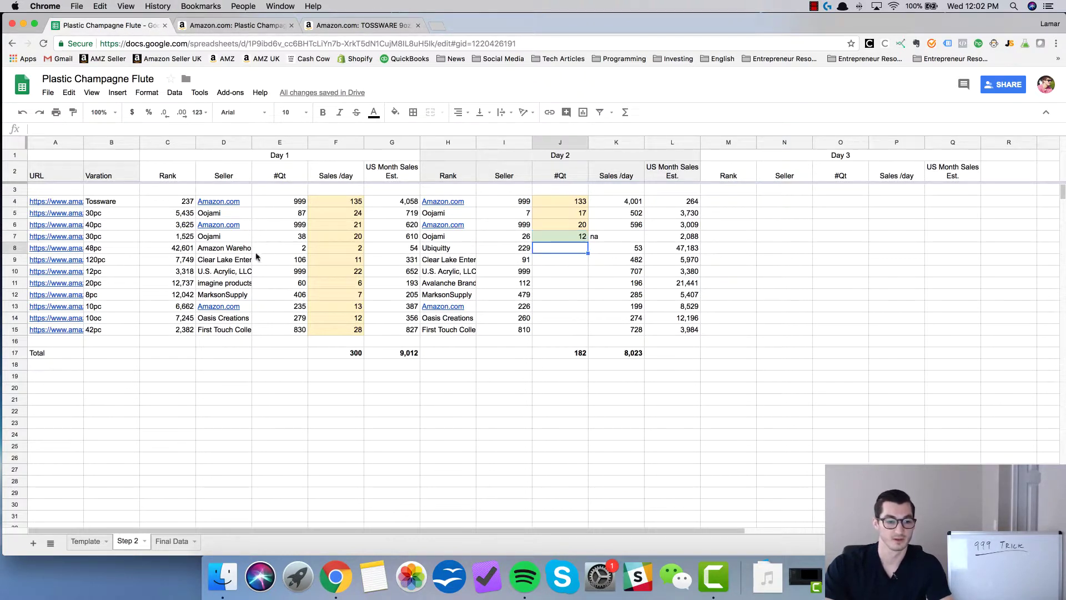
pyautogui.click(15, 248)
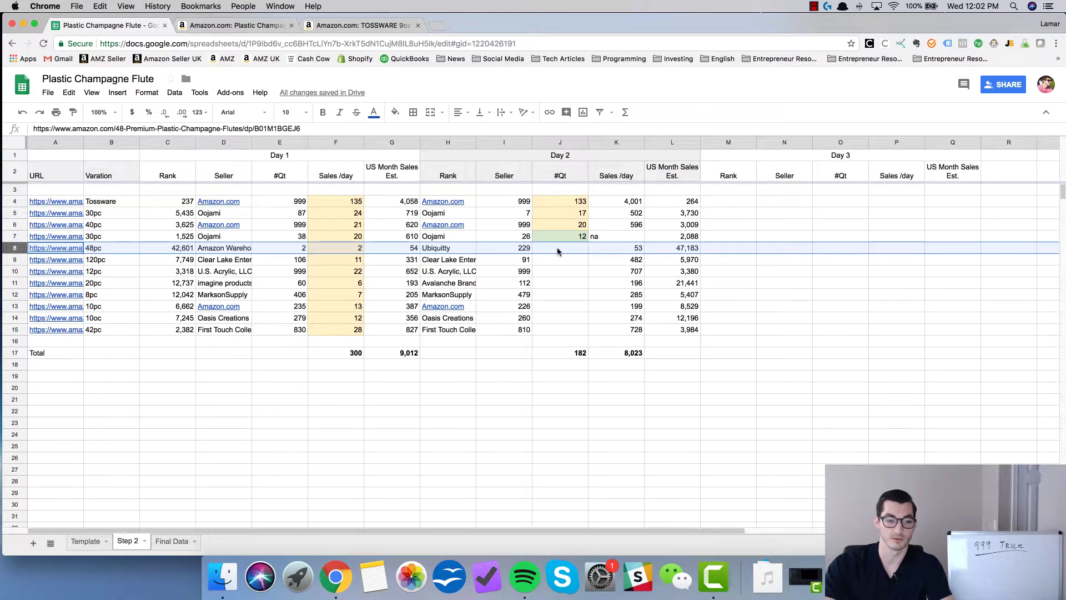
pyautogui.click(231, 250)
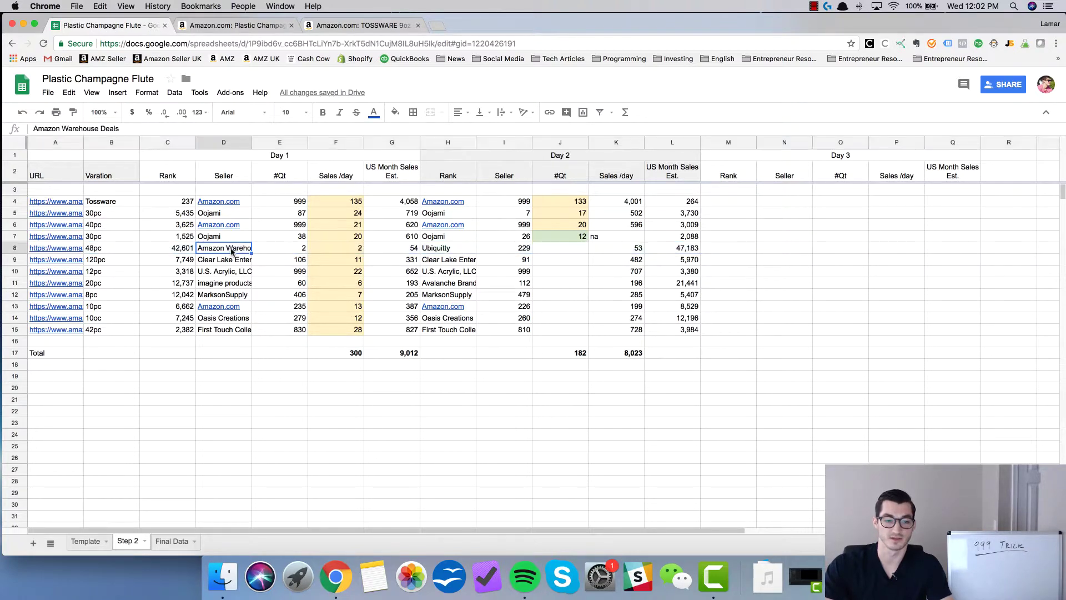
pyautogui.click(427, 249)
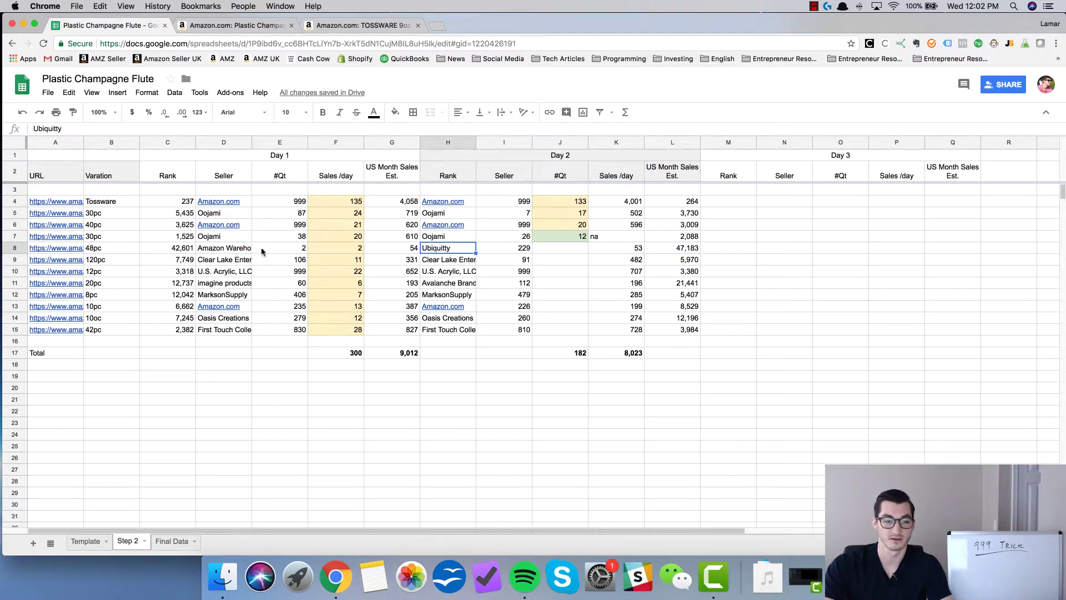
pyautogui.click(519, 248)
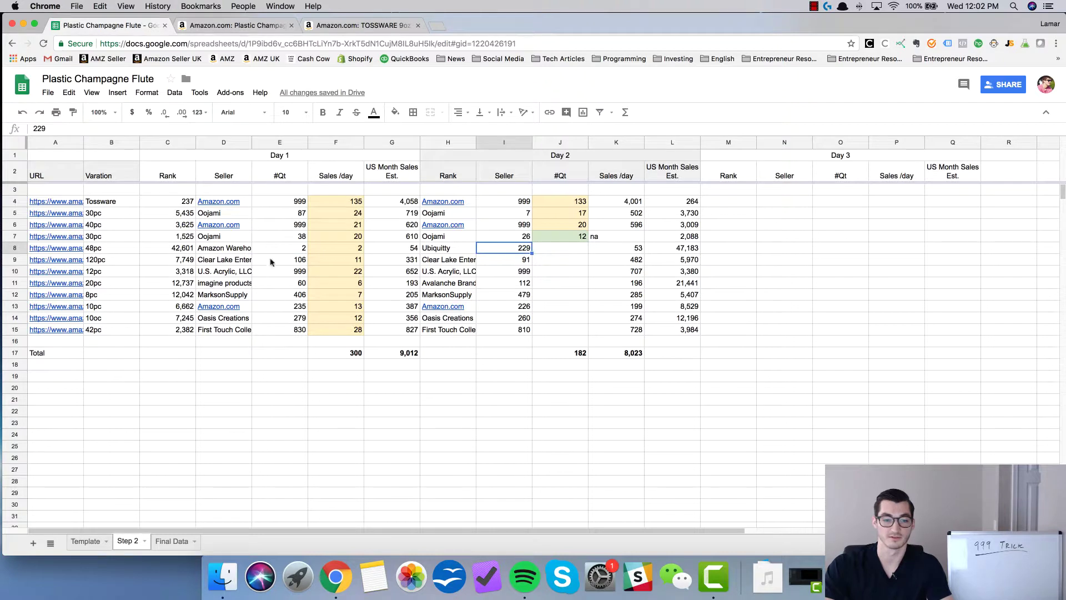
pyautogui.click(15, 247)
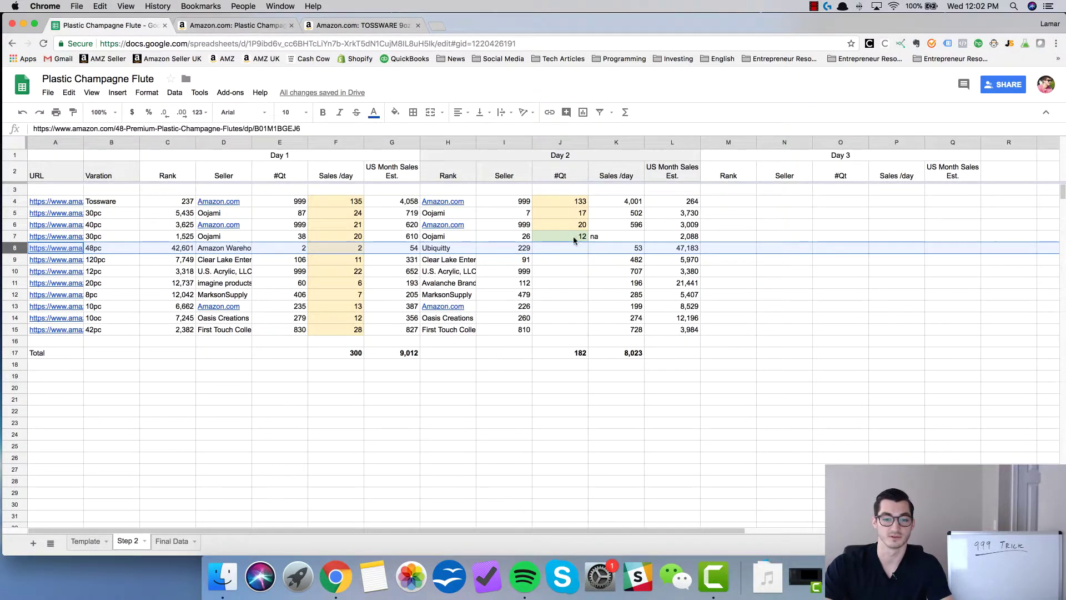
pyautogui.click(569, 250)
pyautogui.hotkey('ctrl', 'v')
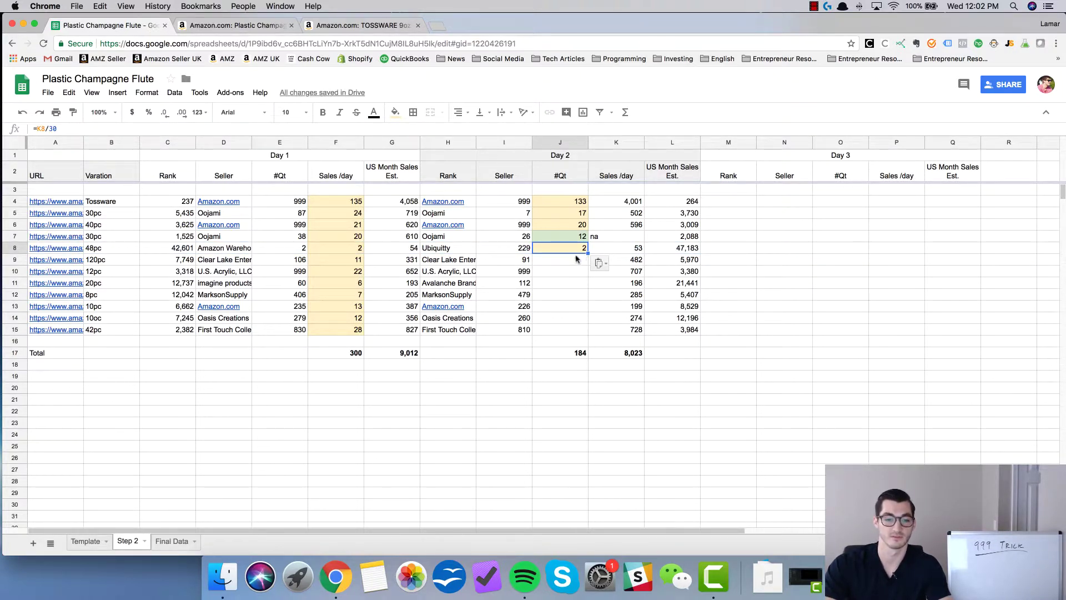
# Step: Compare the 120pc Clear Lake Enterprises row across both days, enter 15 in J9 and shade it light green
pyautogui.click(576, 260)
pyautogui.click(218, 261)
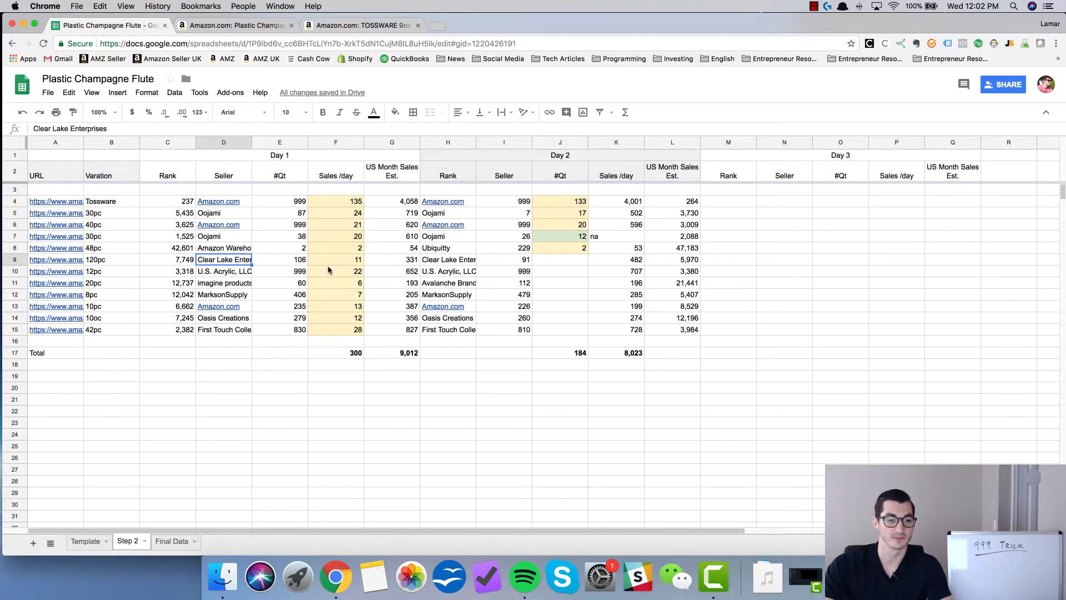
pyautogui.click(448, 261)
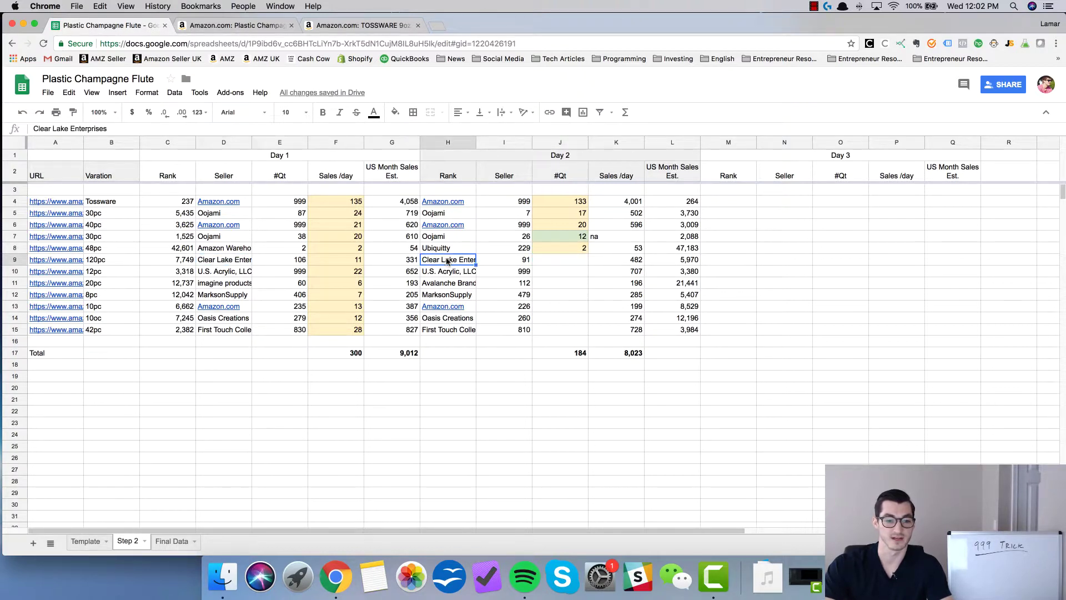
pyautogui.click(298, 260)
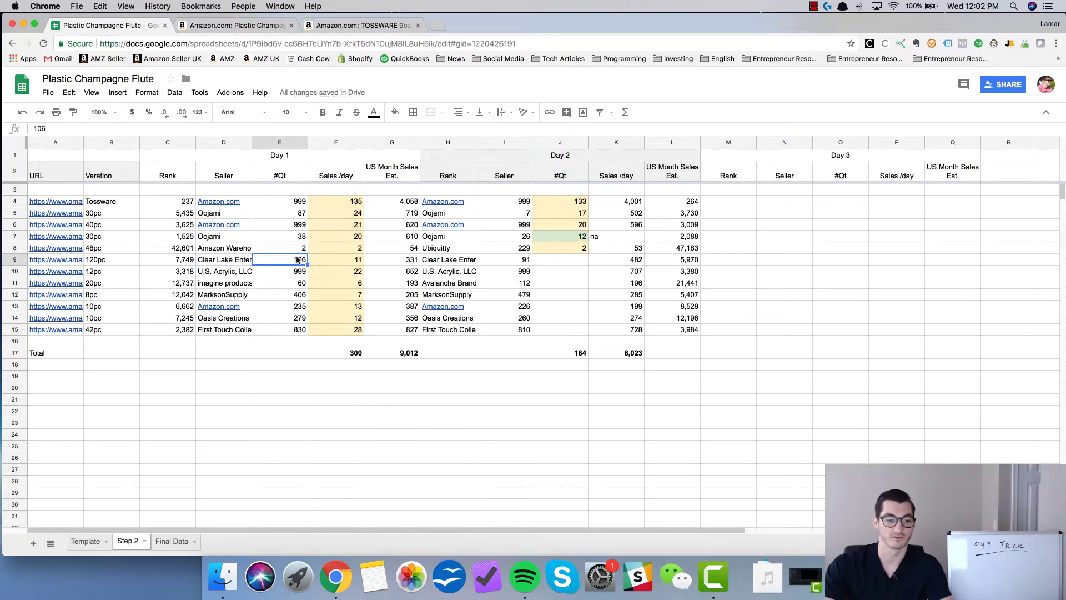
pyautogui.click(524, 260)
pyautogui.click(562, 261)
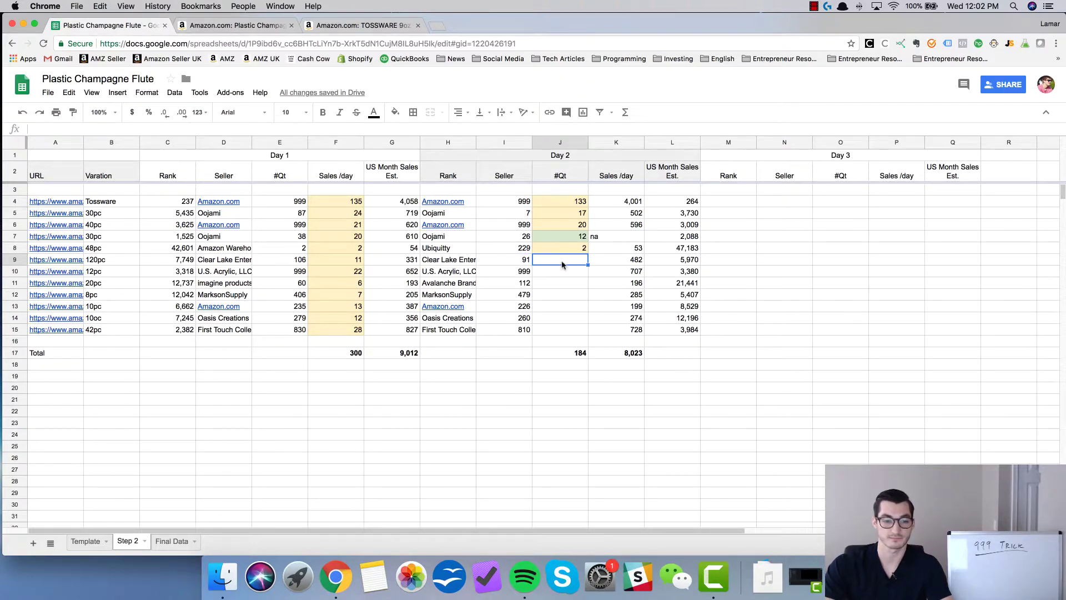
pyautogui.write('15')
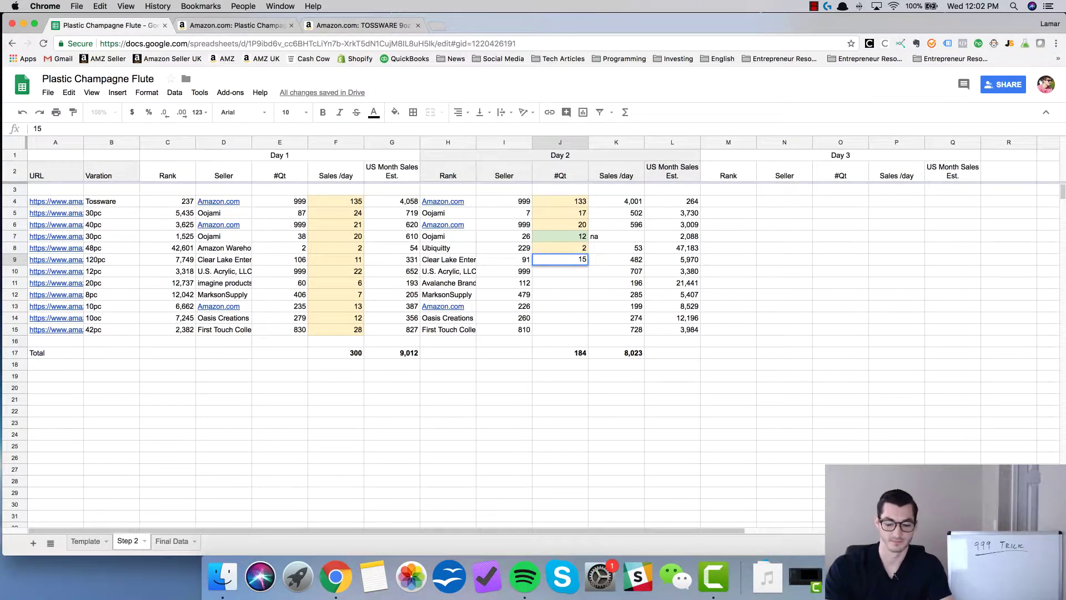
pyautogui.click(587, 263)
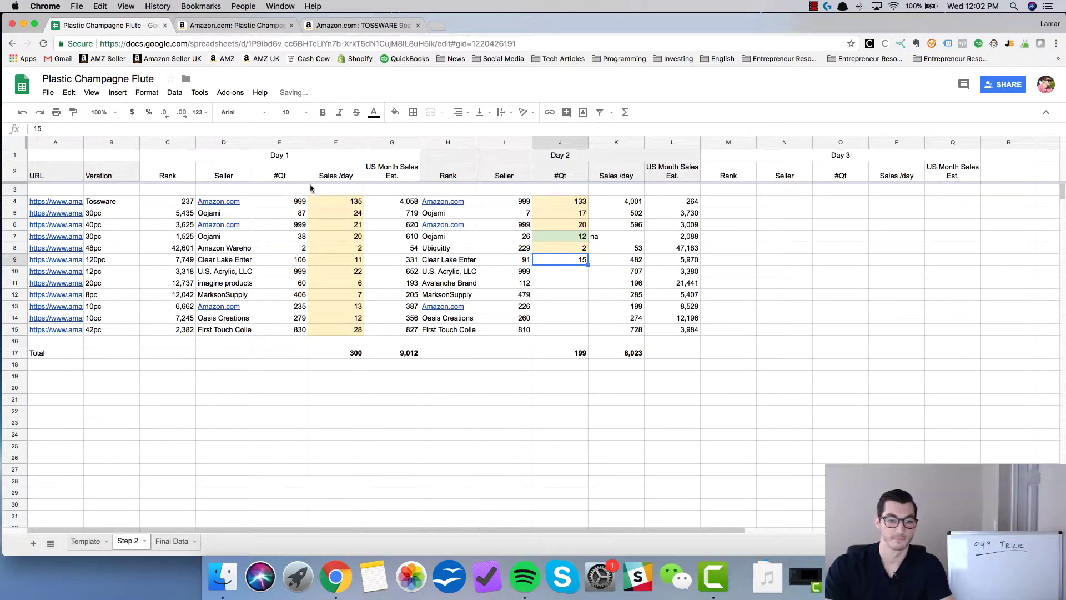
pyautogui.click(395, 113)
pyautogui.click(442, 178)
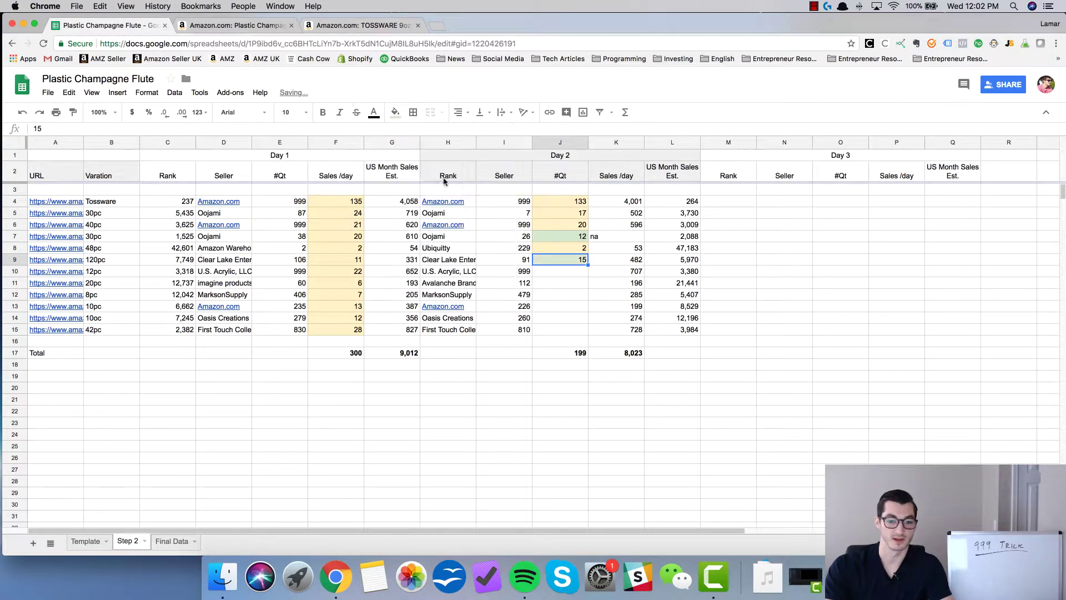
# Step: Add the sales-per-day formulas =K10/30 in J10 and =K11/30 in J11 for the 12pc and 20pc rows
pyautogui.click(578, 274)
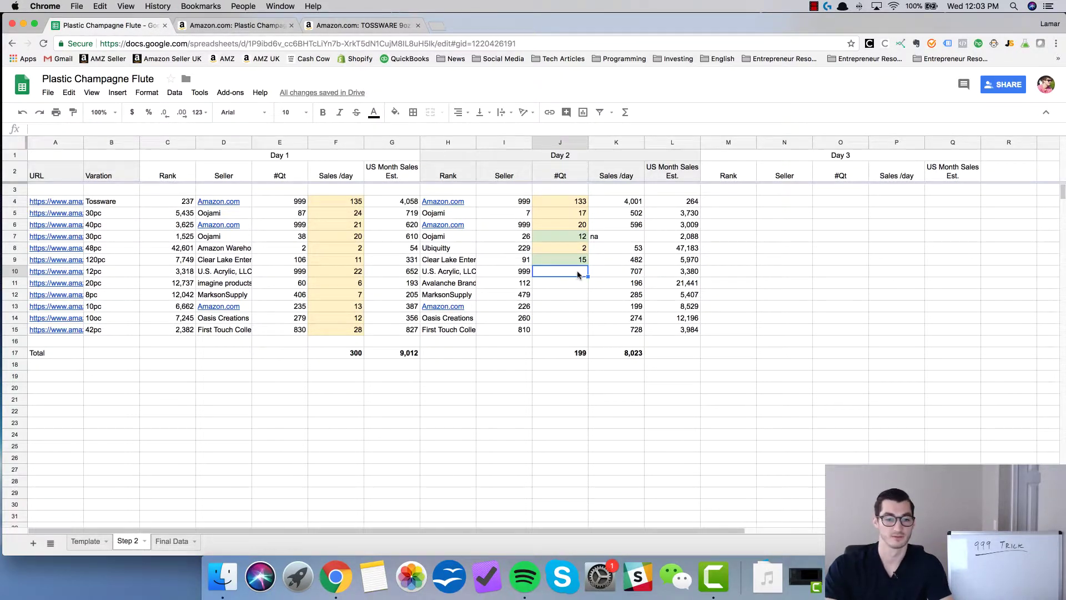
pyautogui.write('=K10/30')
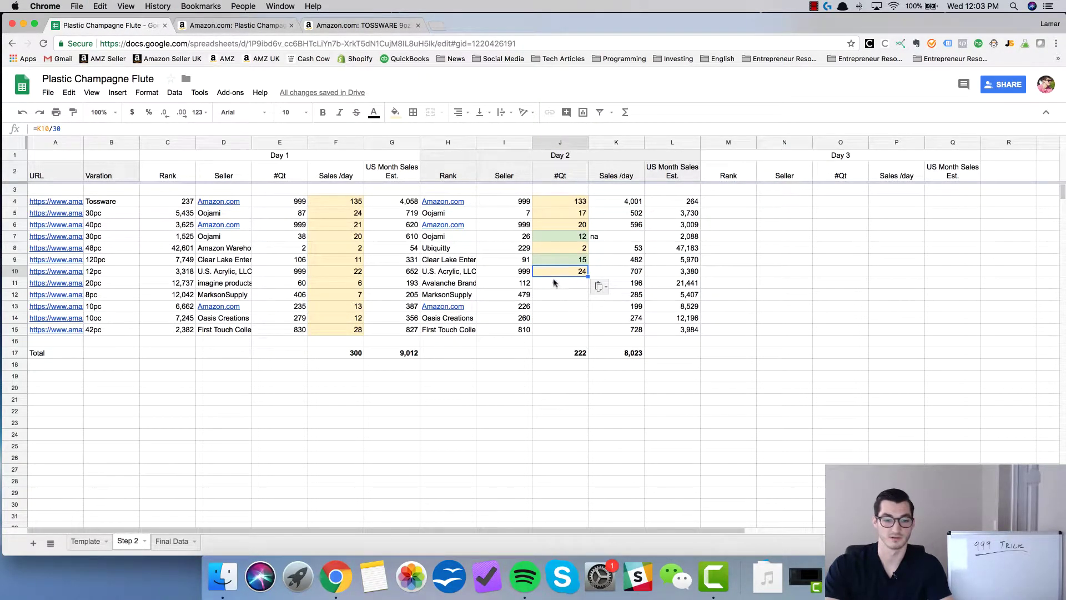
pyautogui.click(553, 287)
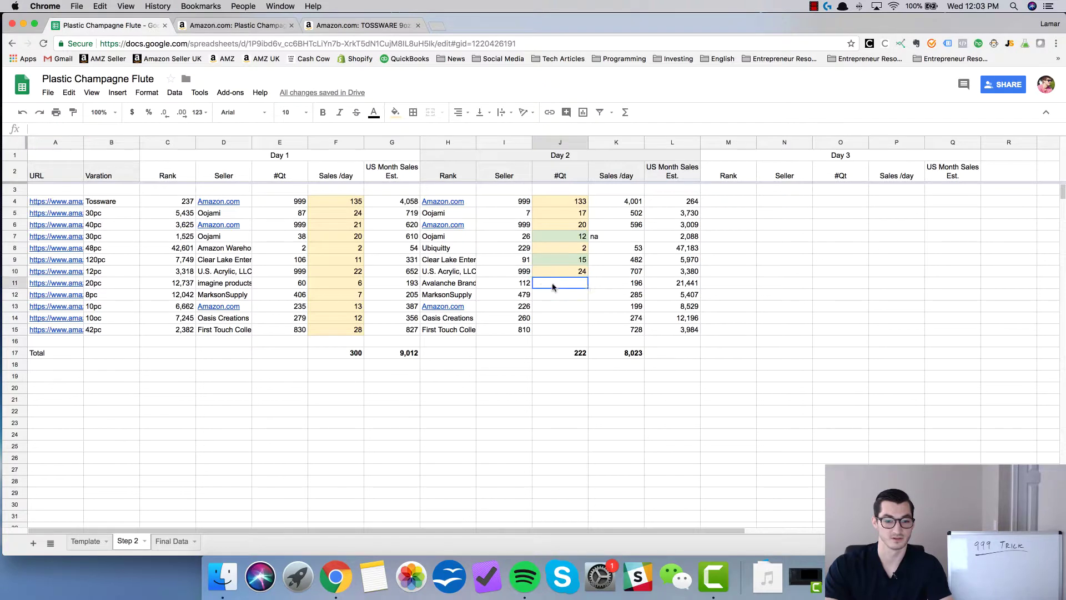
pyautogui.click(14, 283)
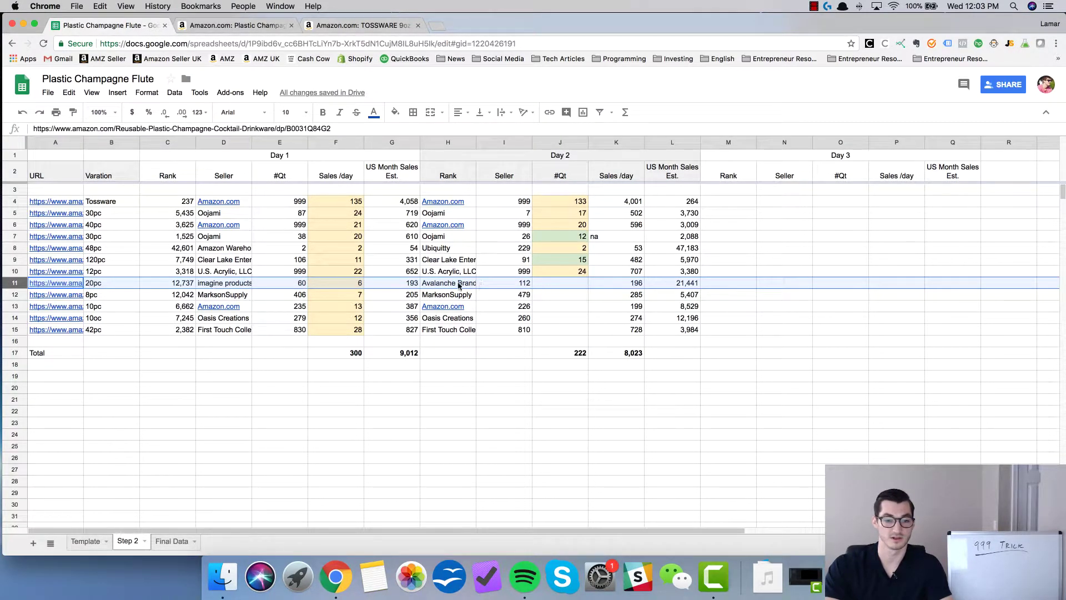
pyautogui.click(580, 285)
pyautogui.write('=K11/30')
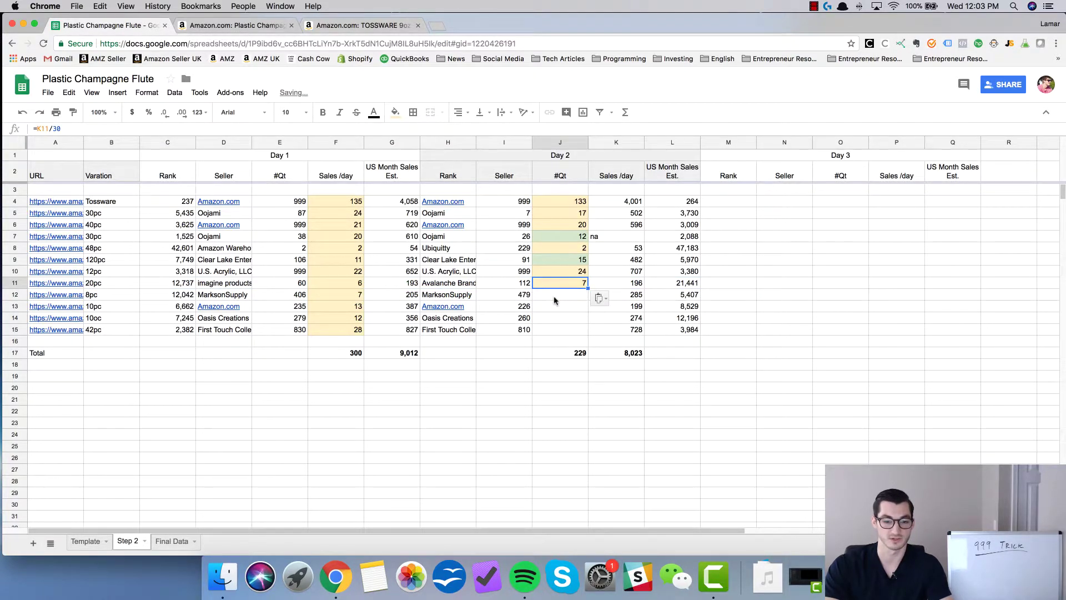
# Step: Compare MarksonSupply's Day 1 and Day 2 quantities in the 8pc row, and add the formula =K12/30 to J12
pyautogui.click(557, 297)
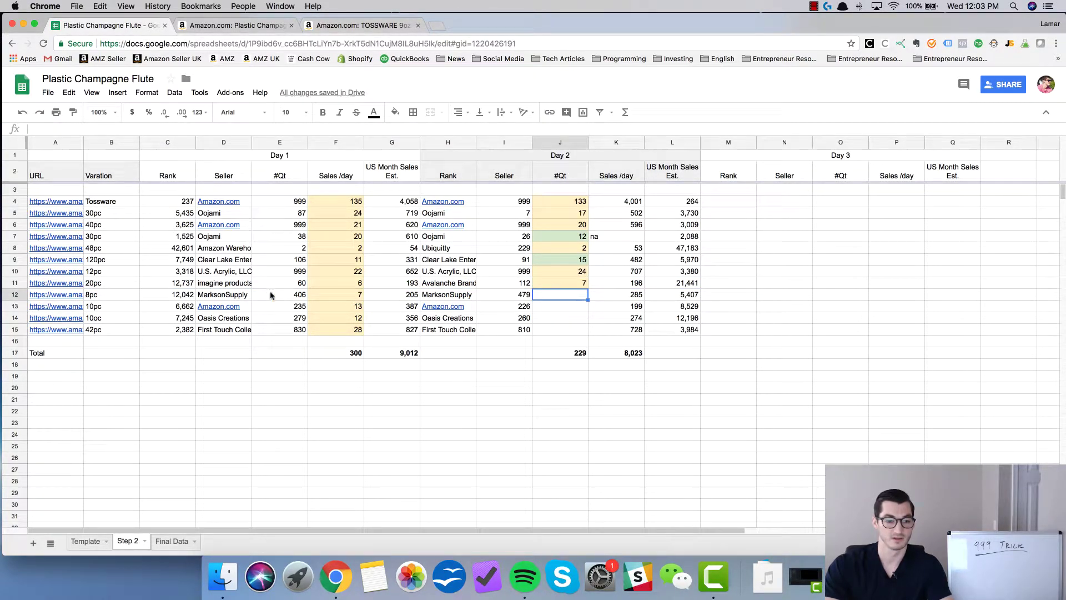
pyautogui.click(213, 297)
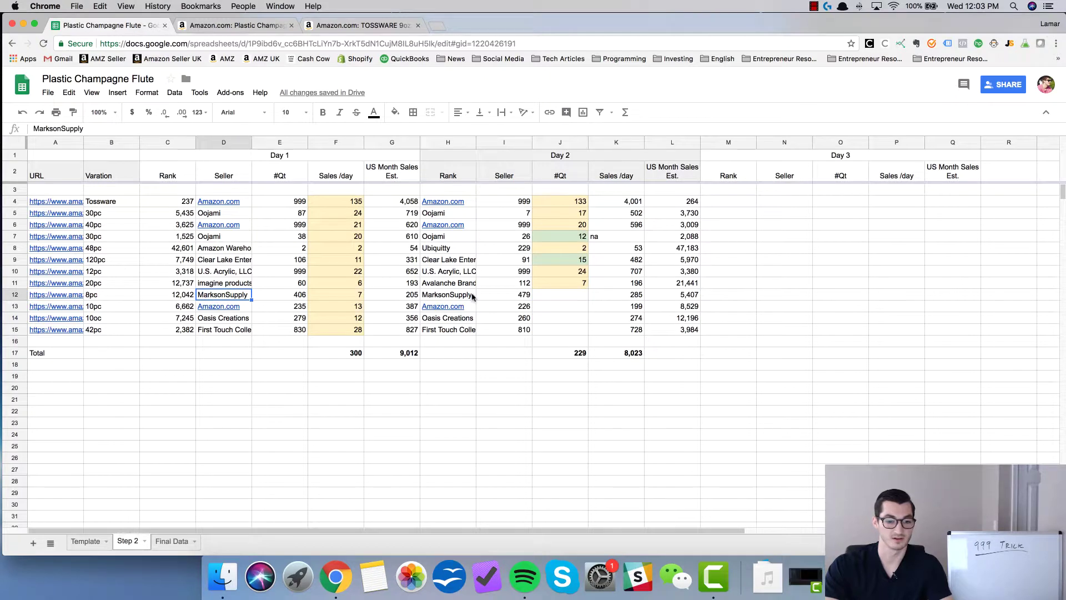
pyautogui.click(466, 299)
pyautogui.click(299, 295)
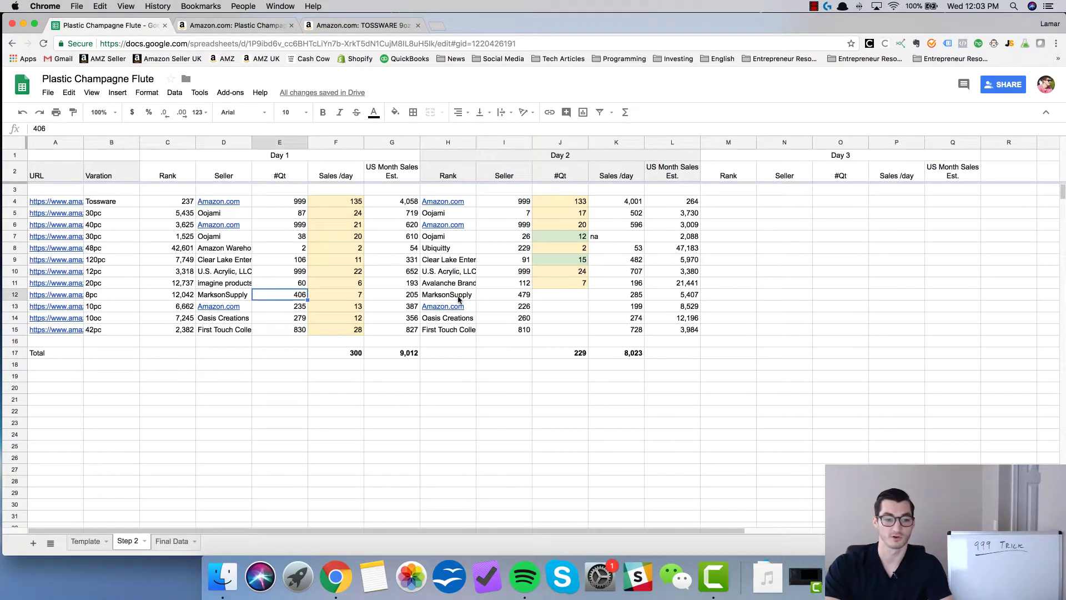
pyautogui.click(512, 299)
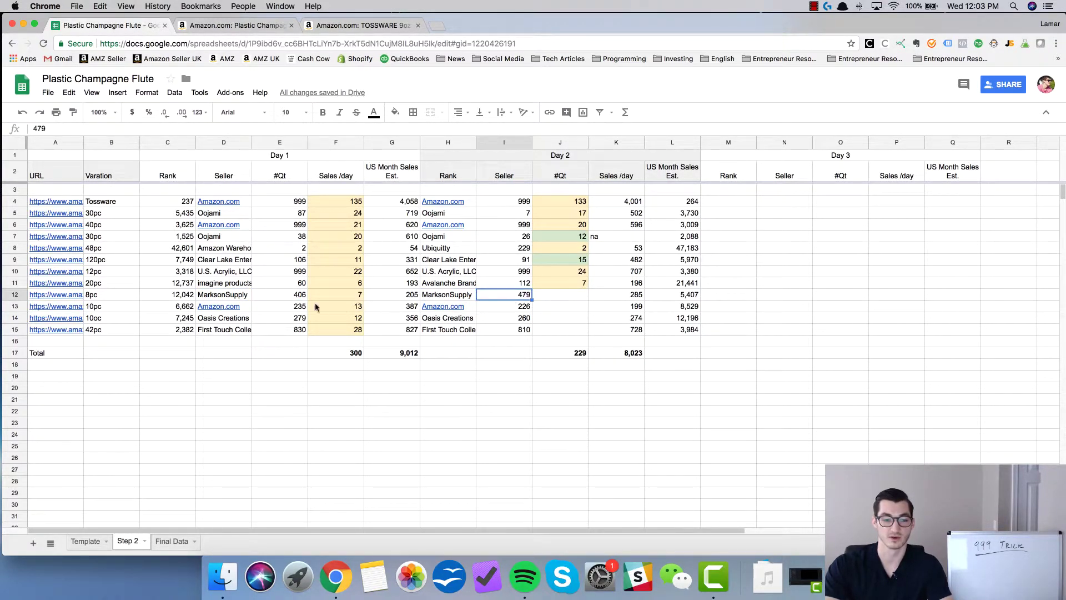
pyautogui.click(299, 297)
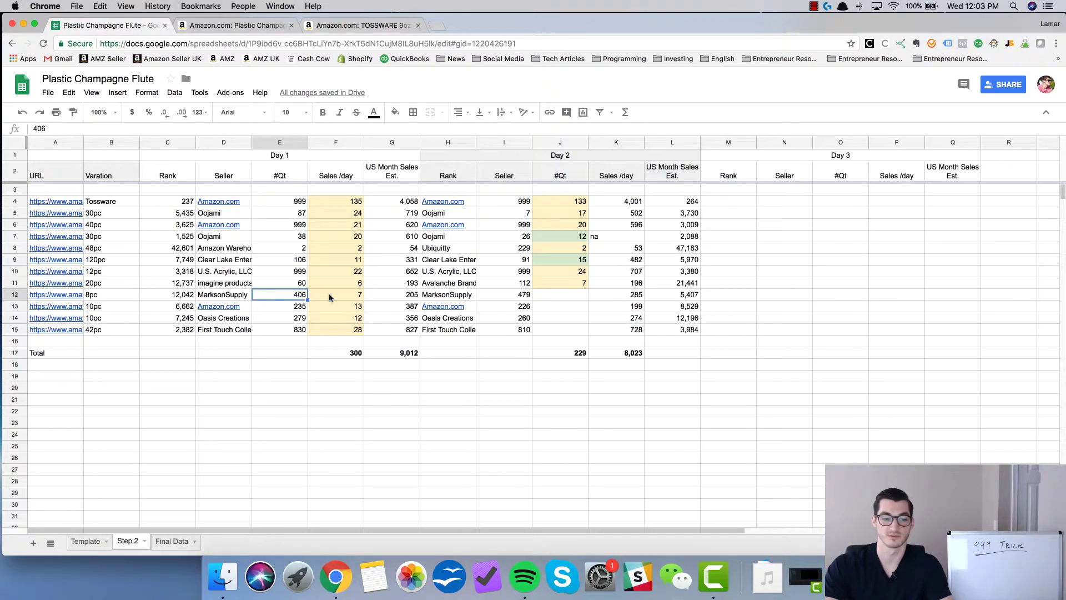
pyautogui.click(524, 297)
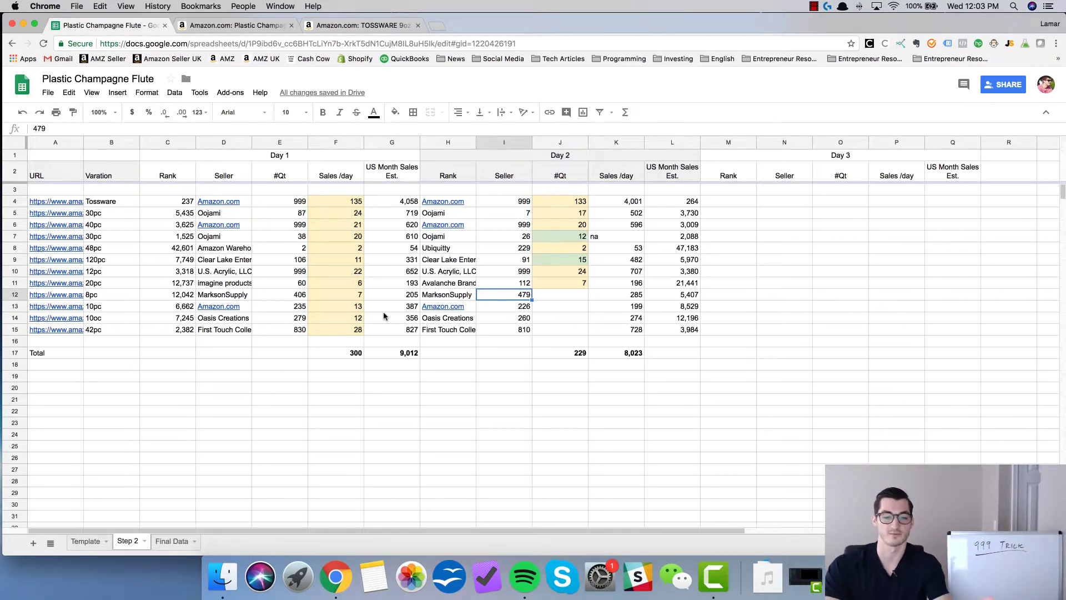
pyautogui.click(554, 298)
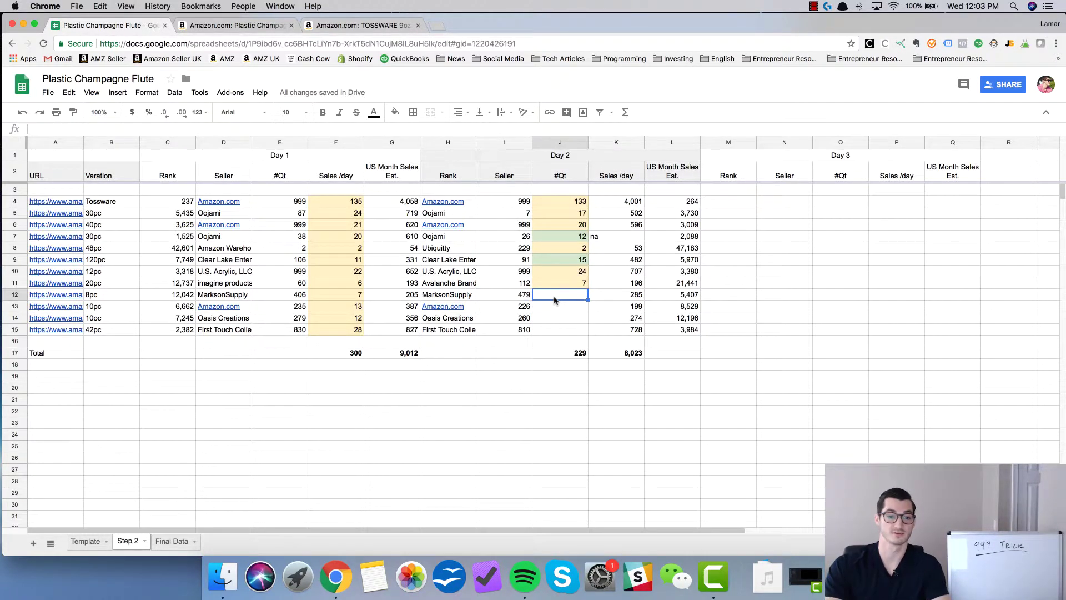
pyautogui.write('=K12/30')
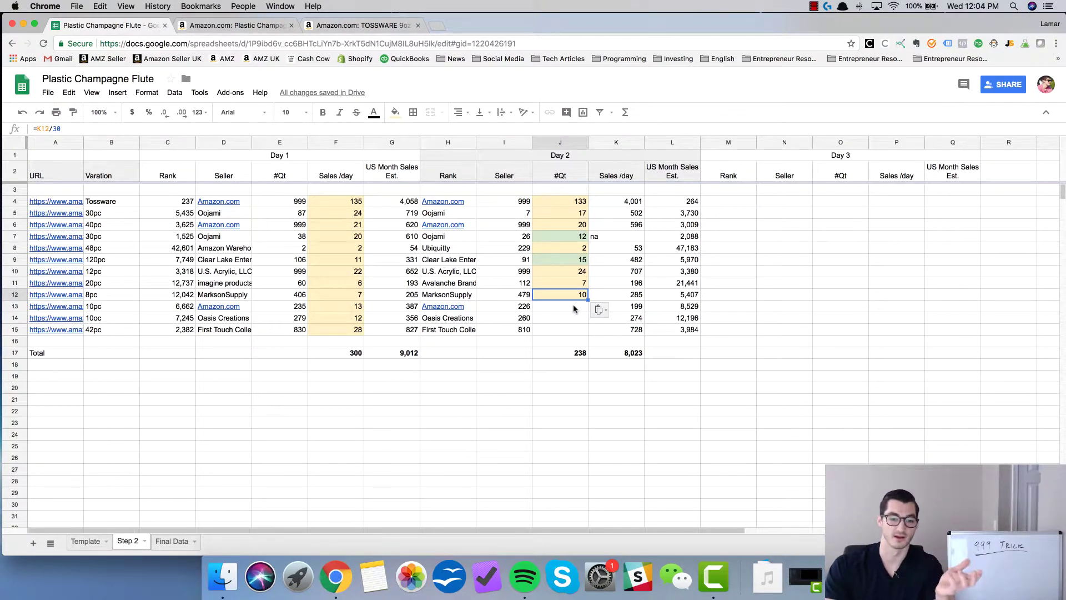
# Step: Check the 10pc Amazon.com row's stock across both days, enter 9 in J13 and shade it light green
pyautogui.click(574, 308)
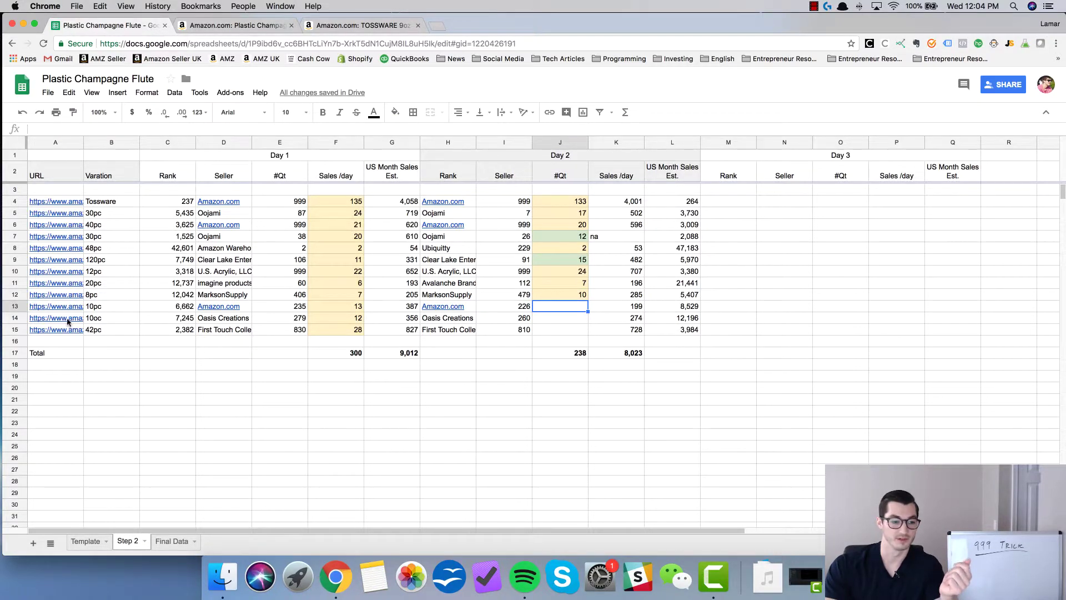
pyautogui.click(15, 306)
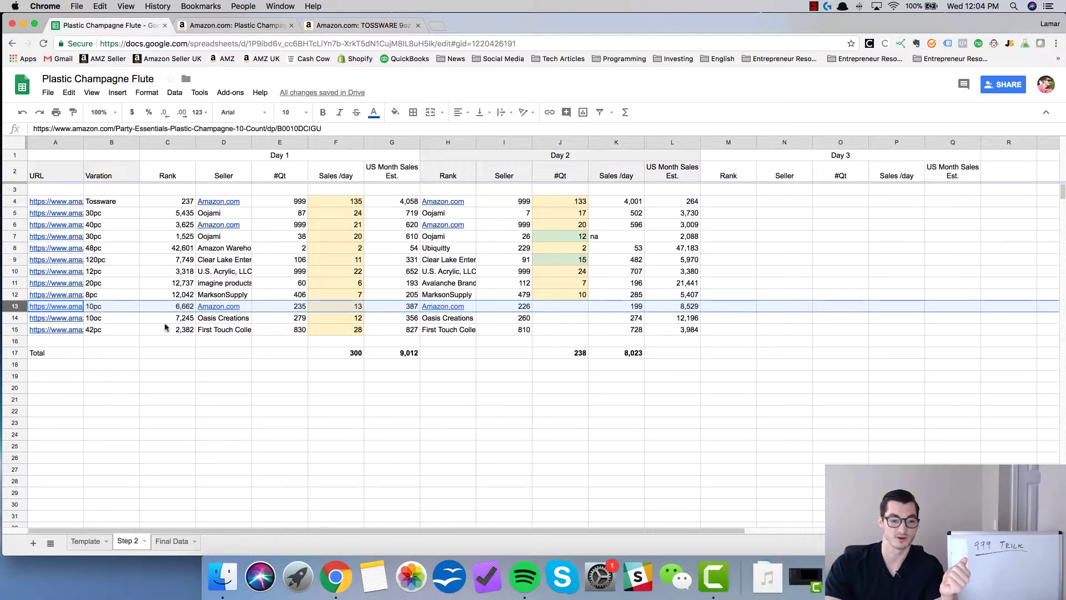
pyautogui.click(578, 306)
pyautogui.write('0')
pyautogui.press('BackSpace')
pyautogui.write('9')
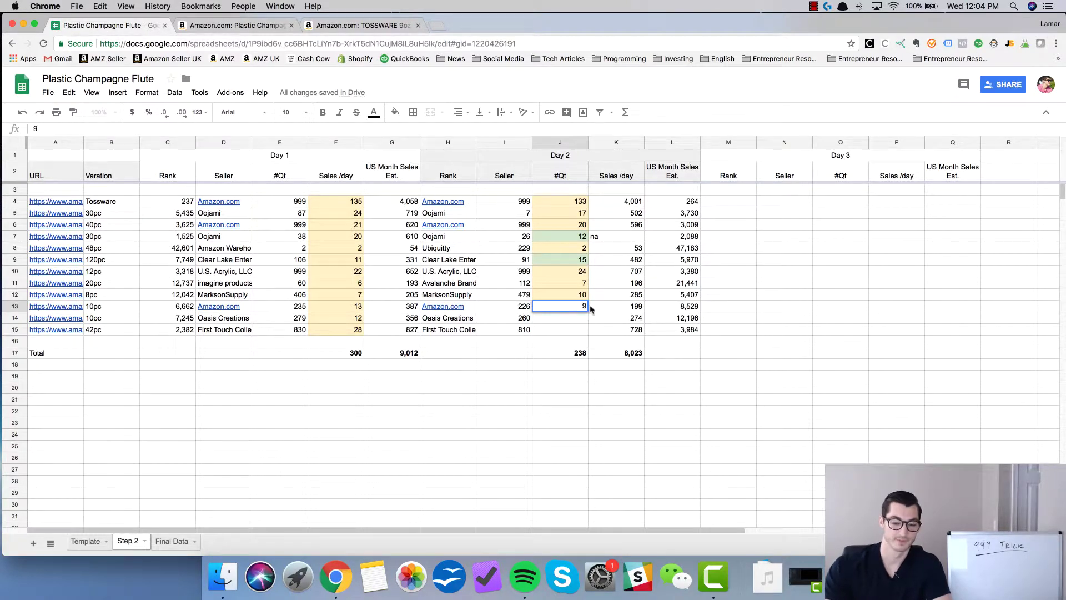
pyautogui.press('Return')
pyautogui.click(574, 308)
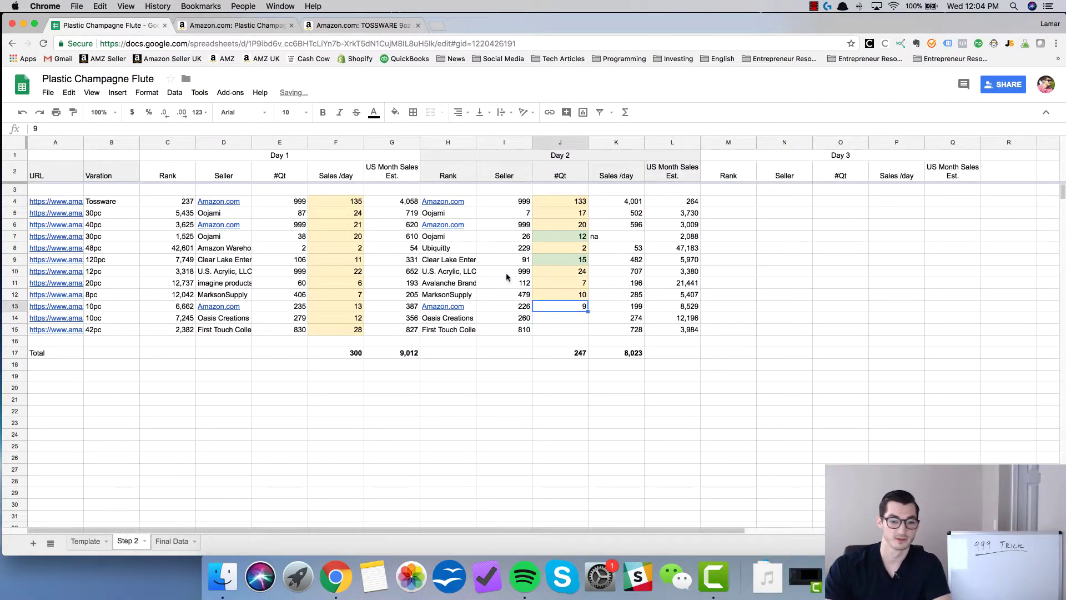
pyautogui.click(395, 112)
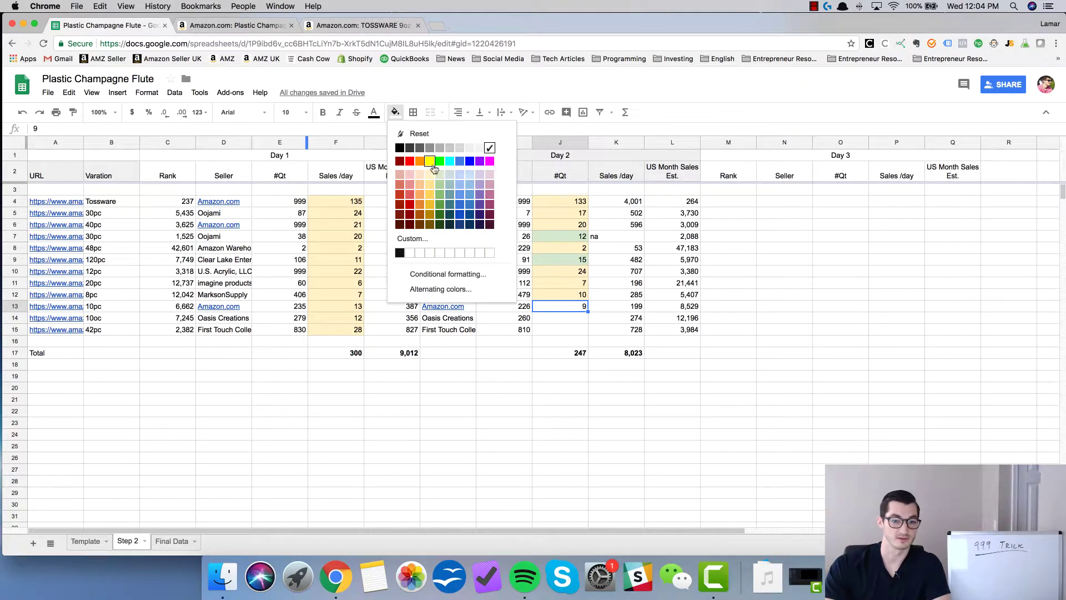
pyautogui.click(440, 177)
# Step: Enter 19 as the Oasis Creations row's Day 2 daily sales in J14 and shade the cell light green
pyautogui.click(583, 320)
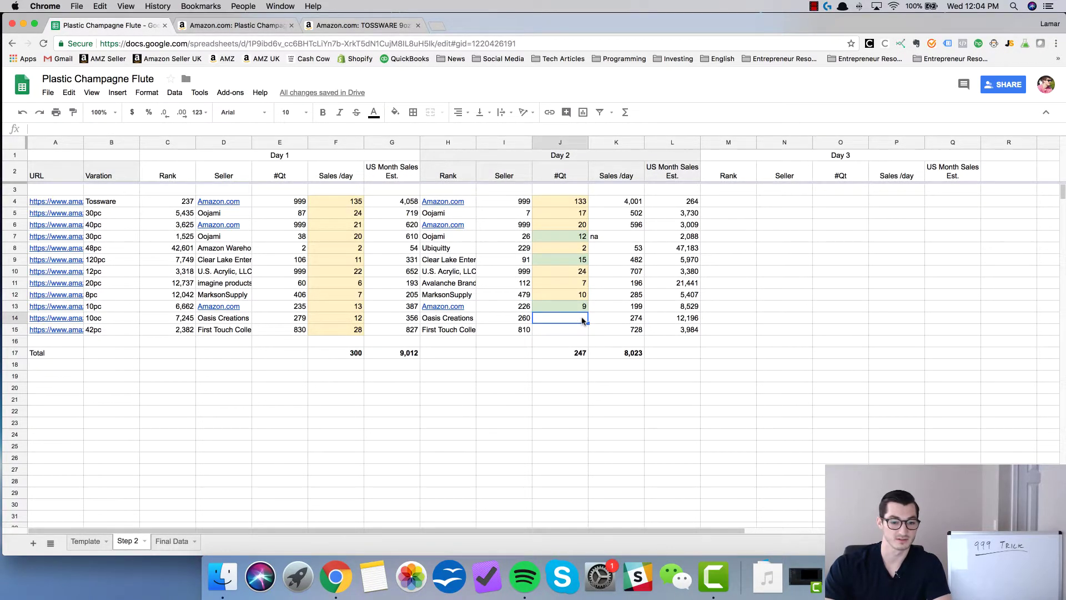
pyautogui.write('19')
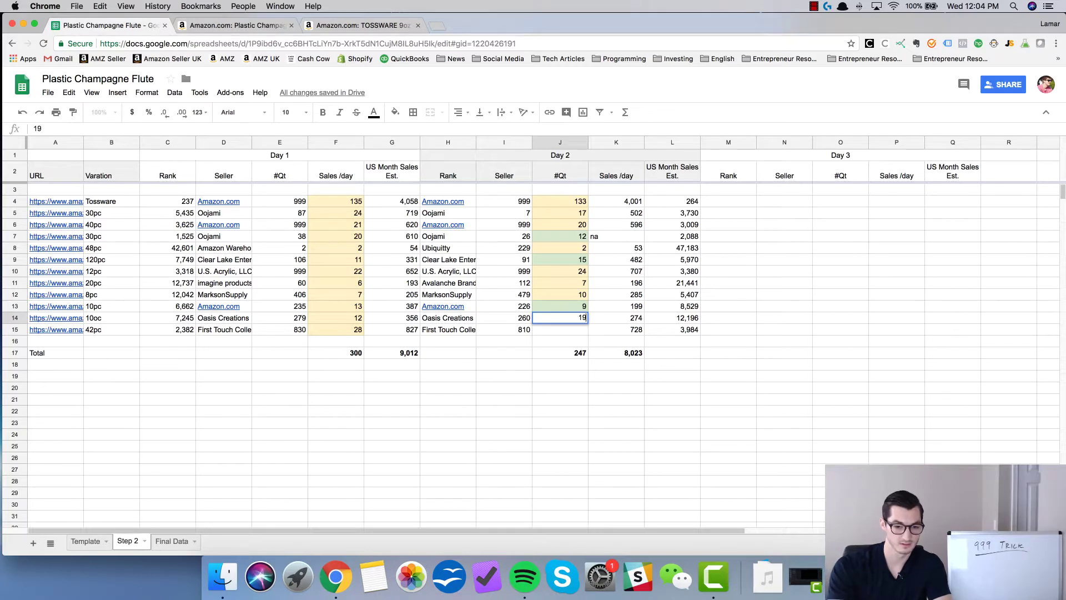
pyautogui.press('Return')
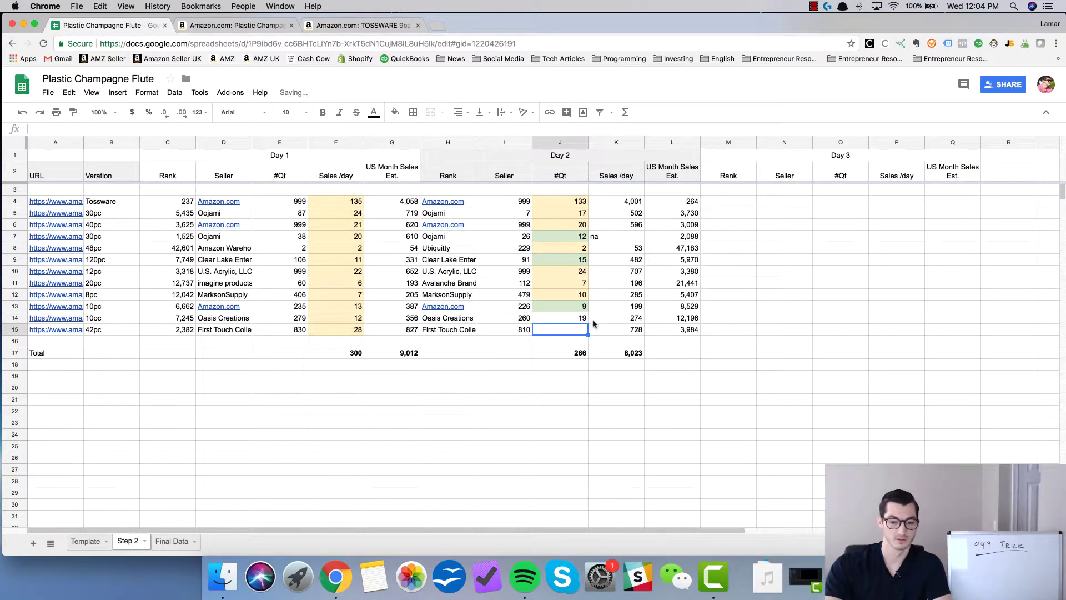
pyautogui.press('Up')
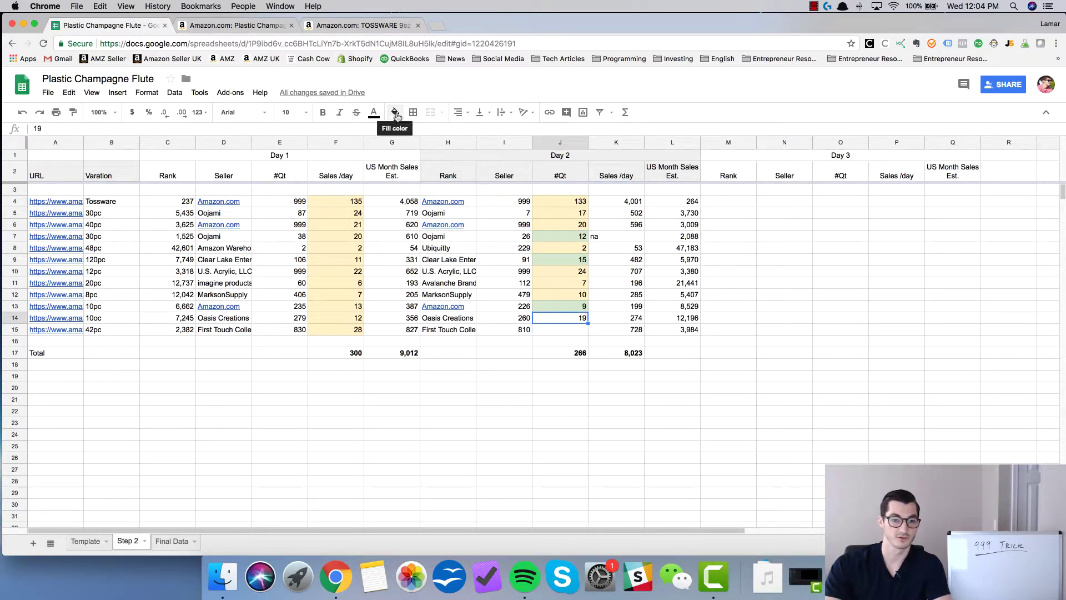
pyautogui.click(395, 111)
pyautogui.click(440, 174)
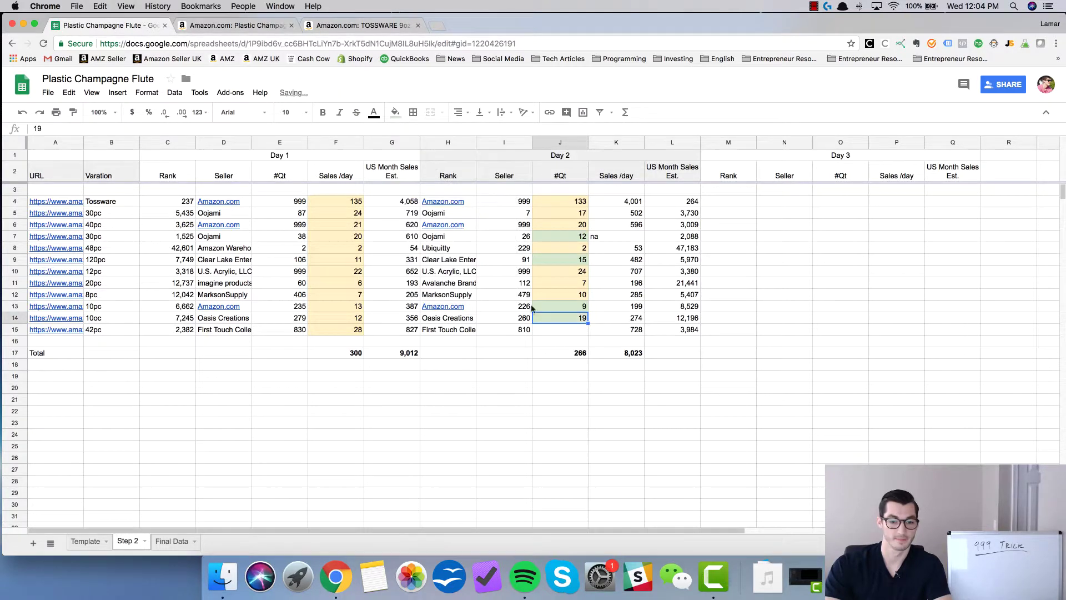
# Step: Enter 20 as the 42pc row's Day 2 daily sales in J15 and shade the cell light green
pyautogui.click(548, 332)
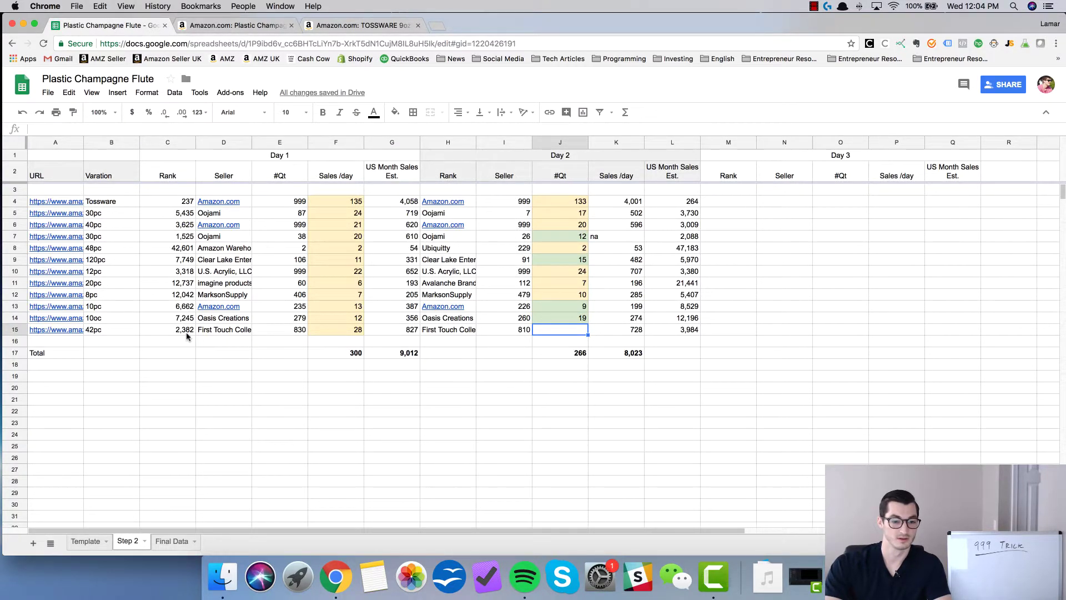
pyautogui.write('20')
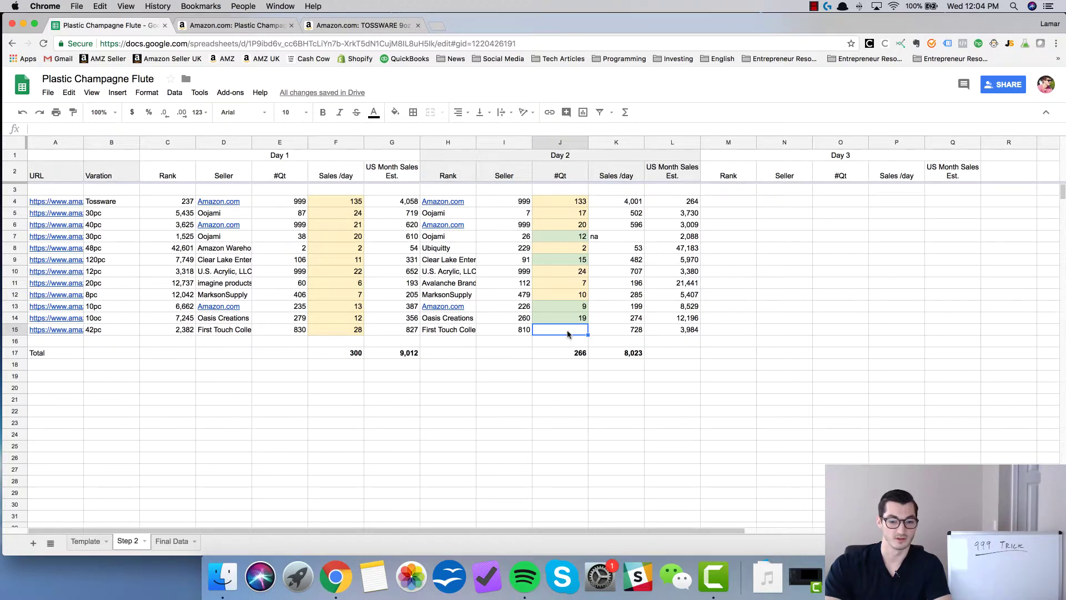
pyautogui.press('Return')
pyautogui.press('Up')
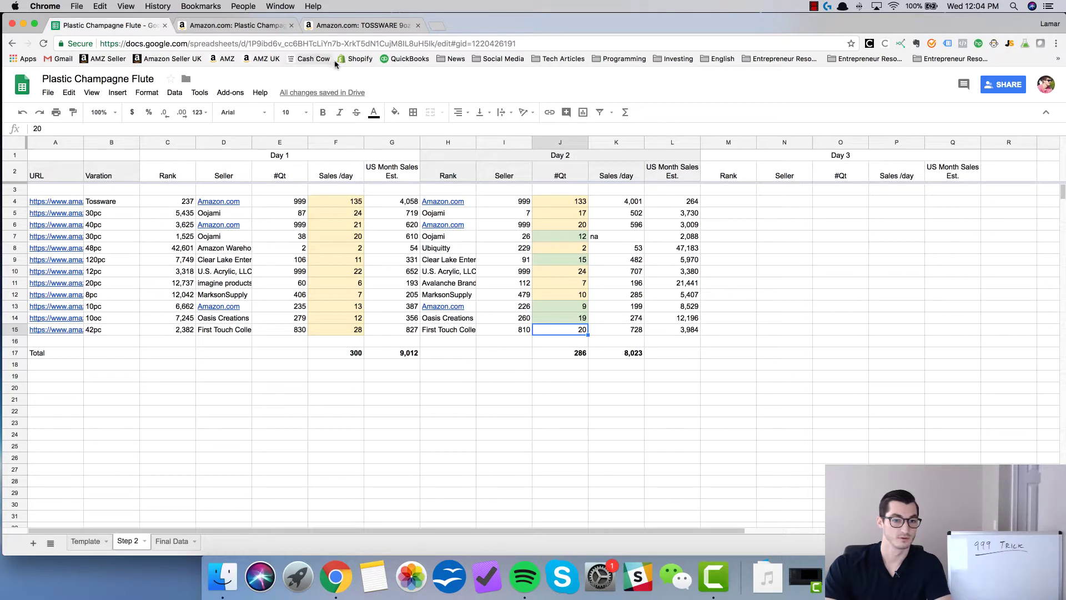
pyautogui.click(396, 113)
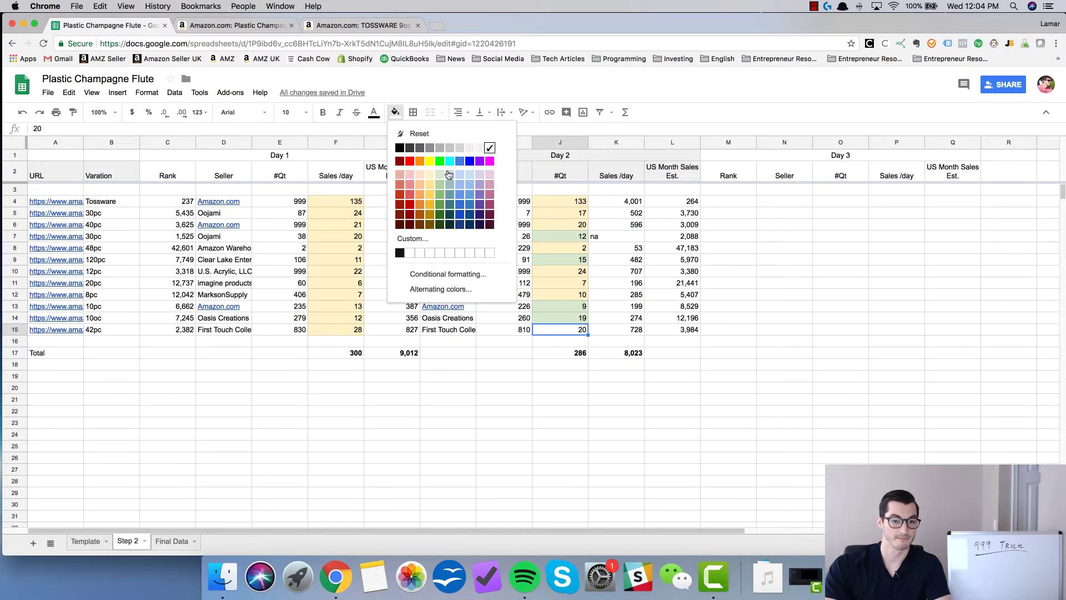
pyautogui.click(439, 177)
pyautogui.click(595, 333)
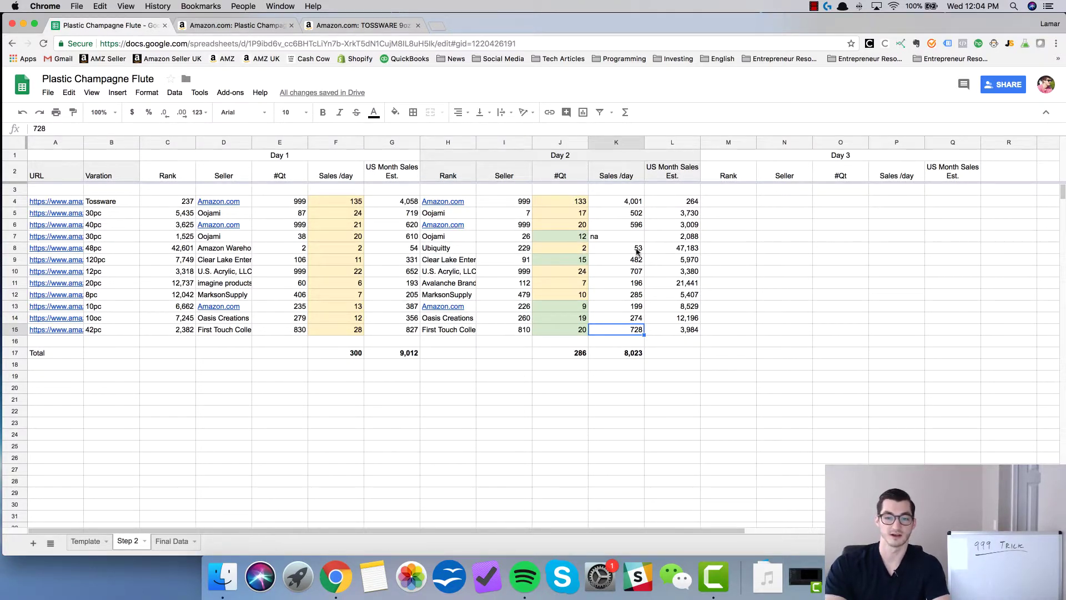
# Step: Open the Final Data sheet and look over the completed tracking data from Day 1 through Day 7
pyautogui.click(171, 543)
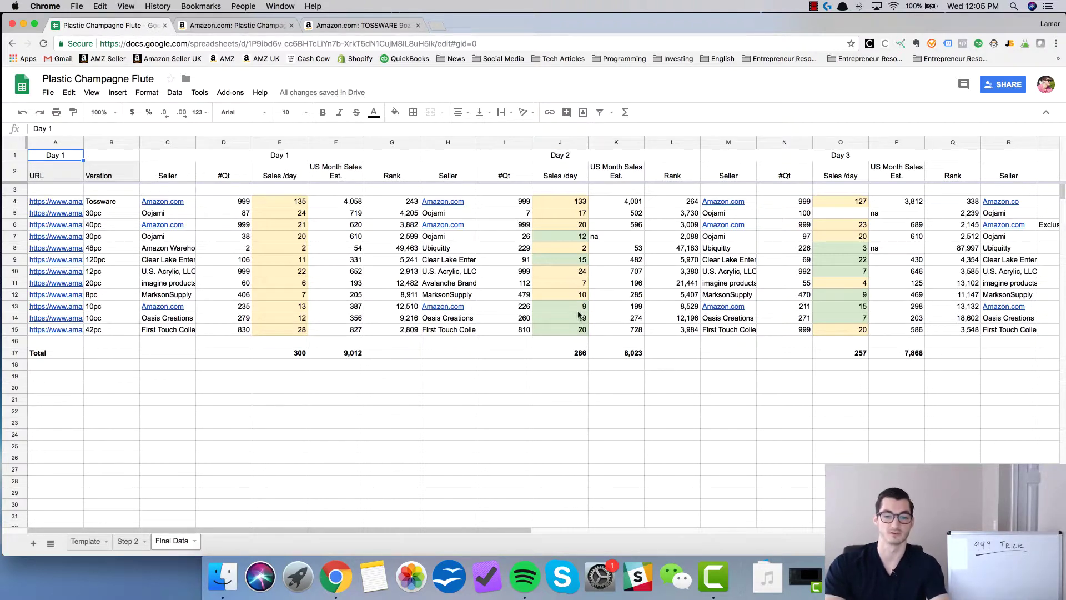
pyautogui.hscroll(3, 682, 318)
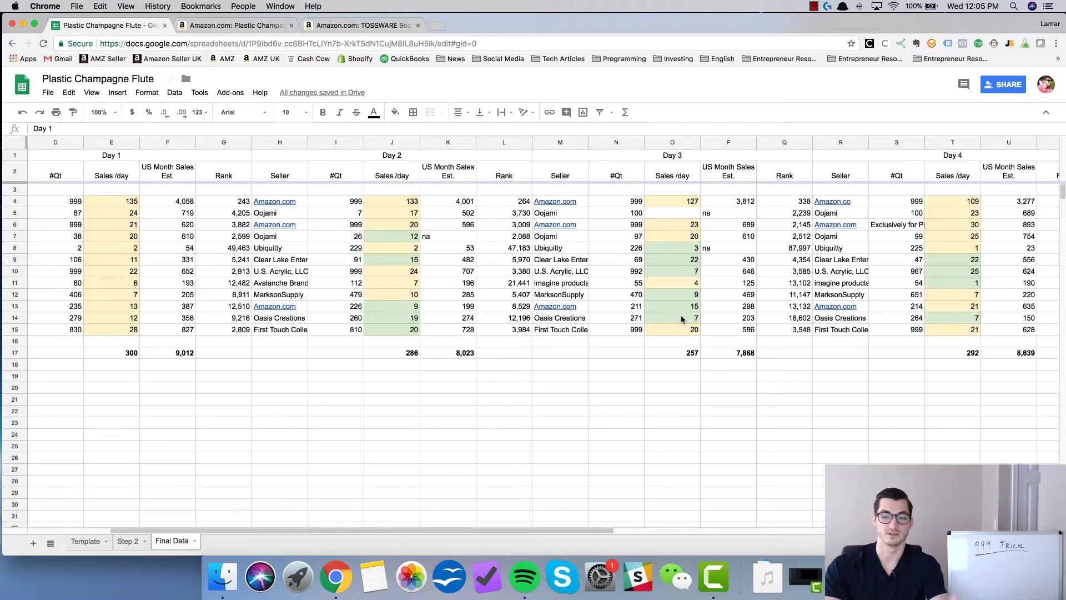
pyautogui.hscroll(-1, 681, 318)
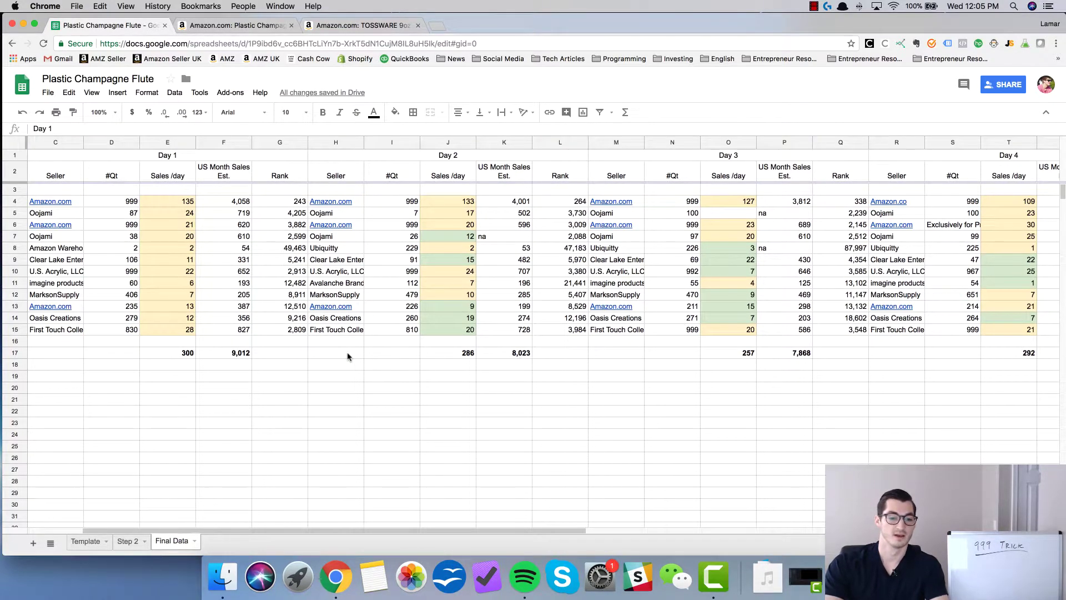
pyautogui.hscroll(-2, 350, 358)
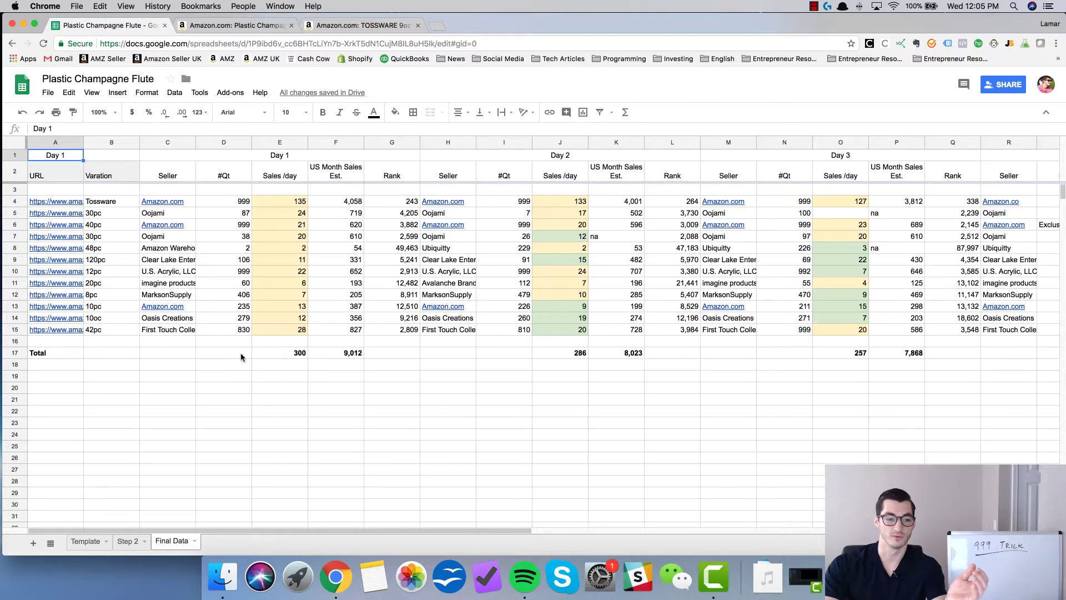
pyautogui.hscroll(5, 482, 322)
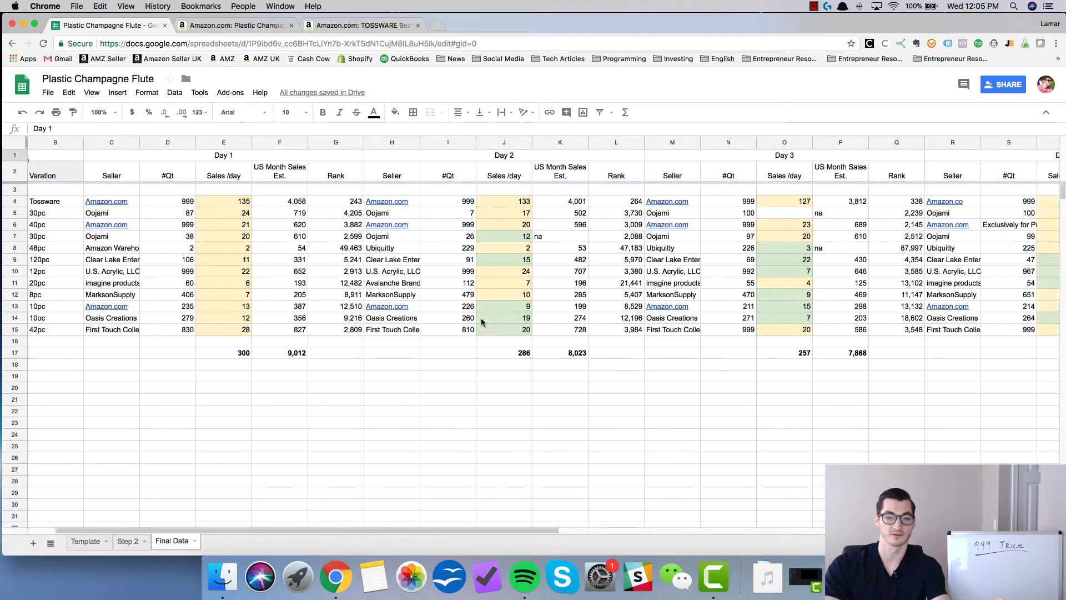
pyautogui.hscroll(14, 482, 322)
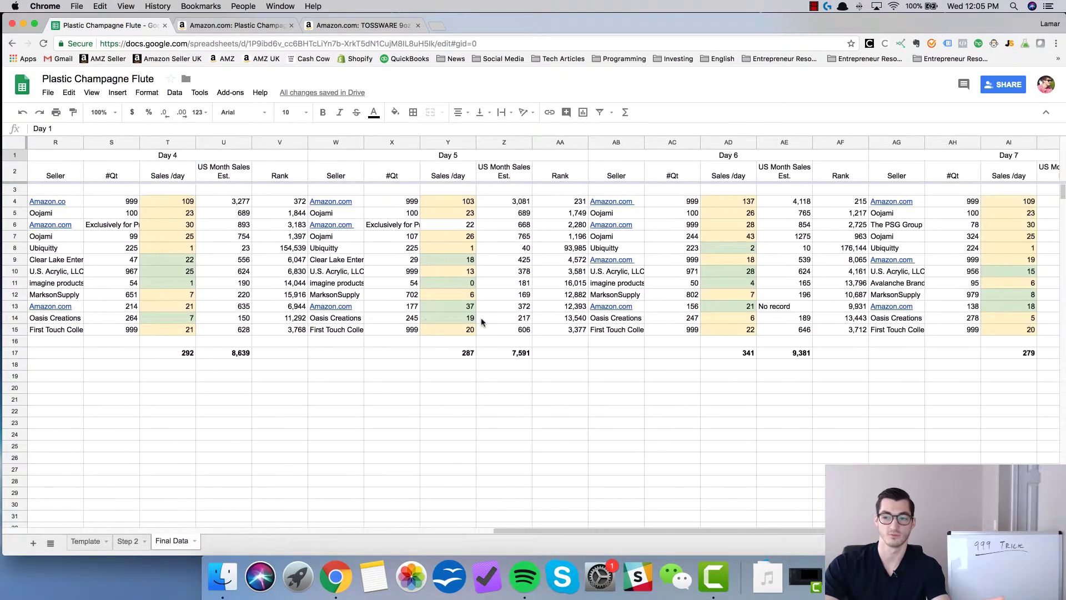
pyautogui.hscroll(-19, 482, 321)
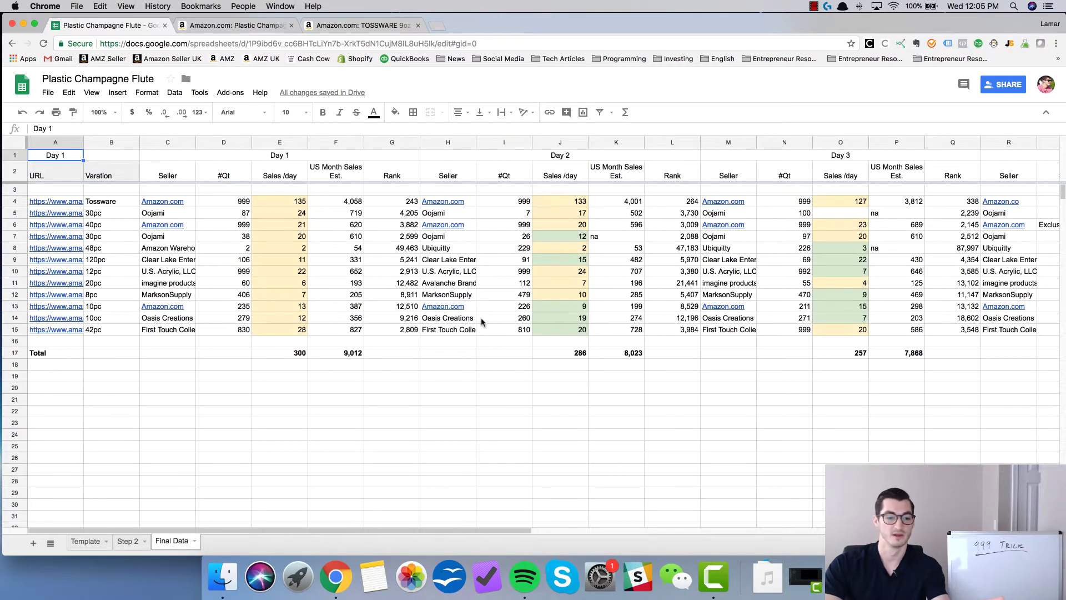
# Step: Compare the total daily sales and monthly sales estimates in row 17 for Day 1, Day 2 and Day 3
pyautogui.click(296, 354)
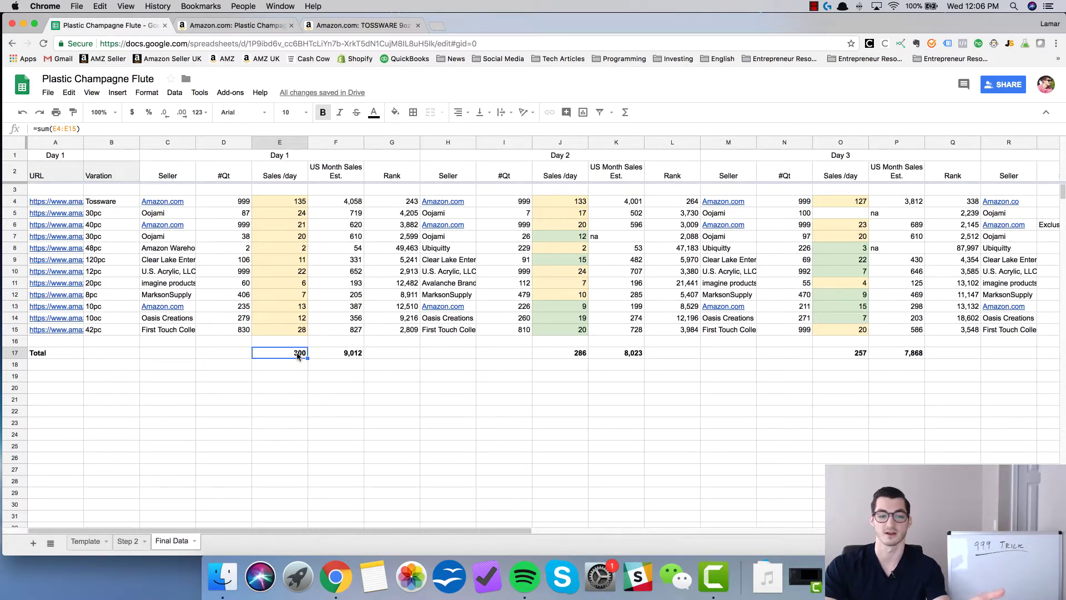
pyautogui.moveTo(345, 358); pyautogui.dragTo(304, 358)
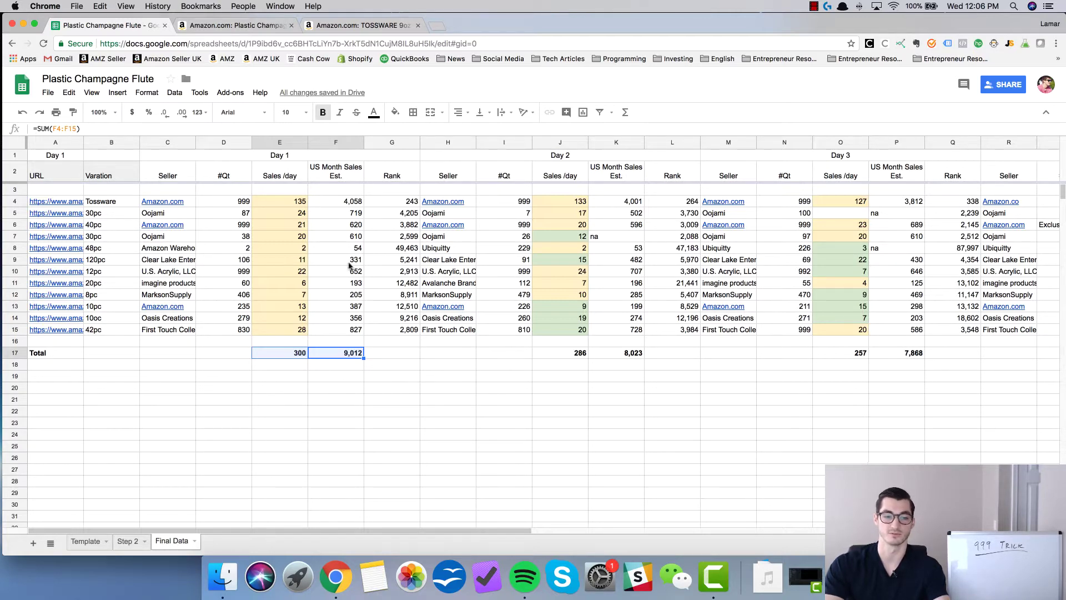
pyautogui.hscroll(2, 568, 366)
pyautogui.hscroll(1, 567, 367)
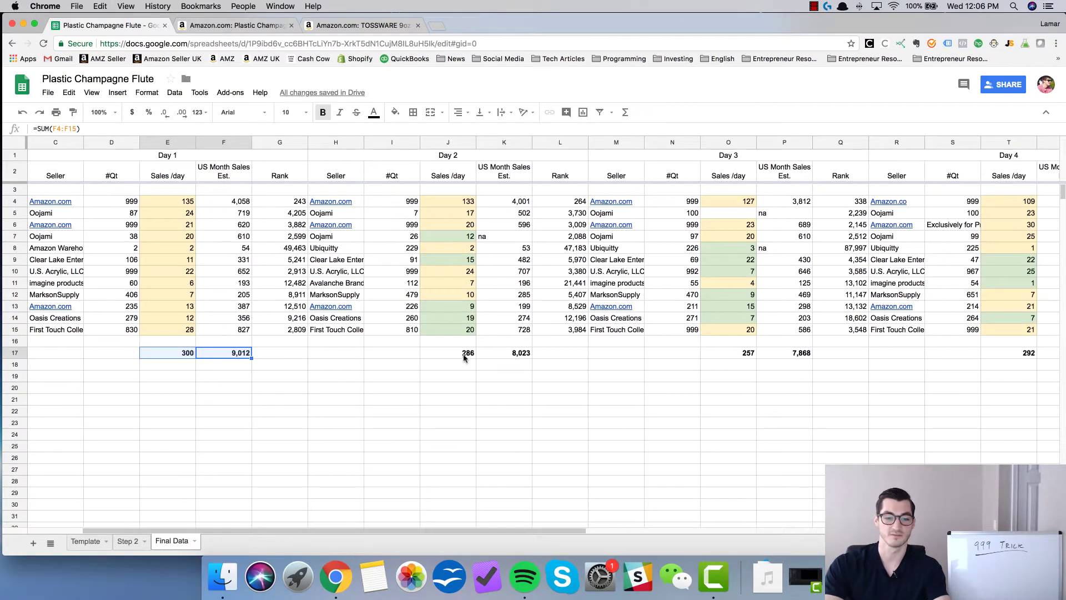
pyautogui.click(465, 358)
pyautogui.click(518, 357)
pyautogui.keyDown('shift'); pyautogui.click(484, 358); pyautogui.keyUp('shift')
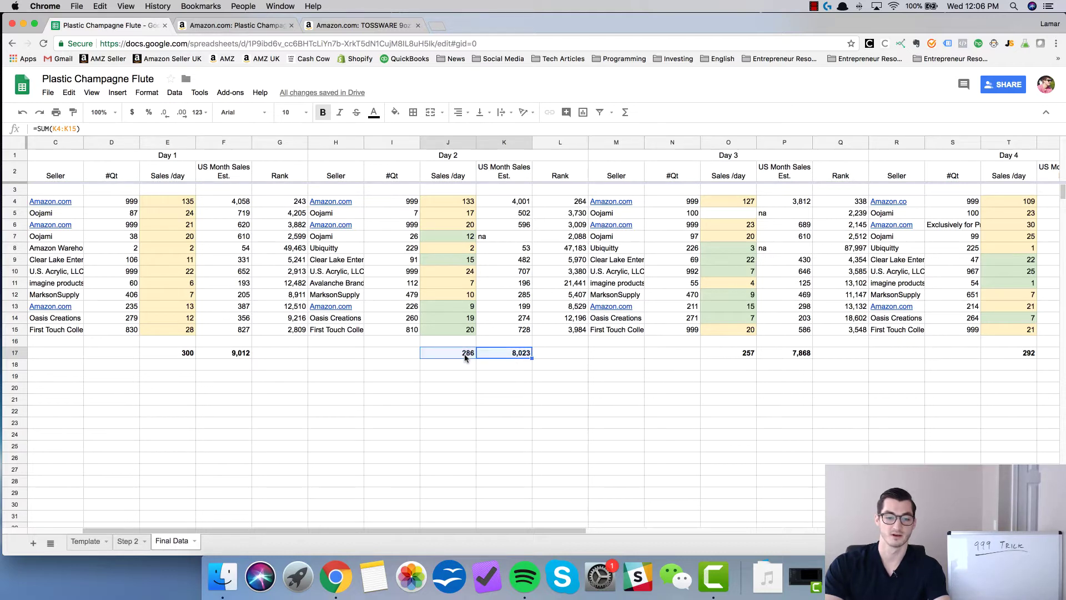
pyautogui.click(744, 354)
pyautogui.keyDown('shift'); pyautogui.click(780, 357); pyautogui.keyUp('shift')
pyautogui.click(780, 357)
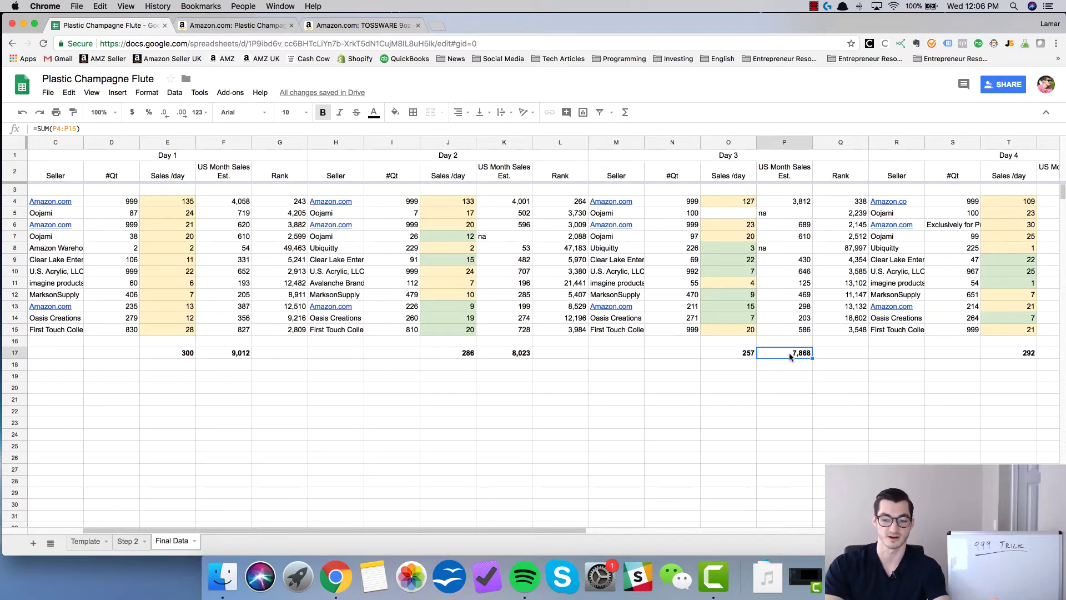
# Step: Review the row 17 sales totals for Day 4 through Day 6, and return to the Day 1 columns
pyautogui.hscroll(3, 791, 356)
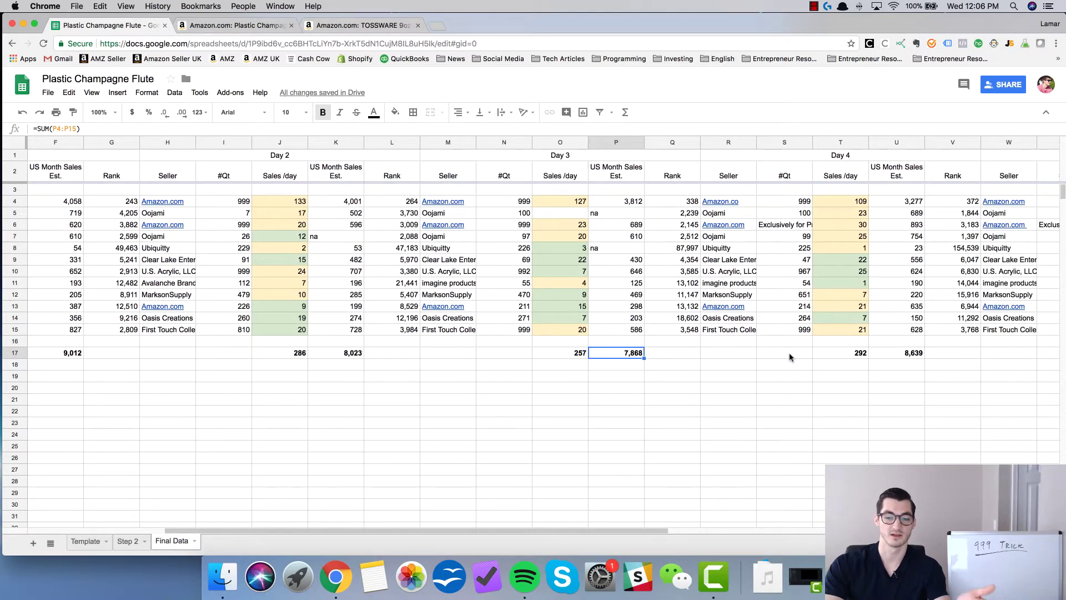
pyautogui.hscroll(2, 791, 357)
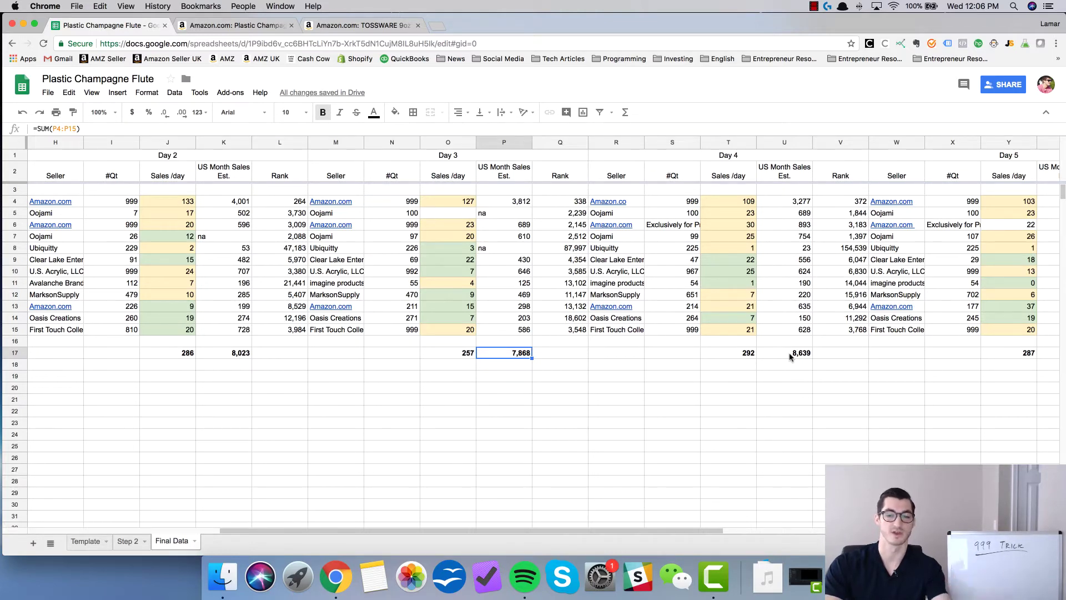
pyautogui.hscroll(12, 791, 356)
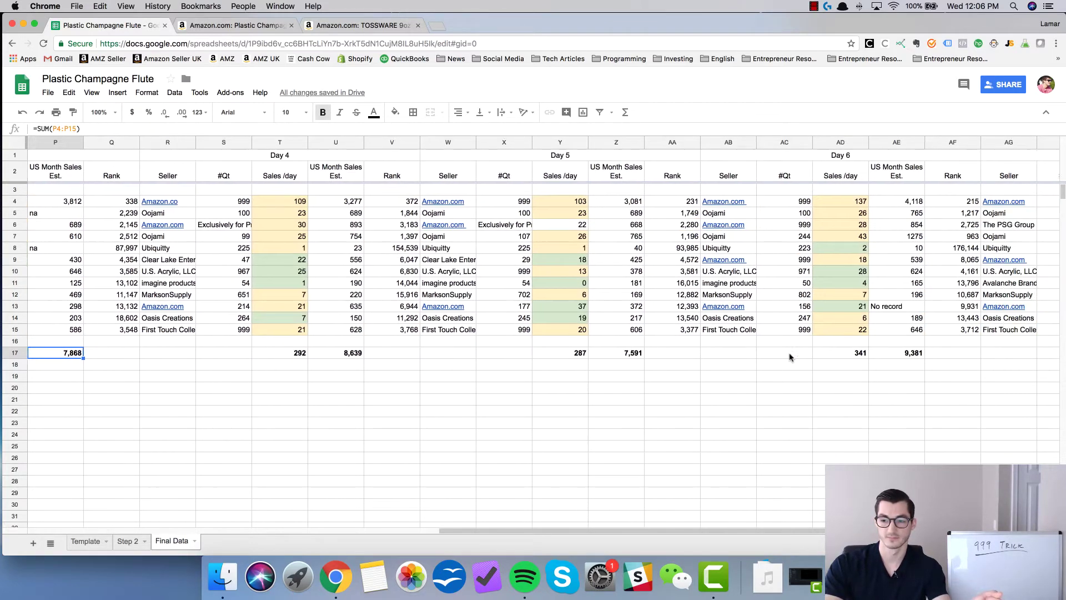
pyautogui.hscroll(-5, 790, 356)
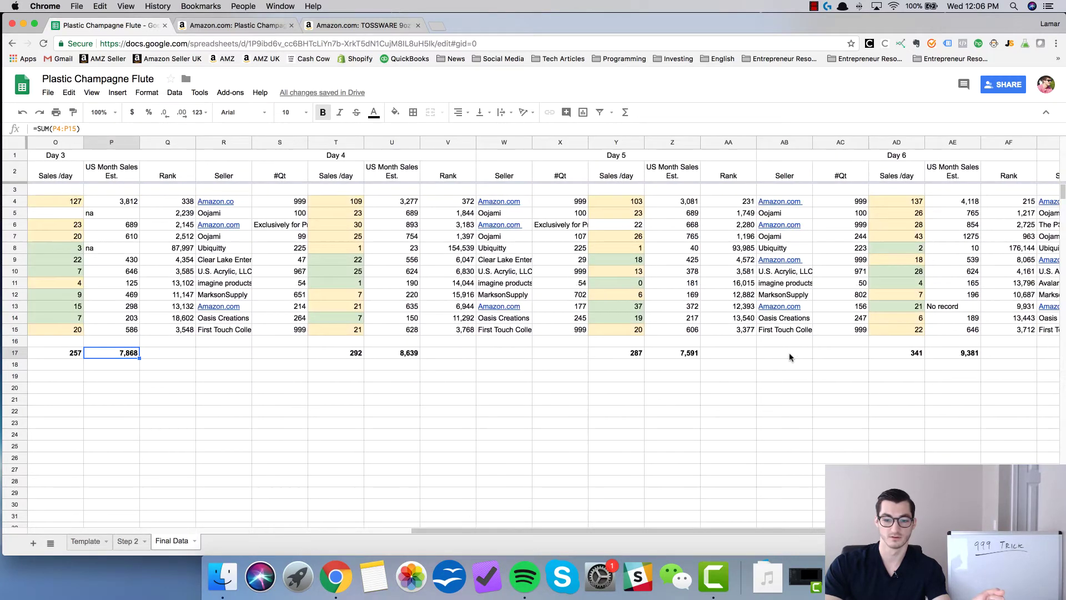
pyautogui.hscroll(-14, 790, 356)
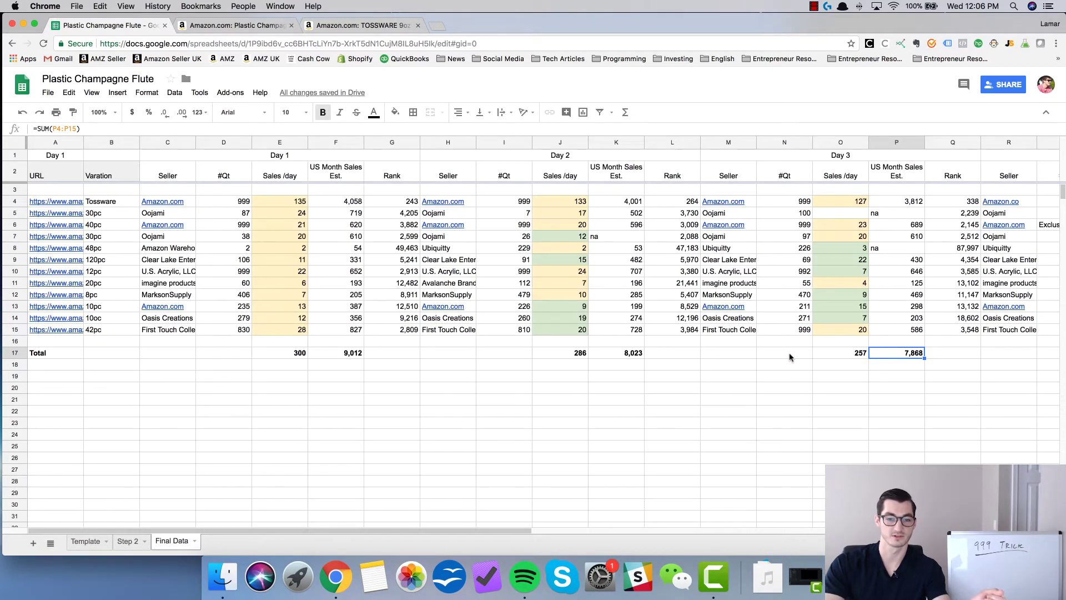